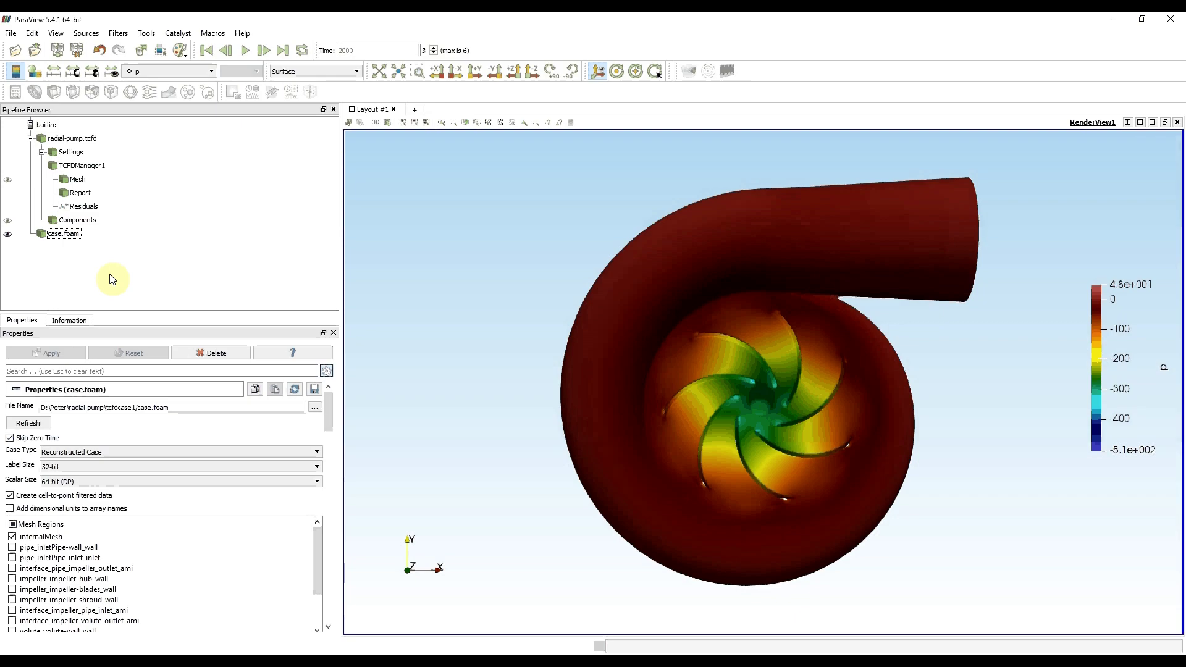
Select the case.foam reader and refresh it so its changes are pending.
{"action": "left_click", "coordinate": [80, 167]}
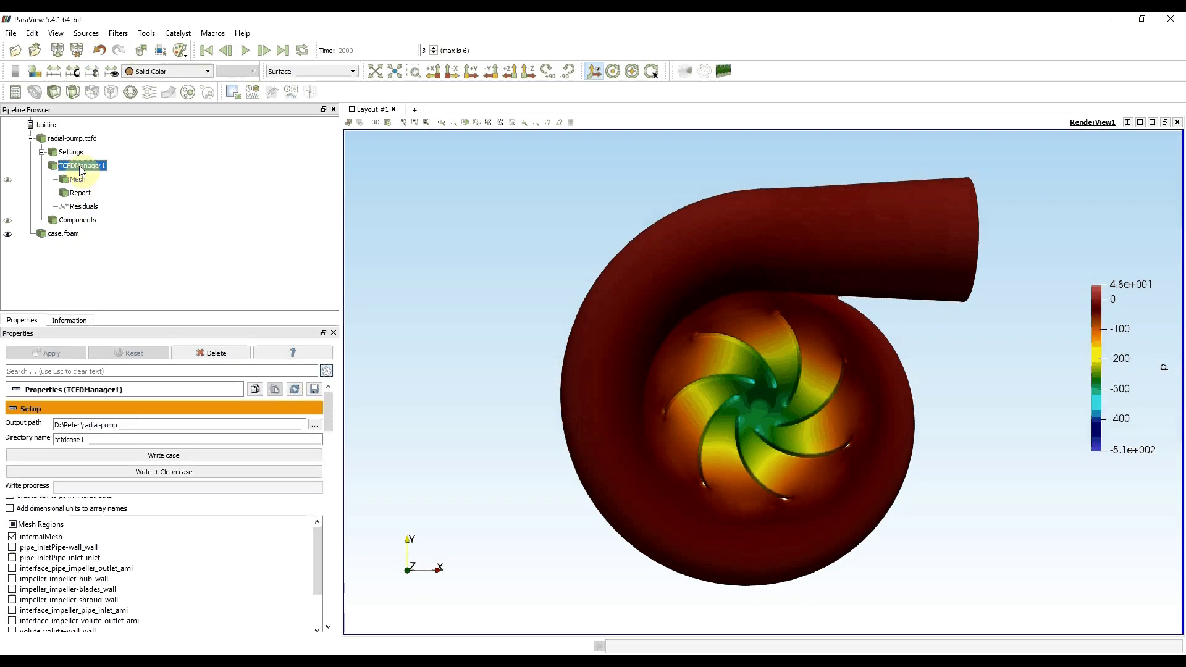
{"action": "left_click_drag", "start_coordinate": [329, 404], "coordinate": [326, 477]}
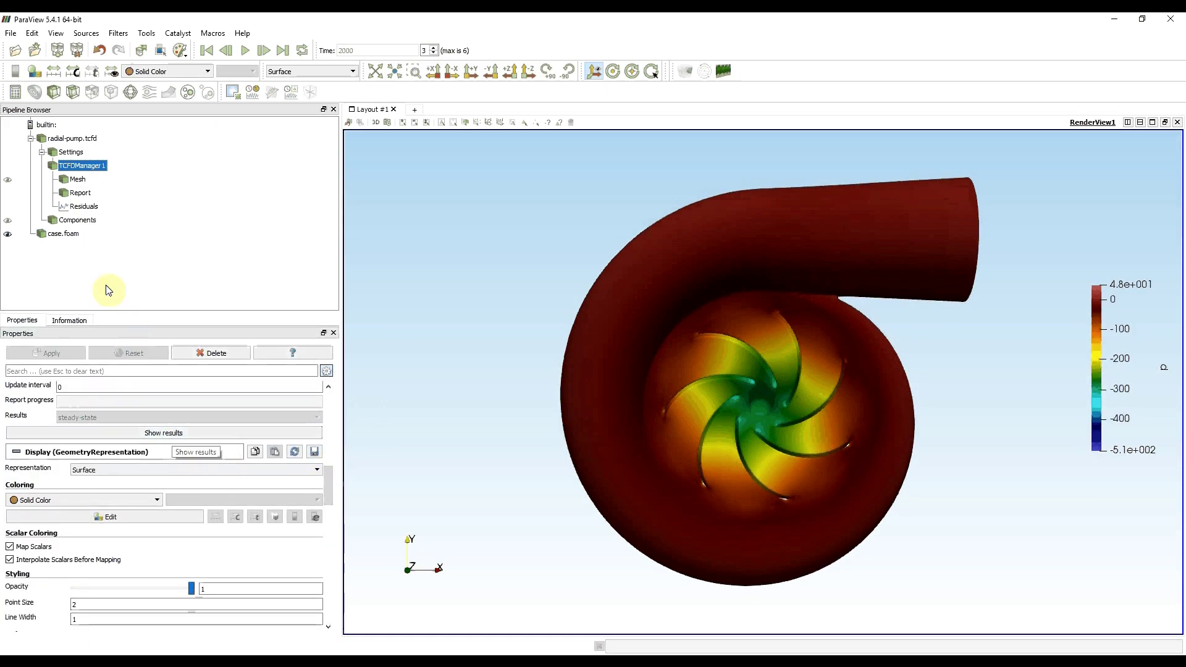
{"action": "left_click_drag", "start_coordinate": [331, 502], "coordinate": [317, 406]}
{"action": "left_click", "coordinate": [57, 235]}
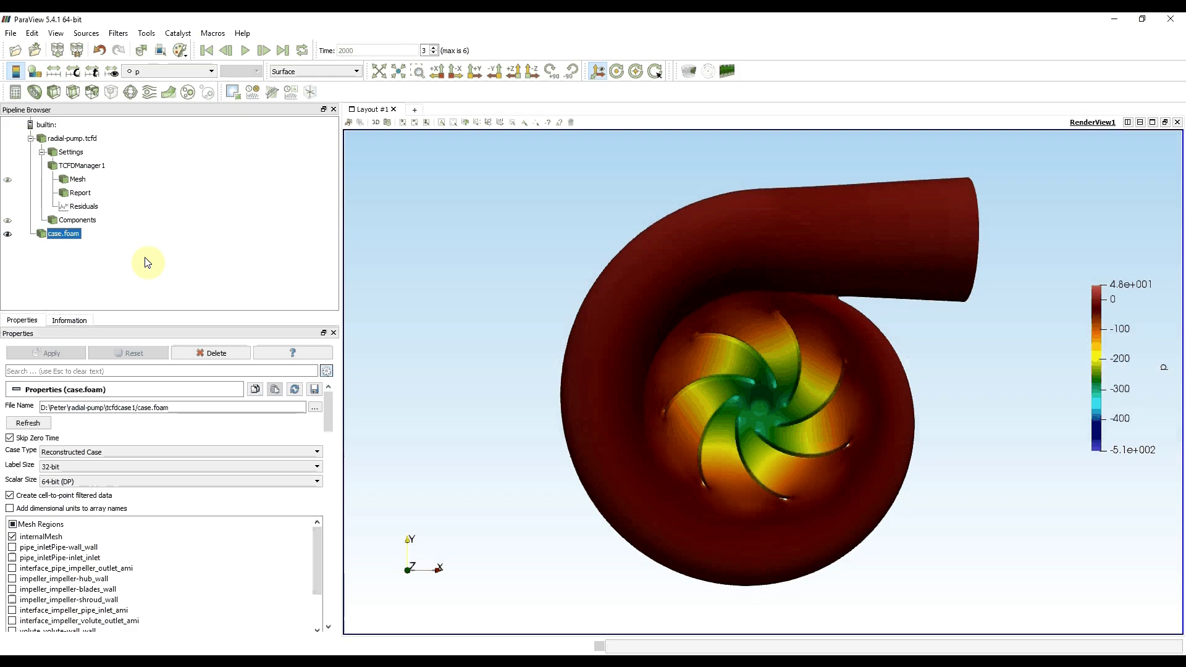
{"action": "left_click", "coordinate": [130, 265]}
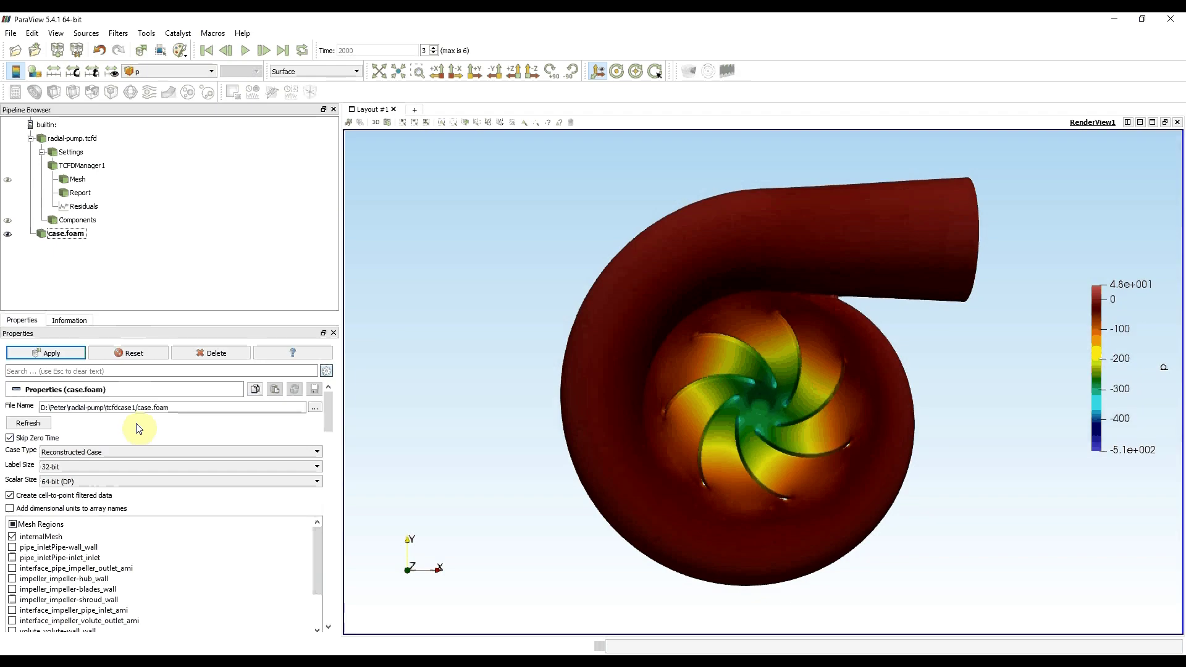
Turn on Read zones for the case.foam reader and apply it.
{"action": "scroll", "coordinate": [141, 425], "scroll_direction": "down", "scroll_amount": 1}
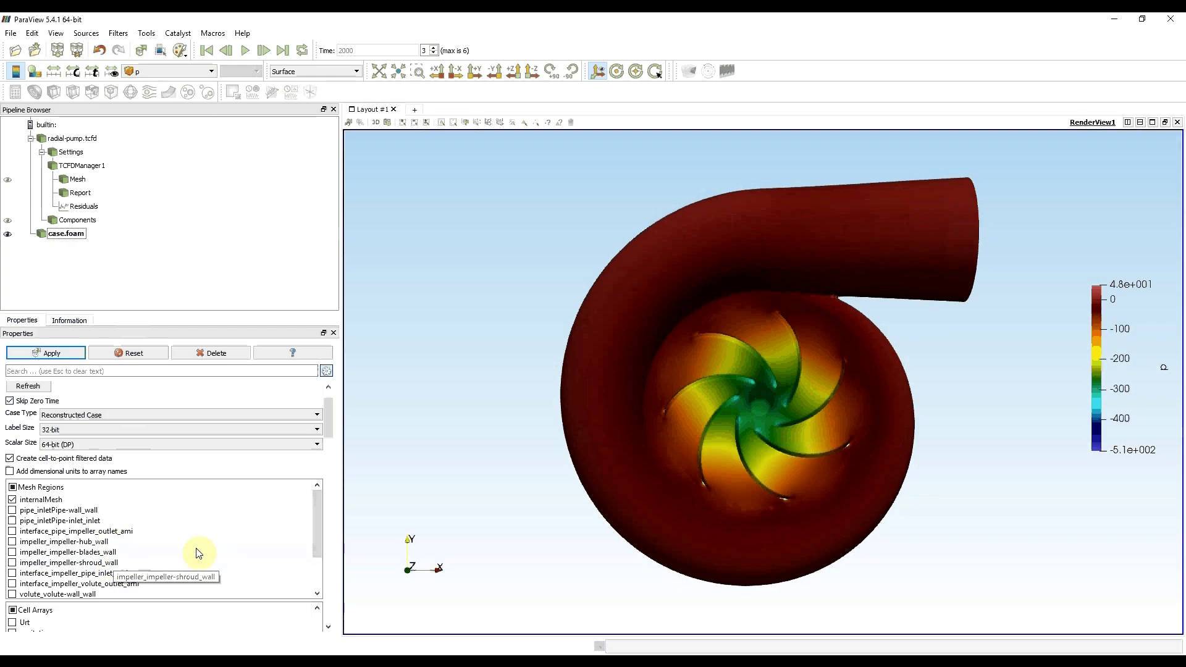
{"action": "left_click_drag", "start_coordinate": [327, 432], "coordinate": [328, 455]}
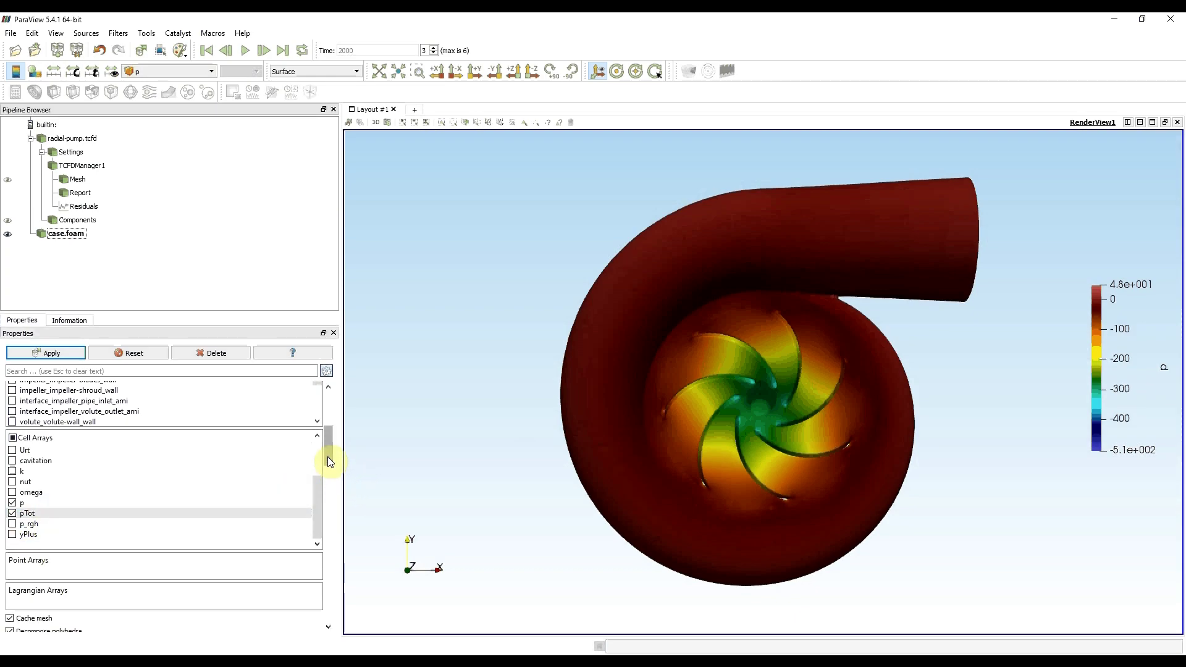
{"action": "left_click_drag", "start_coordinate": [328, 457], "coordinate": [331, 495]}
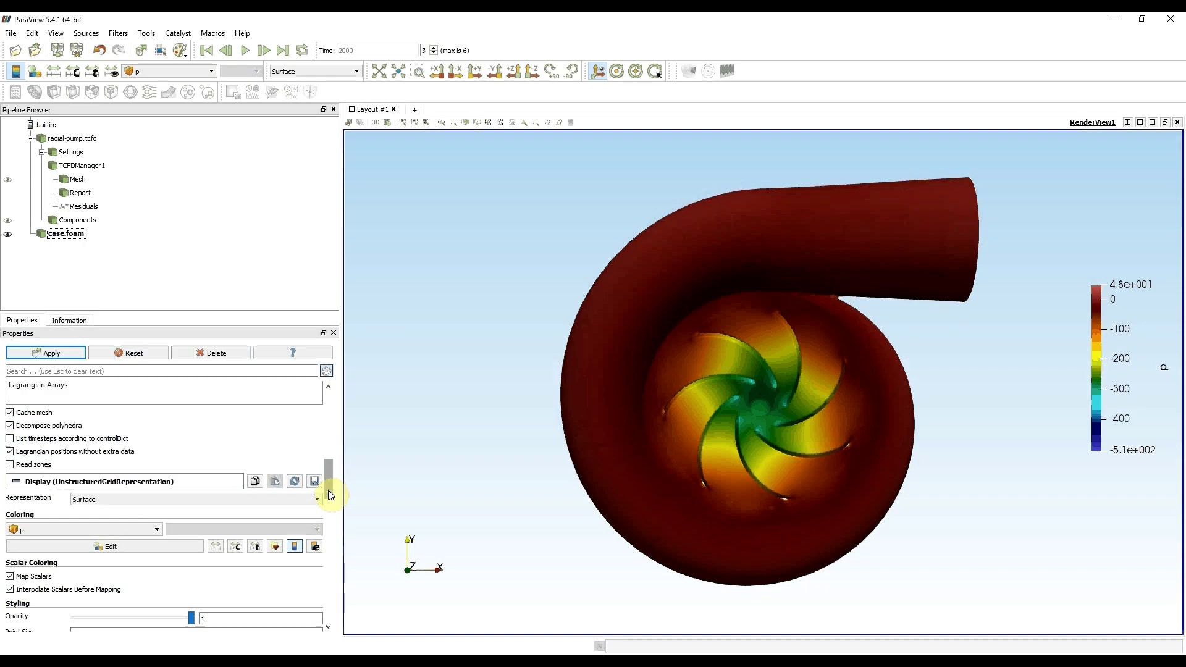
{"action": "left_click", "coordinate": [10, 465]}
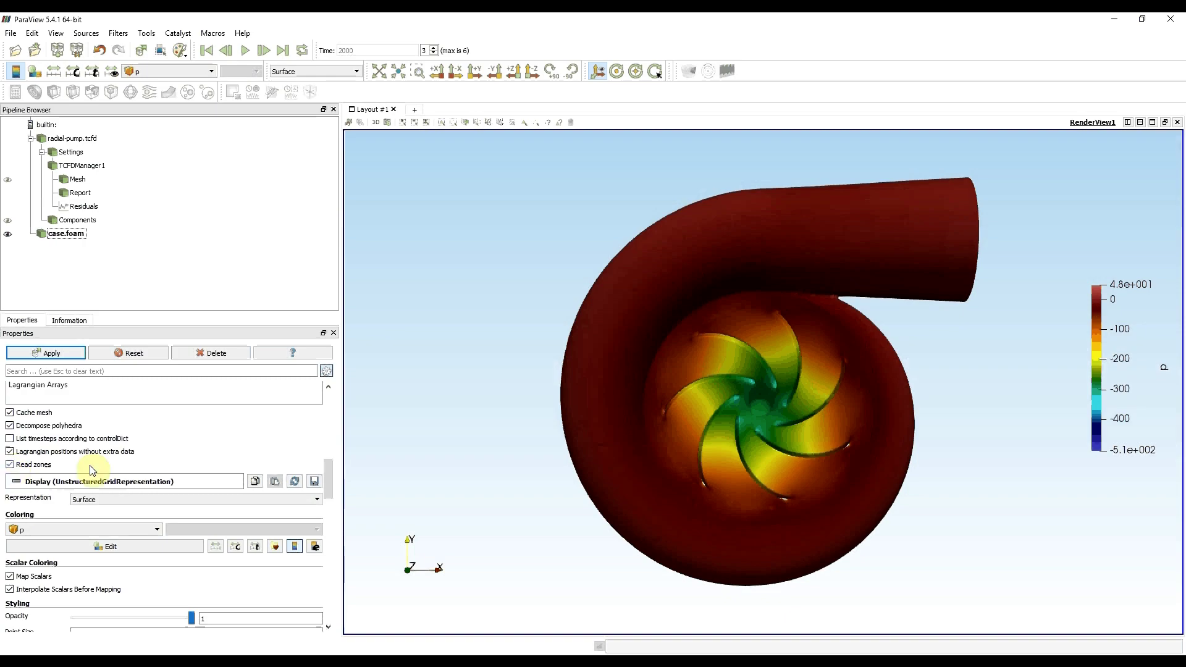
{"action": "left_click", "coordinate": [65, 355]}
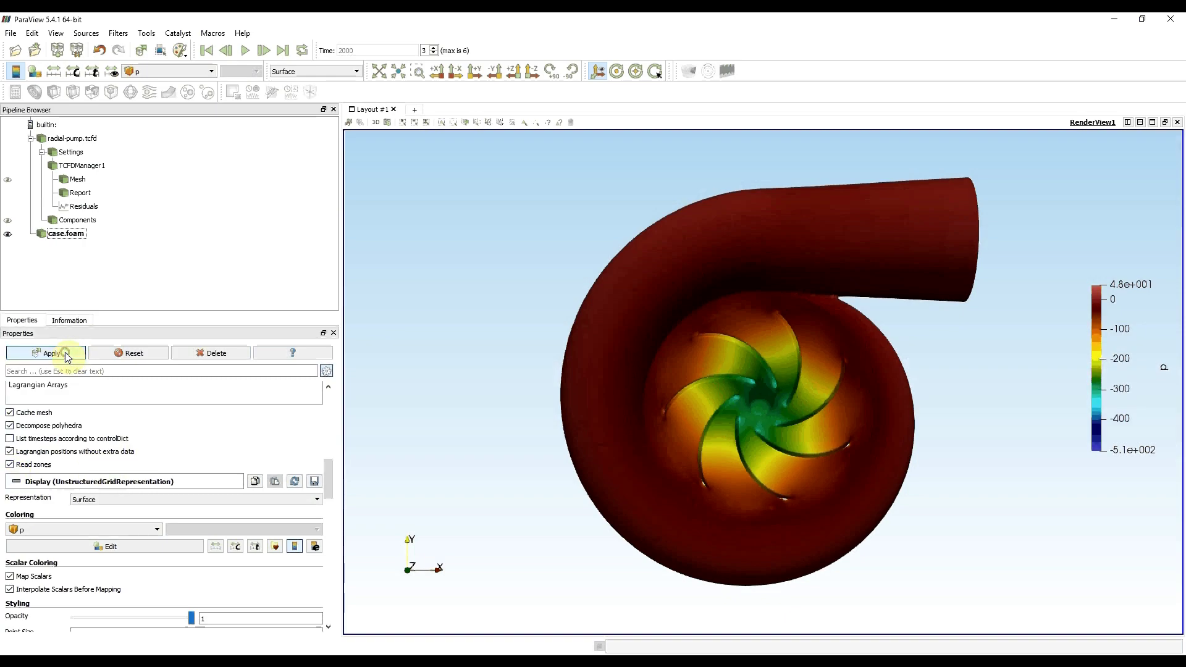
Add an Extract Block filter that keeps only impeller_zone, and apply it.
{"action": "left_click", "coordinate": [66, 356]}
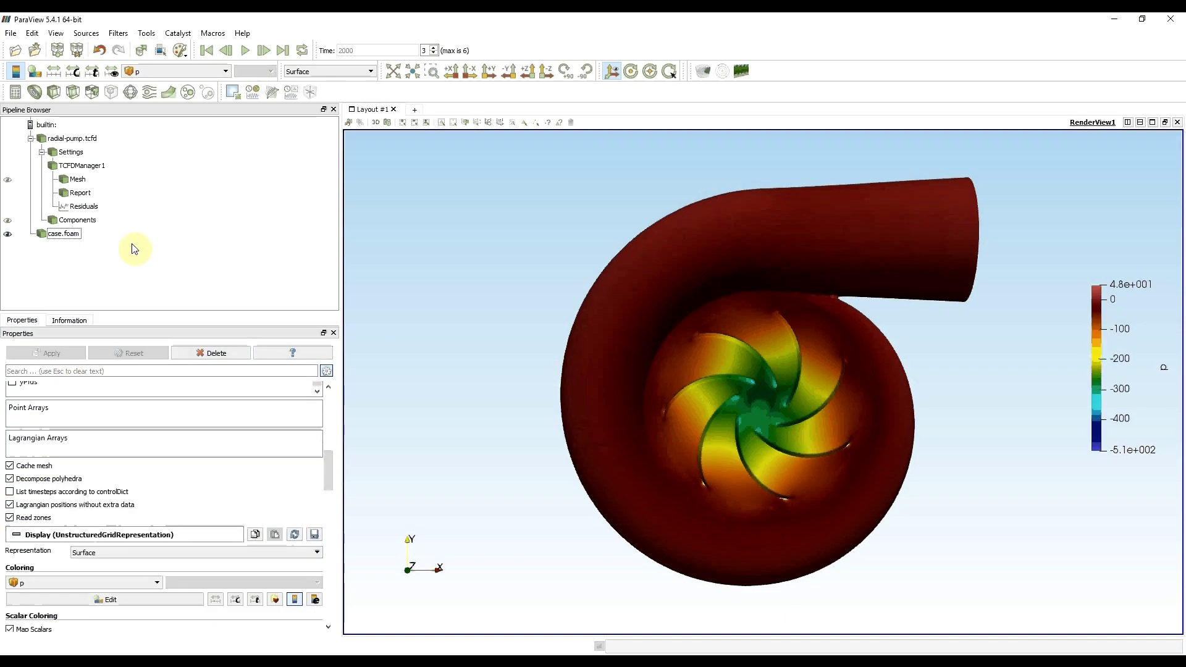
{"action": "left_click", "coordinate": [114, 36]}
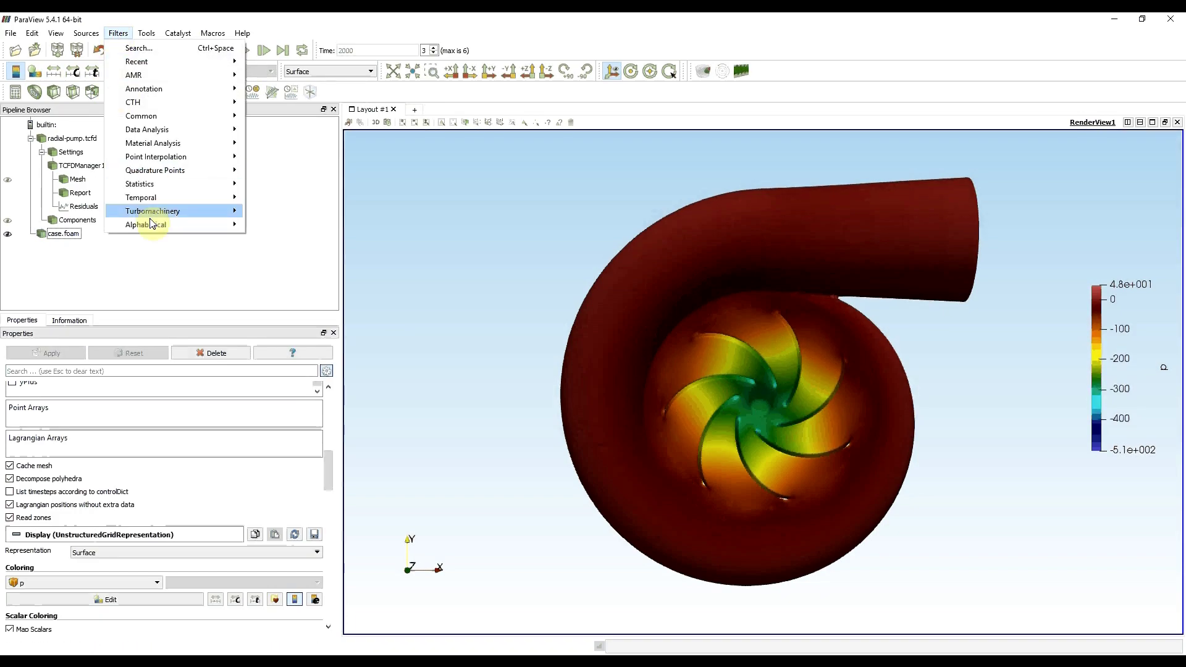
{"action": "mouse_move", "coordinate": [150, 224]}
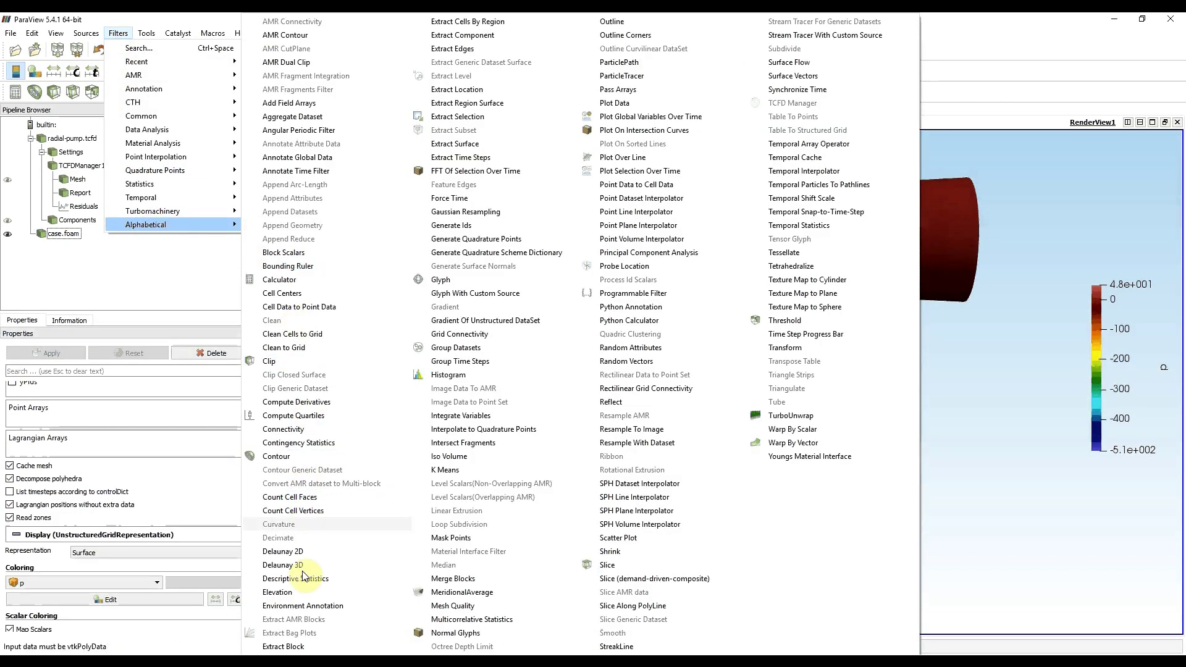
{"action": "left_click", "coordinate": [315, 647]}
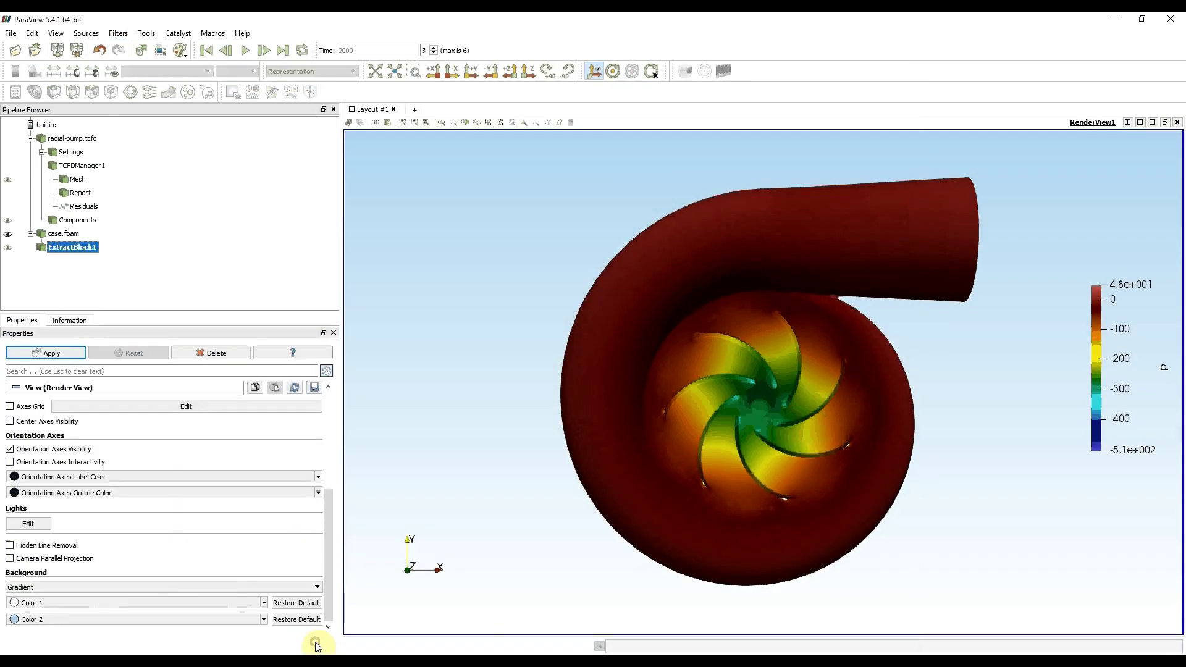
{"action": "left_click_drag", "start_coordinate": [324, 577], "coordinate": [327, 465]}
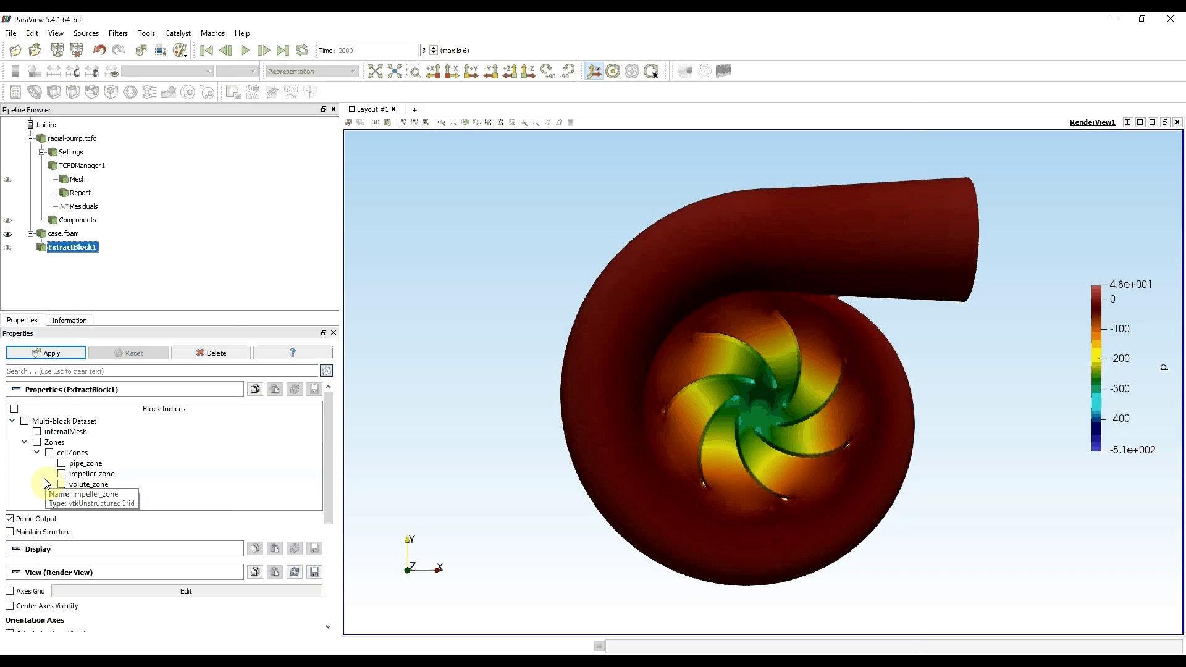
{"action": "left_click", "coordinate": [107, 476]}
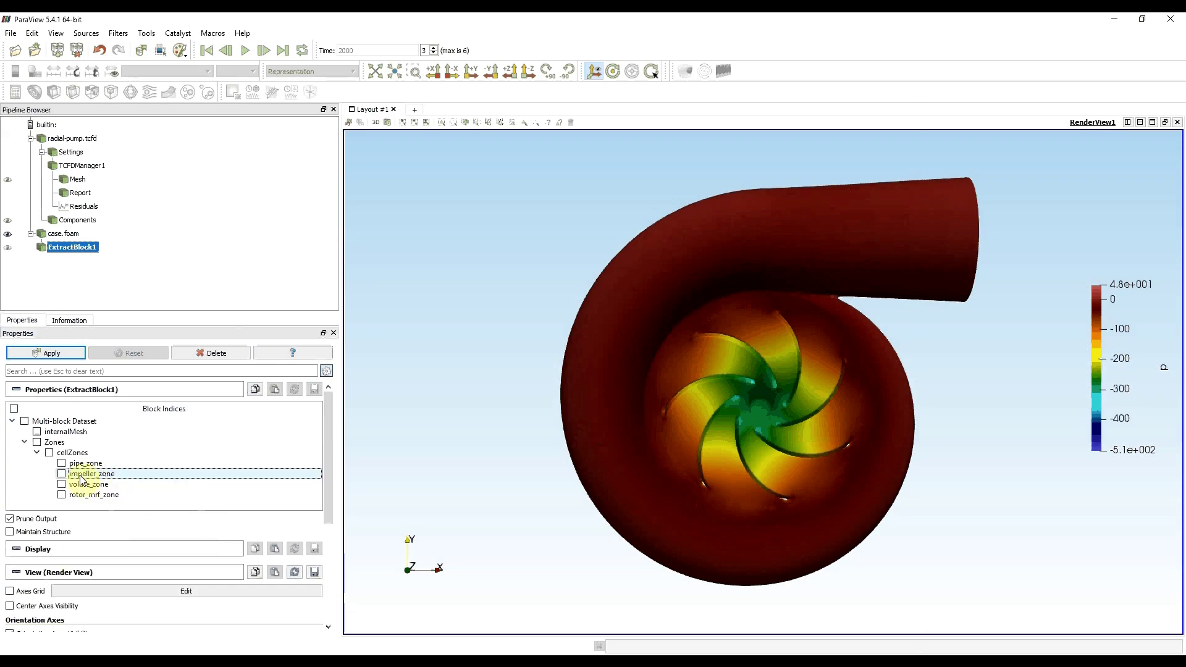
{"action": "left_click", "coordinate": [61, 473]}
{"action": "left_click", "coordinate": [59, 353]}
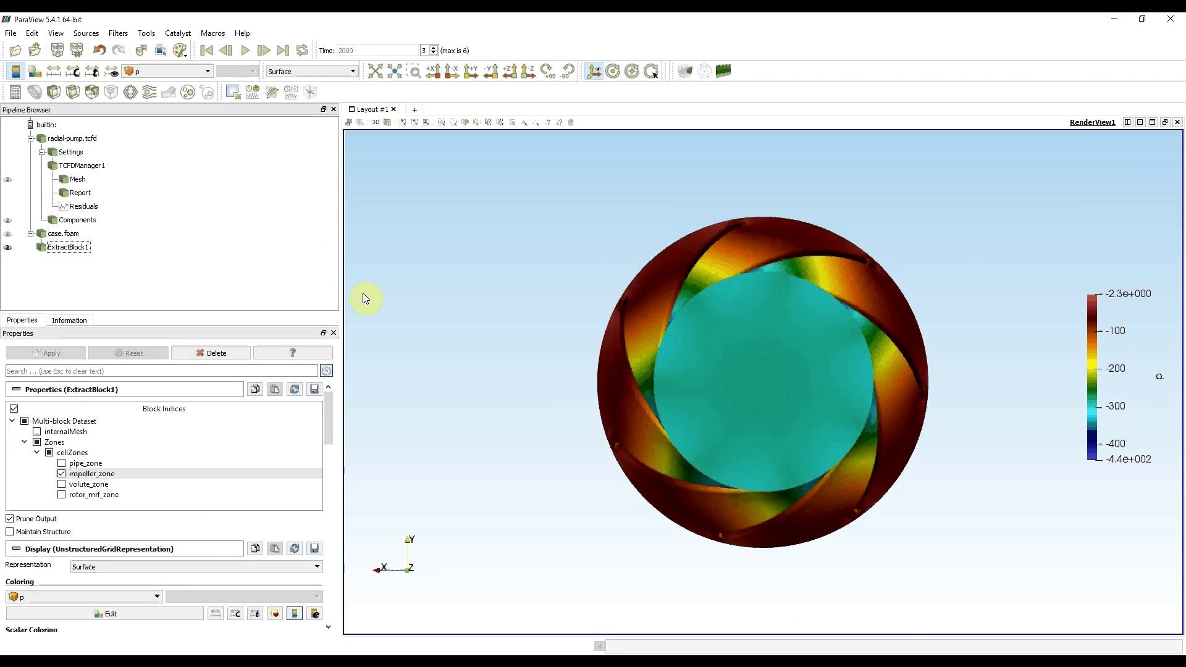
Render the extracted impeller in Solid Color with opacity 0.3.
{"action": "left_click", "coordinate": [191, 73]}
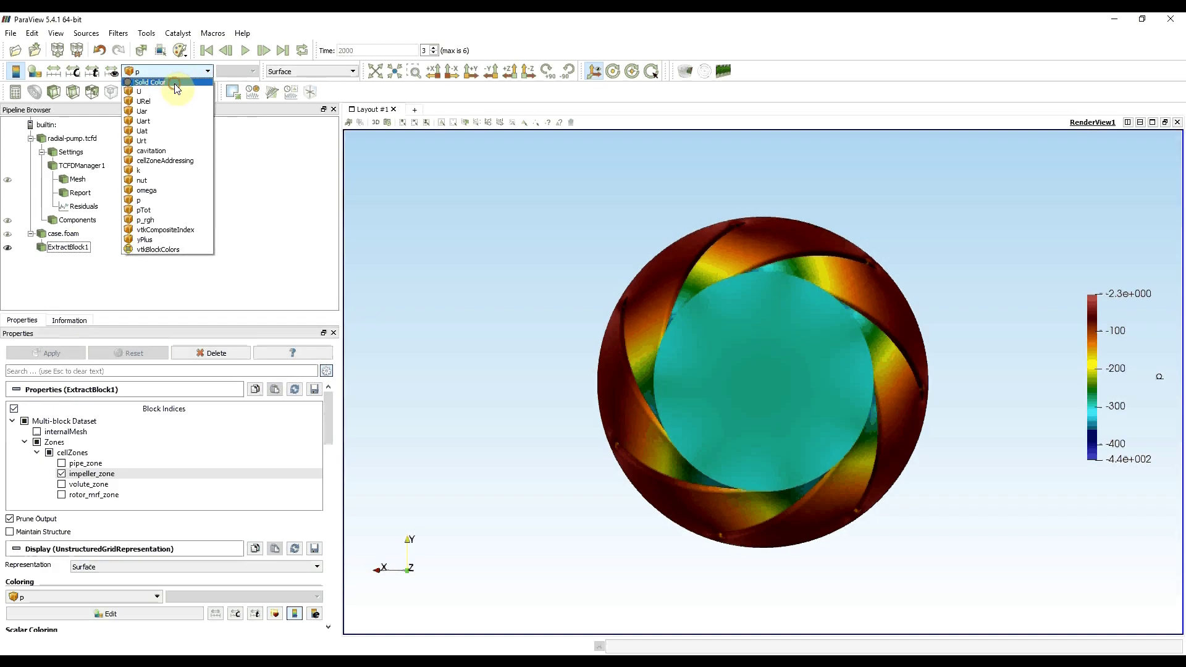
{"action": "left_click", "coordinate": [177, 83]}
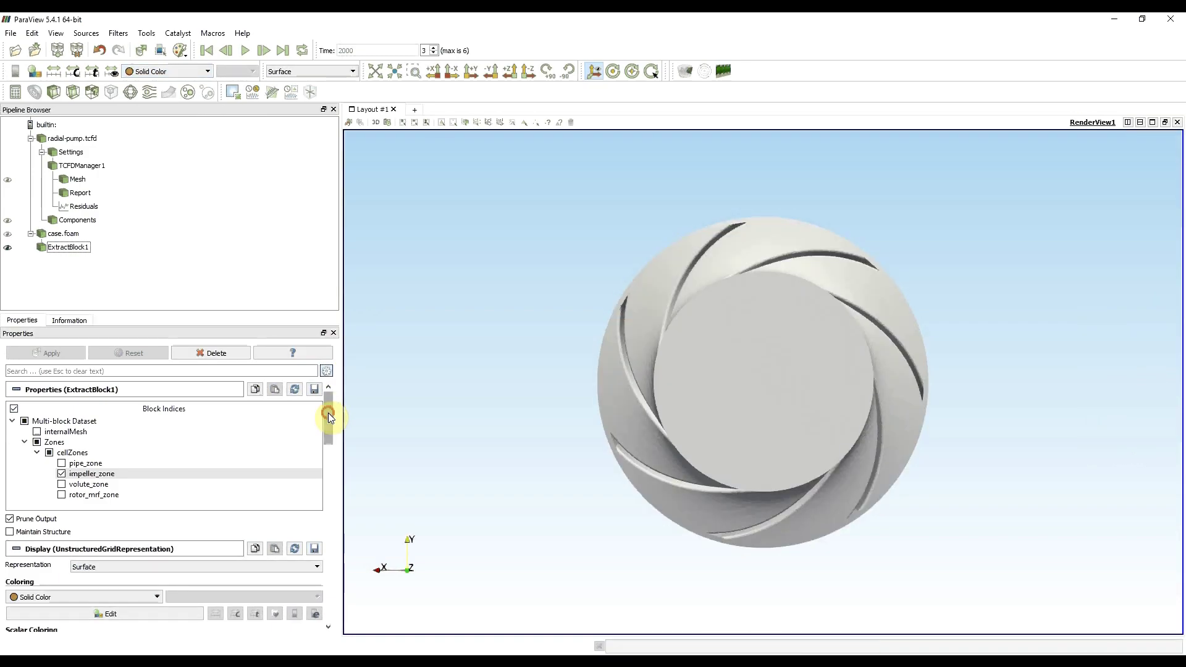
{"action": "left_click_drag", "start_coordinate": [328, 413], "coordinate": [316, 458]}
{"action": "left_click", "coordinate": [212, 472]}
{"action": "key", "text": "BackSpace"}
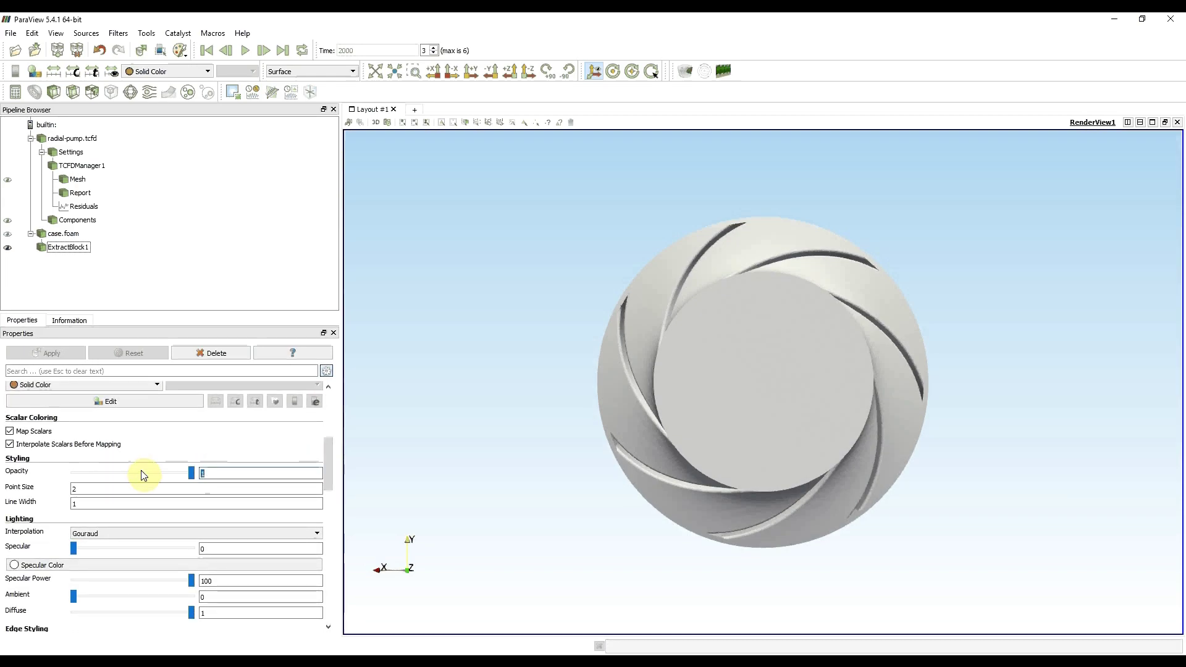
{"action": "type", "text": "0.3"}
{"action": "key", "text": "Return"}
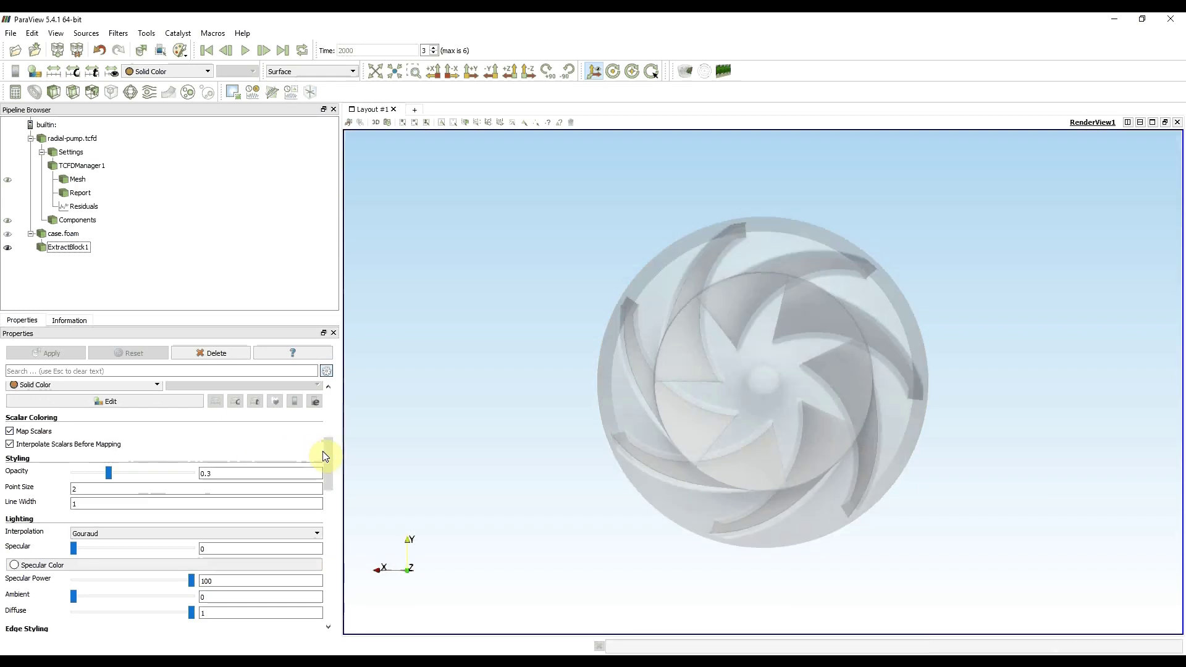
Add a Stream Tracer filter to the ExtractBlock1 impeller.
{"action": "left_click_drag", "start_coordinate": [326, 453], "coordinate": [328, 410]}
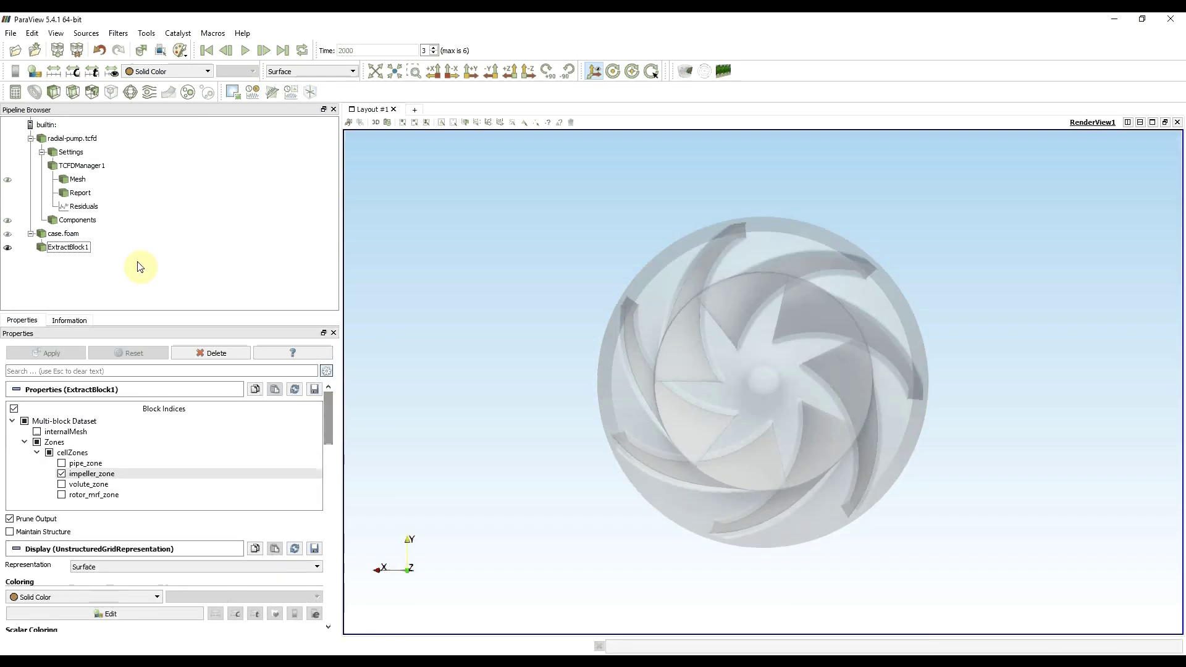
{"action": "double_click", "coordinate": [76, 250]}
{"action": "left_click", "coordinate": [150, 94]}
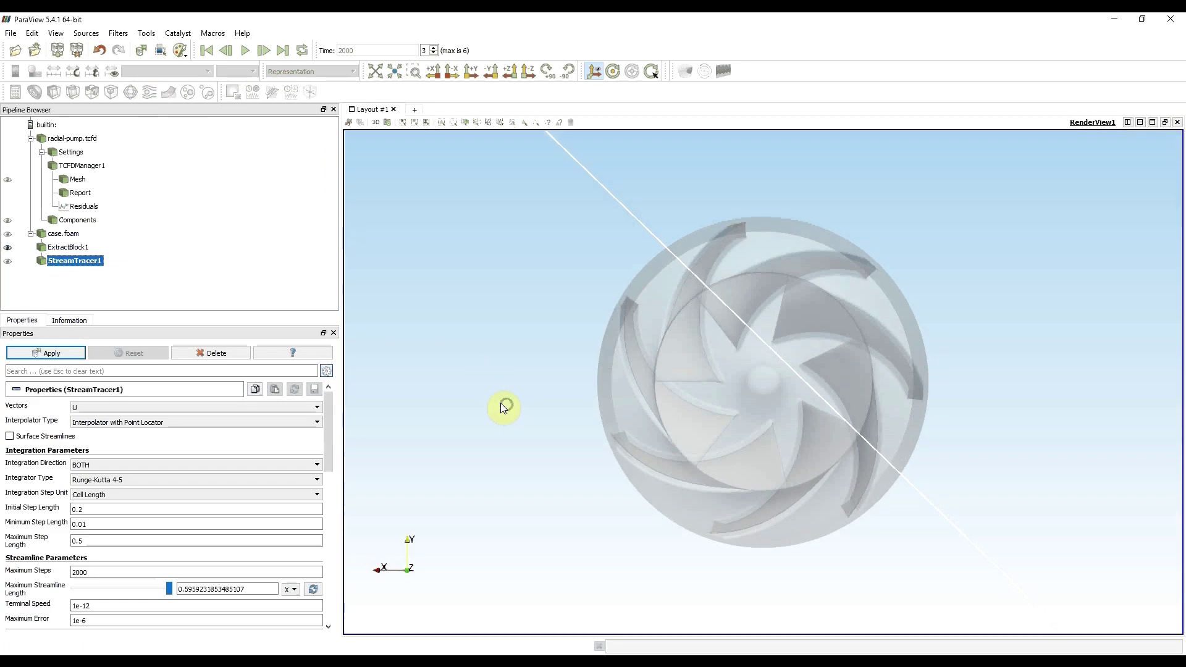
{"action": "left_click_drag", "start_coordinate": [500, 403], "coordinate": [479, 383]}
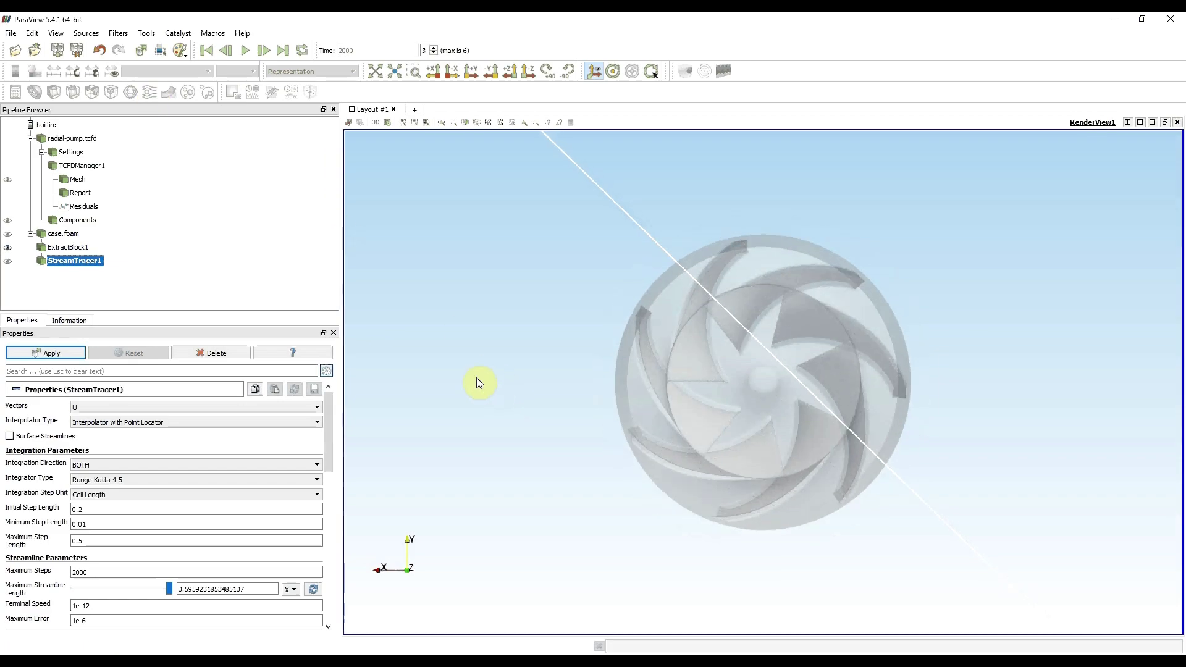
Trace along URel vectors with a maximum streamline length of 50.
{"action": "left_click", "coordinate": [186, 408]}
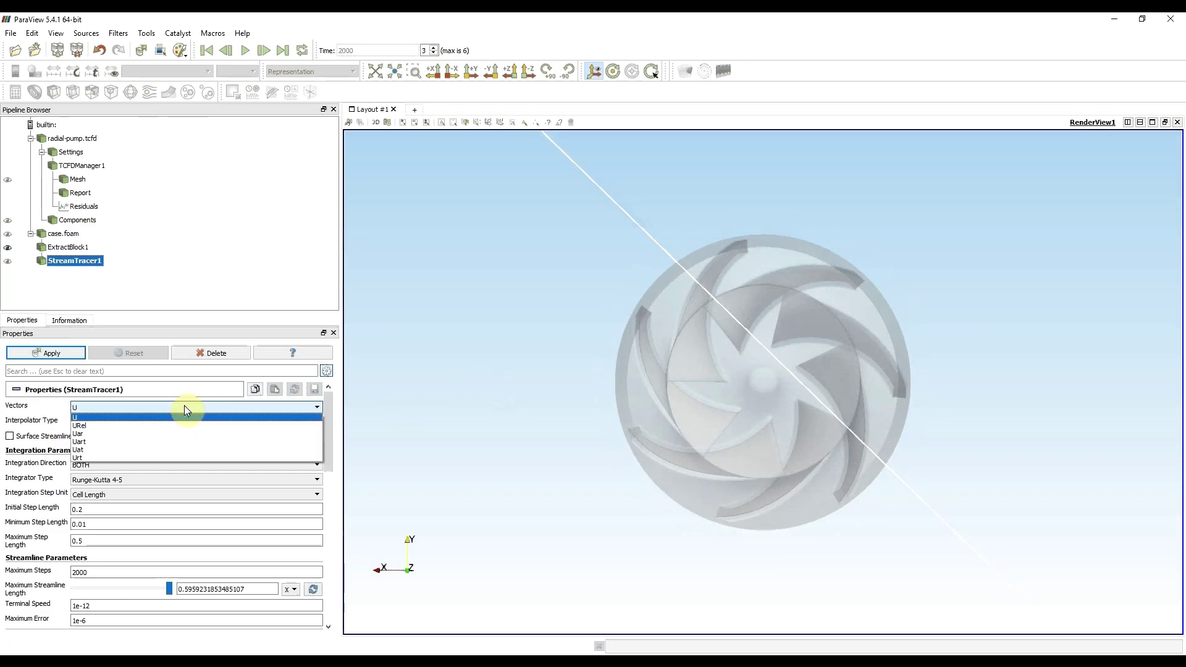
{"action": "left_click", "coordinate": [80, 426]}
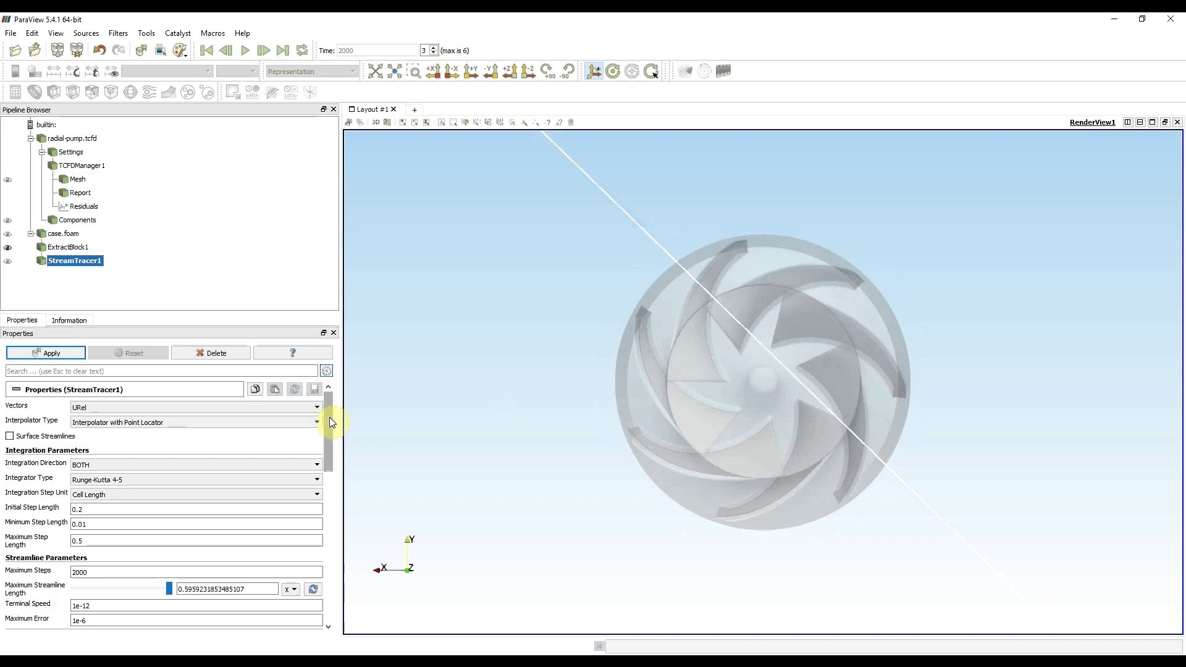
{"action": "left_click_drag", "start_coordinate": [330, 420], "coordinate": [330, 461]}
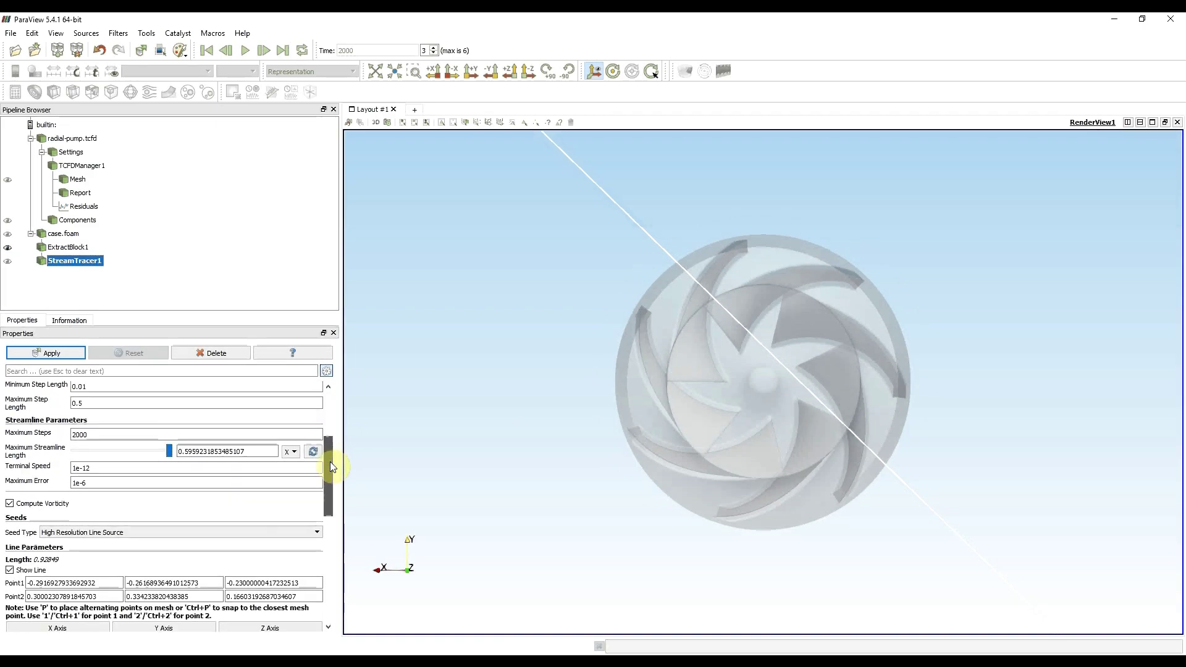
{"action": "left_click", "coordinate": [261, 451]}
{"action": "double_click", "coordinate": [260, 452]}
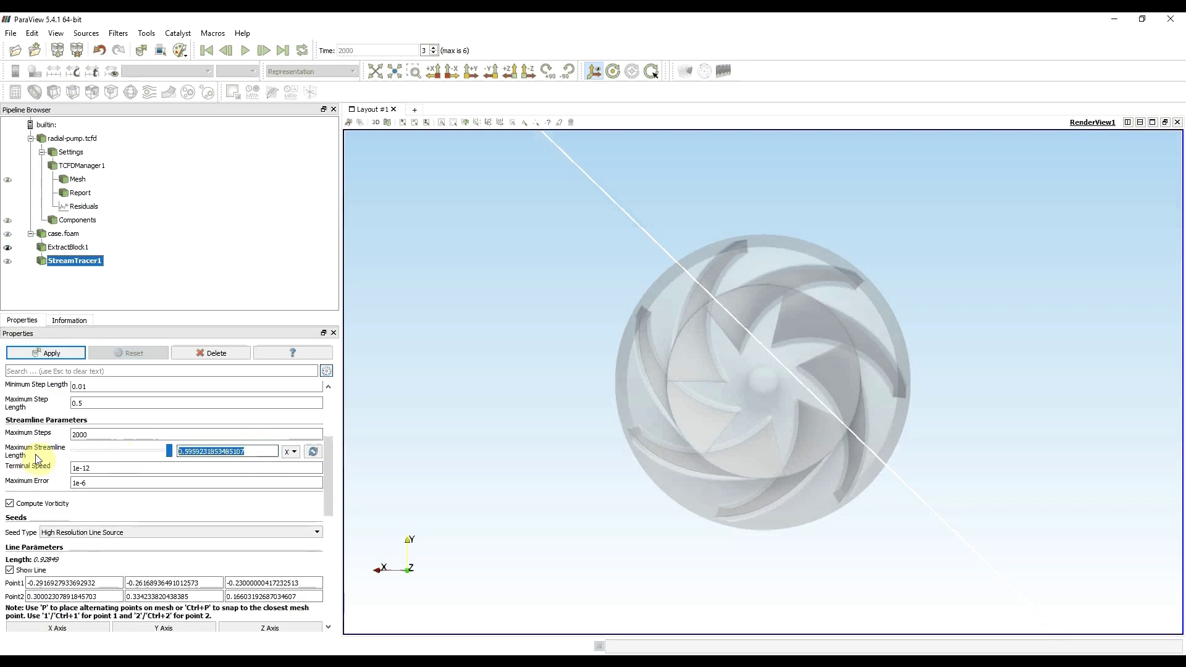
{"action": "type", "text": "50"}
{"action": "key", "text": "Return"}
{"action": "scroll", "coordinate": [32, 476], "scroll_direction": "down", "scroll_amount": 2}
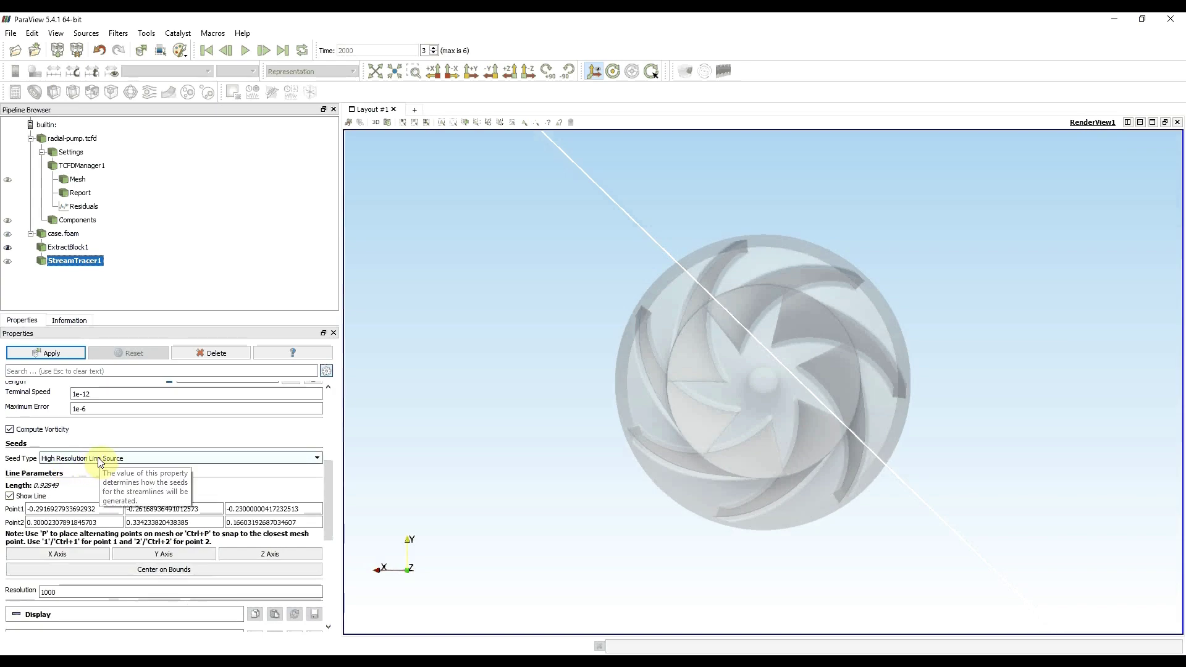
Switch the seed type to Point Source and centre the seed sphere on the impeller.
{"action": "left_click", "coordinate": [99, 459]}
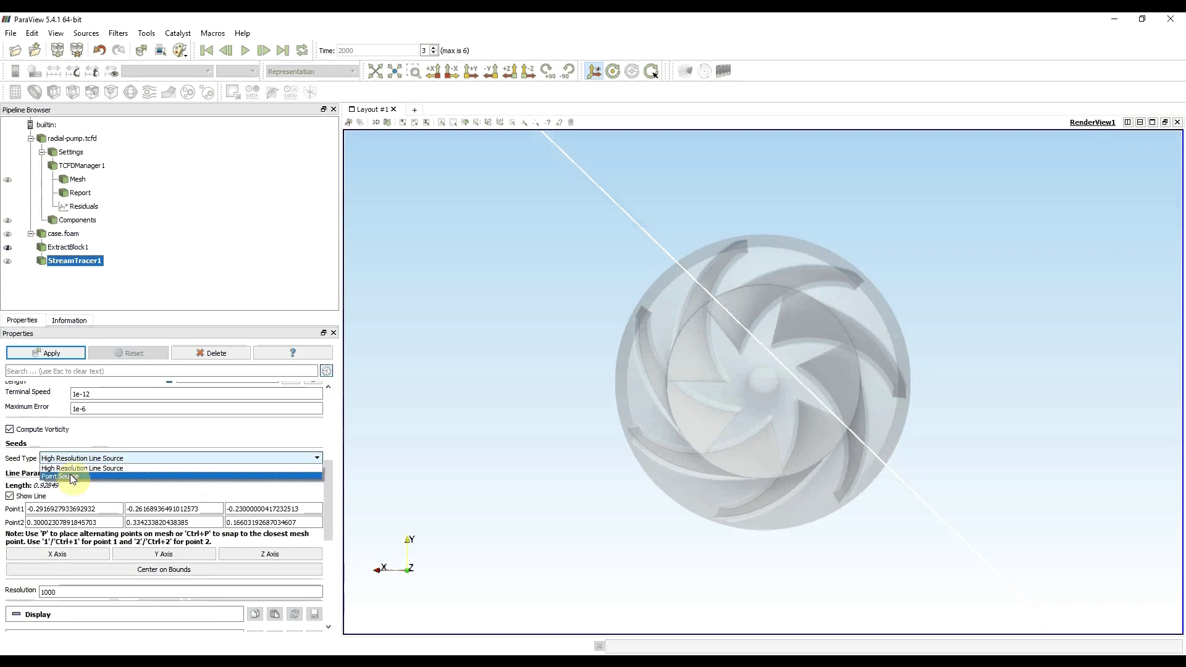
{"action": "left_click", "coordinate": [70, 475]}
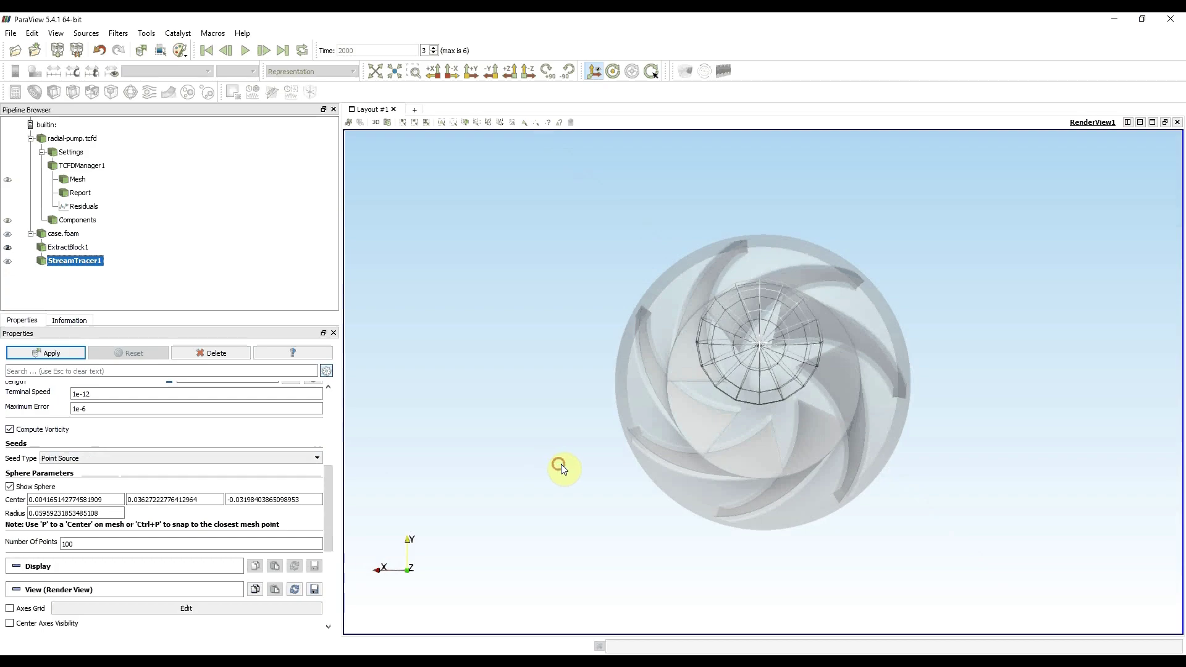
{"action": "left_click_drag", "start_coordinate": [588, 469], "coordinate": [702, 479]}
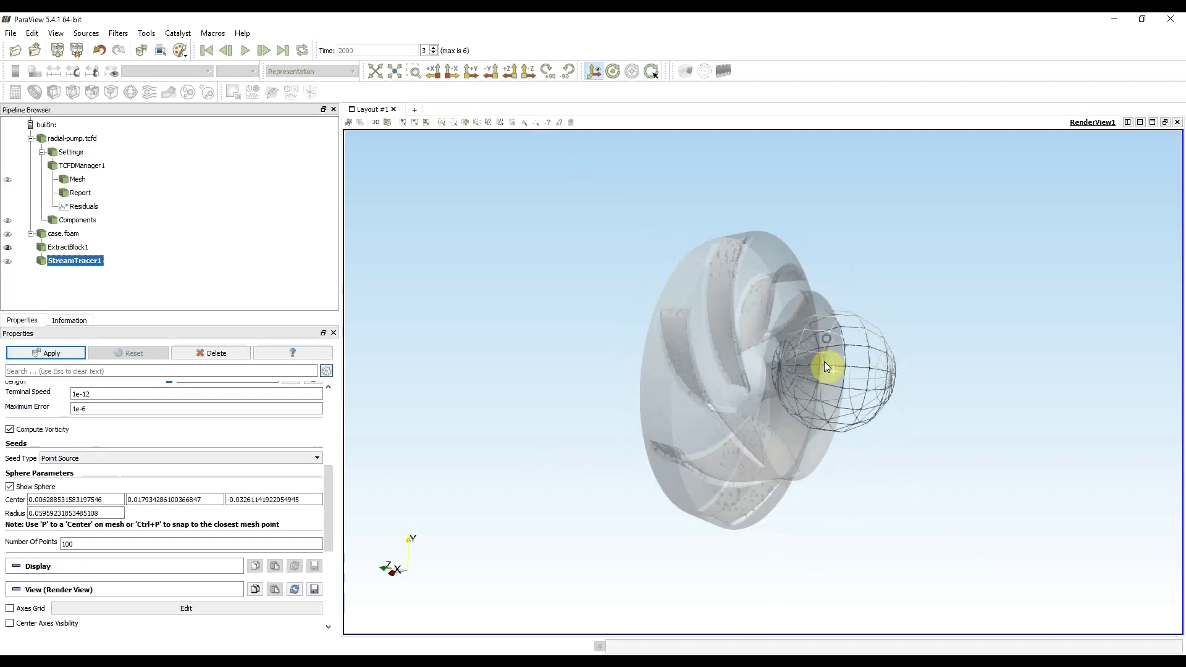
{"action": "key", "text": "p"}
{"action": "left_click_drag", "start_coordinate": [880, 498], "coordinate": [727, 492]}
{"action": "left_click_drag", "start_coordinate": [744, 376], "coordinate": [773, 379]}
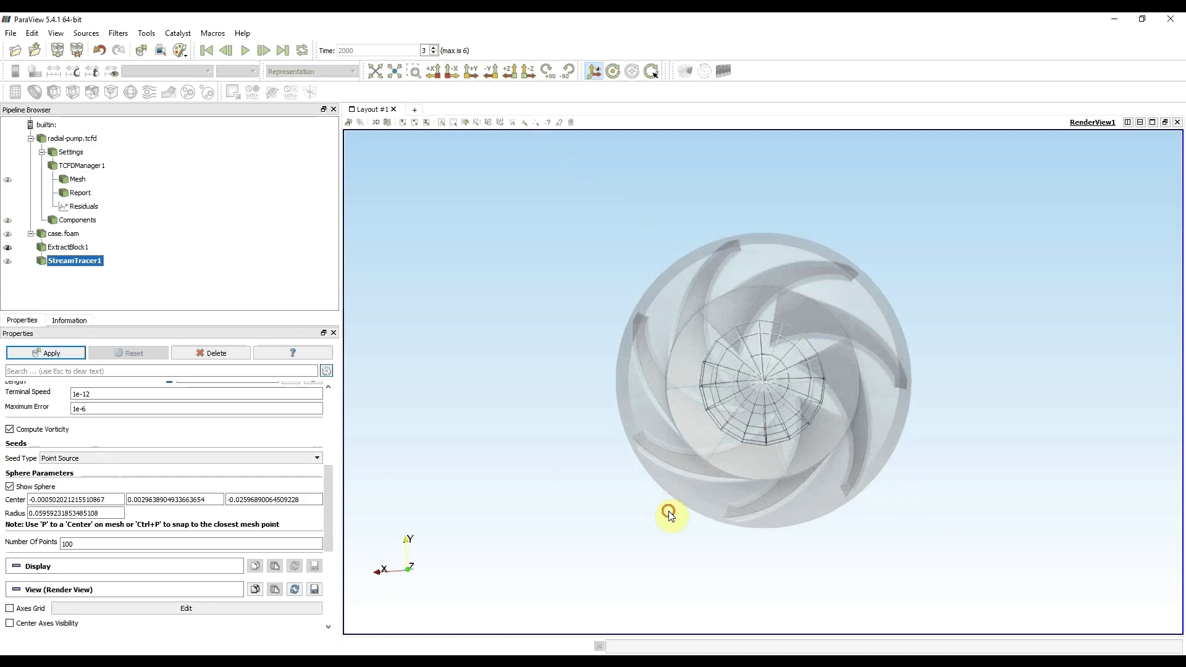
{"action": "left_click_drag", "start_coordinate": [676, 515], "coordinate": [869, 522]}
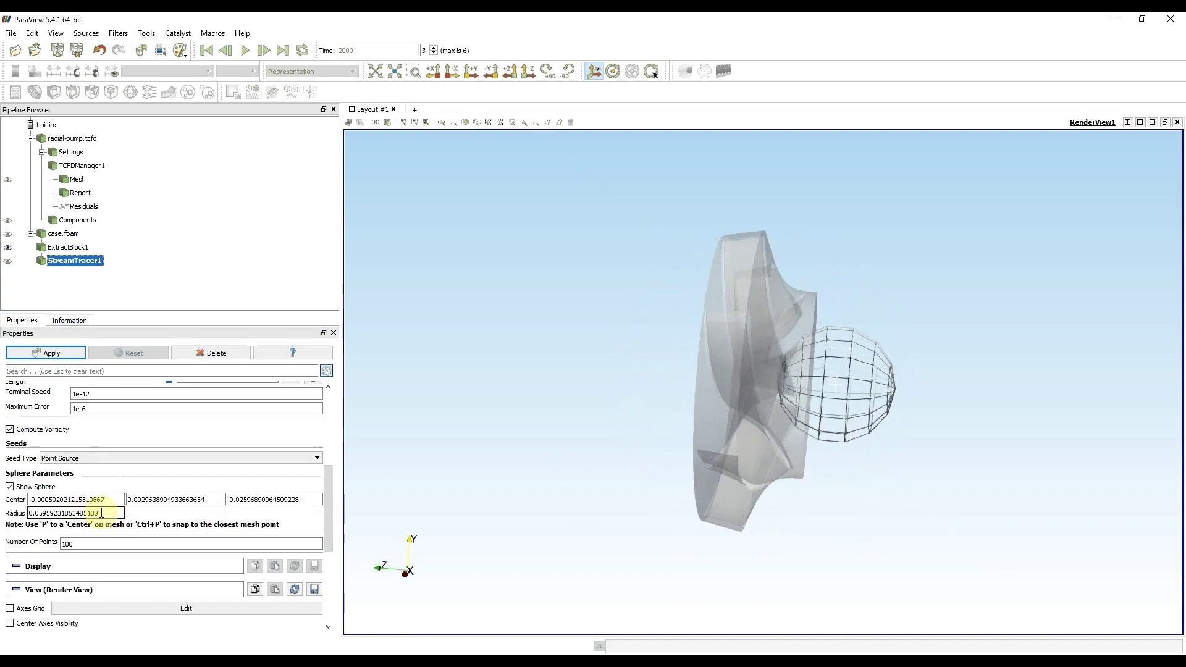
Set the seed sphere radius to 0.1 and hide its outline.
{"action": "left_click_drag", "start_coordinate": [107, 513], "coordinate": [38, 517]}
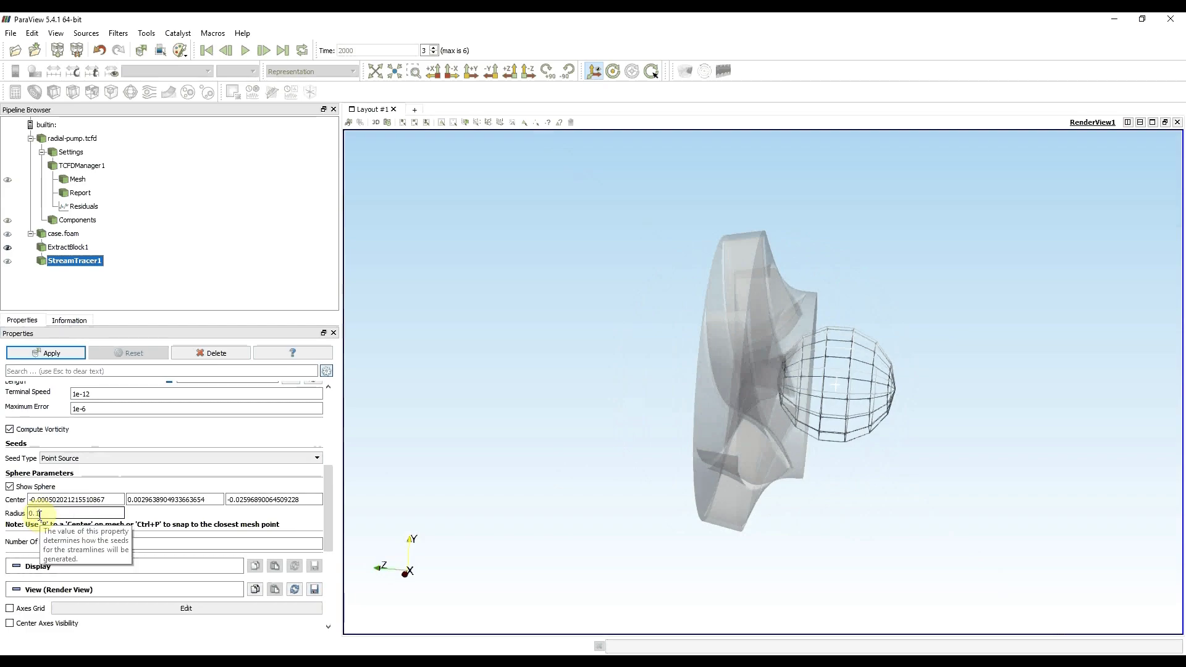
{"action": "type", "text": "1"}
{"action": "key", "text": "Return"}
{"action": "mouse_move", "coordinate": [885, 537]}
{"action": "left_mouse_down"}
{"action": "mouse_move", "coordinate": [527, 540]}
{"action": "mouse_move", "coordinate": [791, 552]}
{"action": "left_mouse_up"}
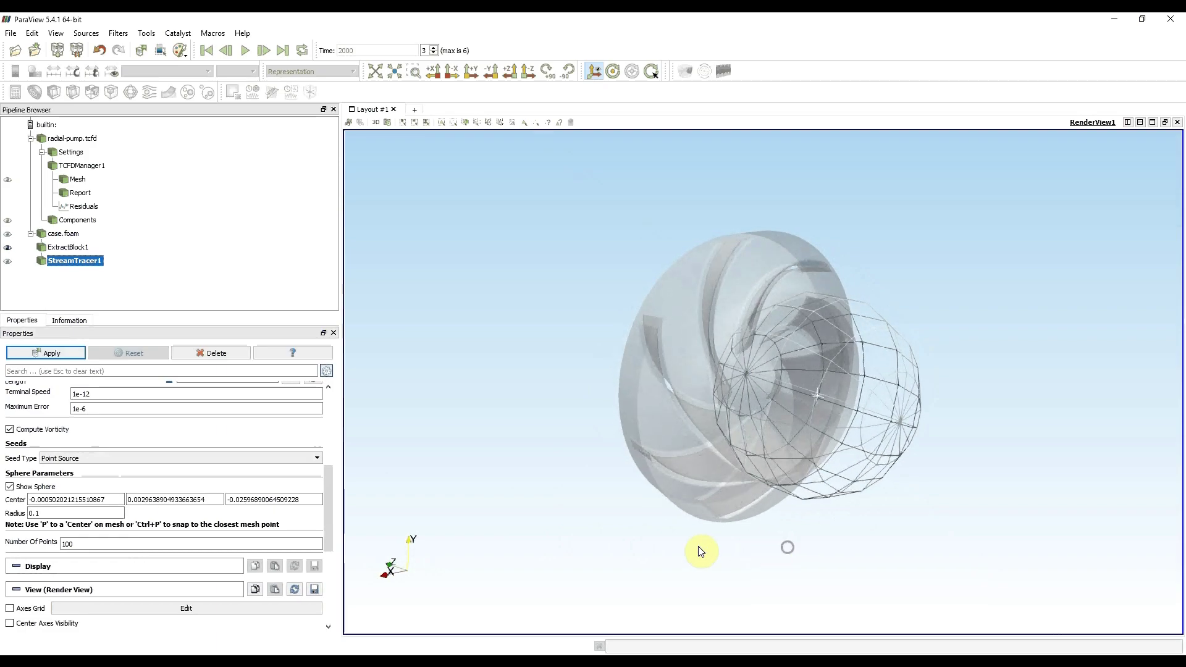
{"action": "left_click", "coordinate": [10, 486]}
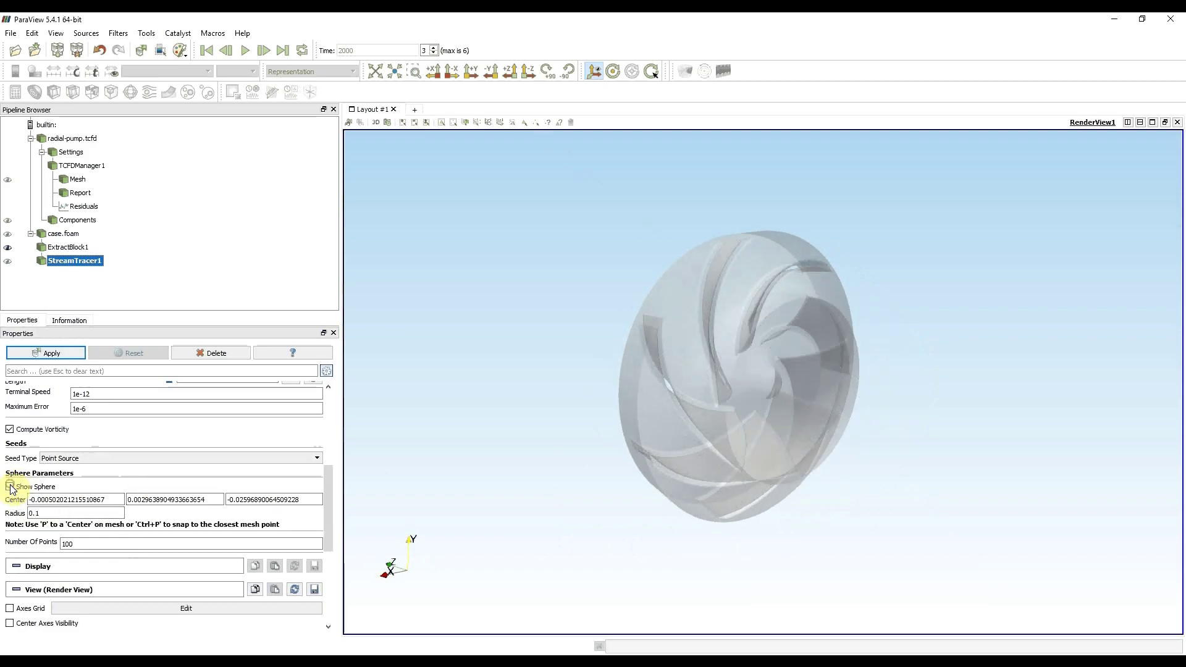
{"action": "left_click_drag", "start_coordinate": [82, 543], "coordinate": [2, 536]}
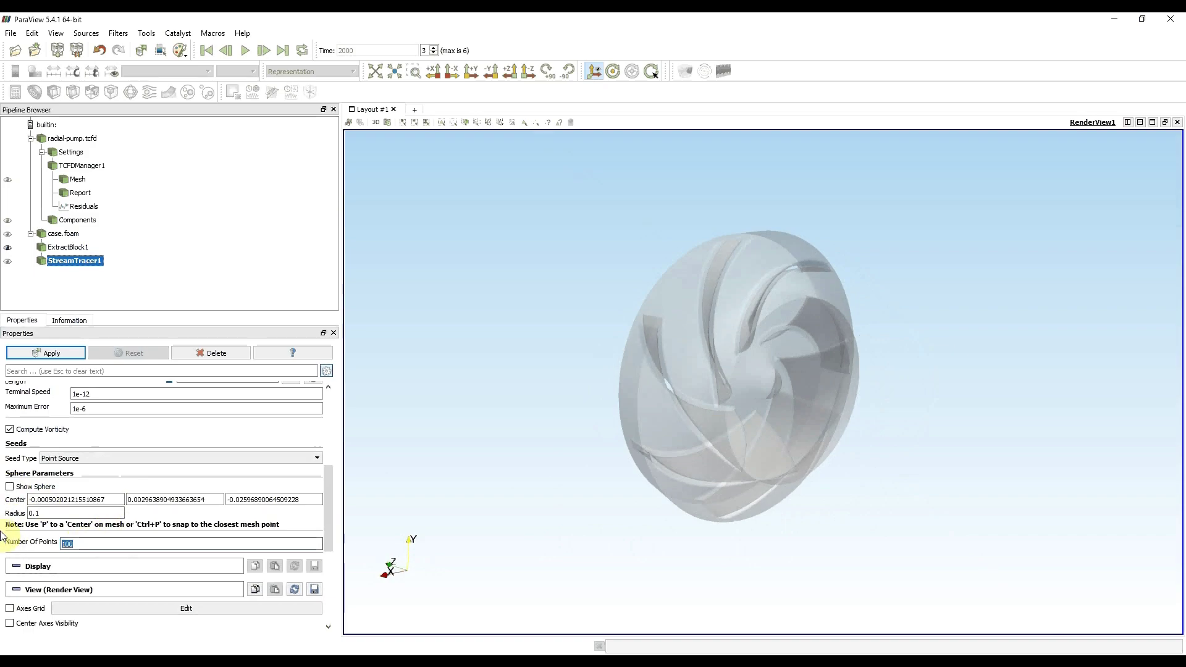
Raise the seed point count to 2000 and generate the streamlines.
{"action": "type", "text": "2000"}
{"action": "left_click_drag", "start_coordinate": [640, 516], "coordinate": [560, 497]}
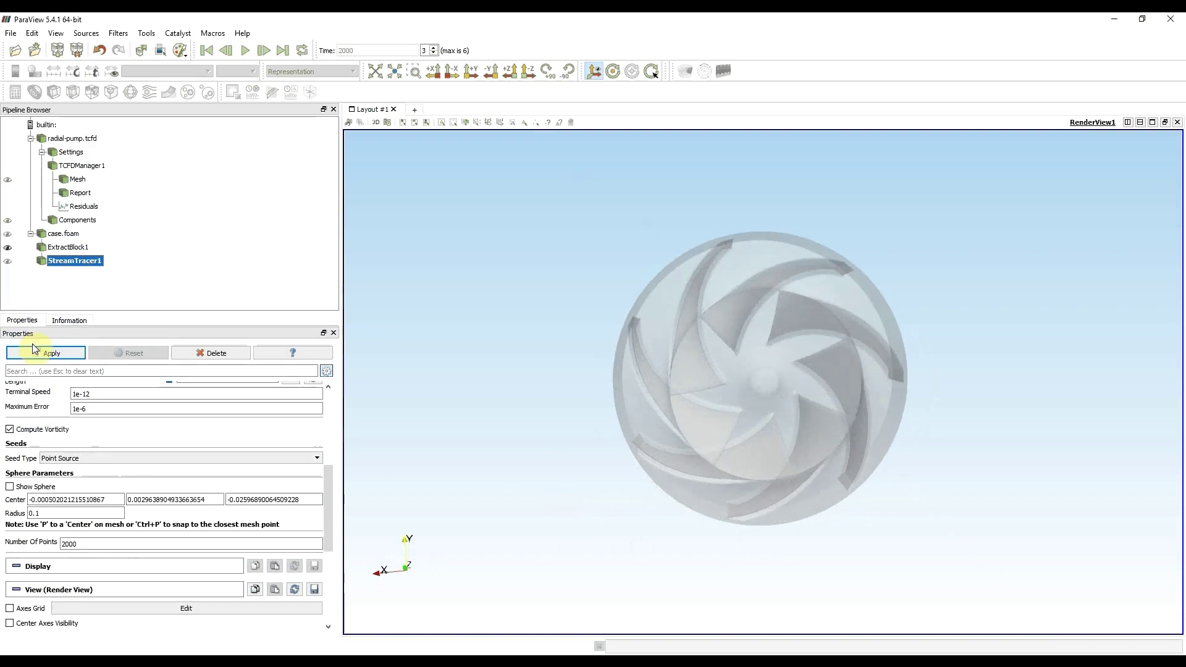
{"action": "left_click", "coordinate": [53, 356]}
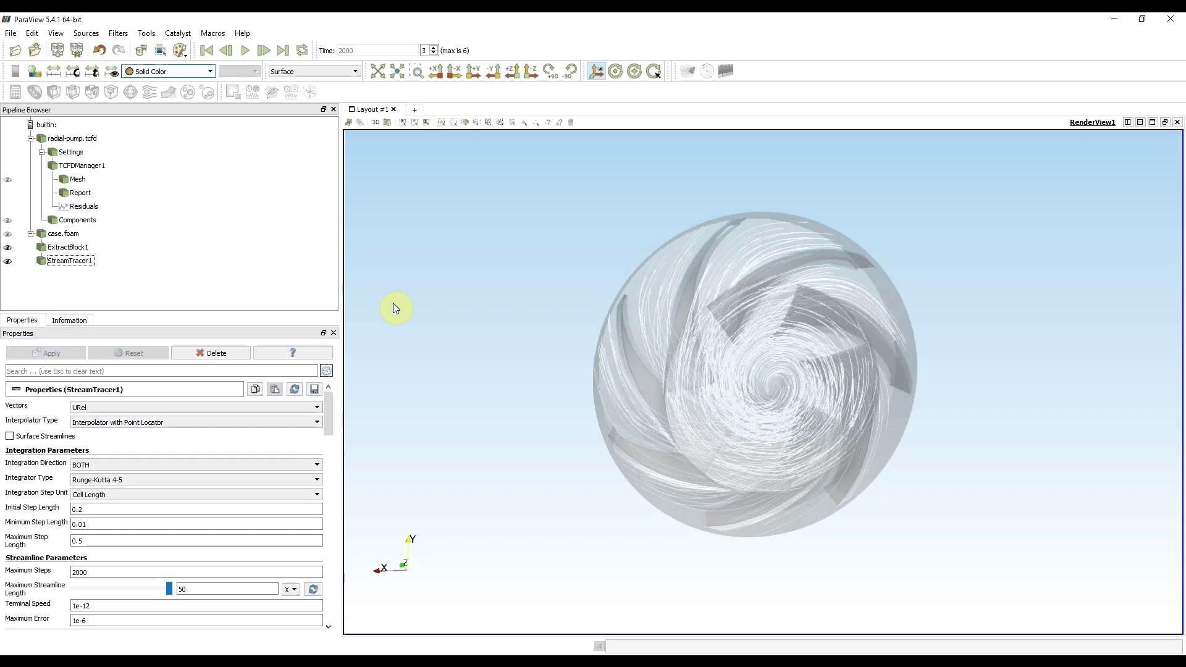
Colour the streamlines by URel, then view down the -Z axis and tilt the model.
{"action": "left_click", "coordinate": [203, 73]}
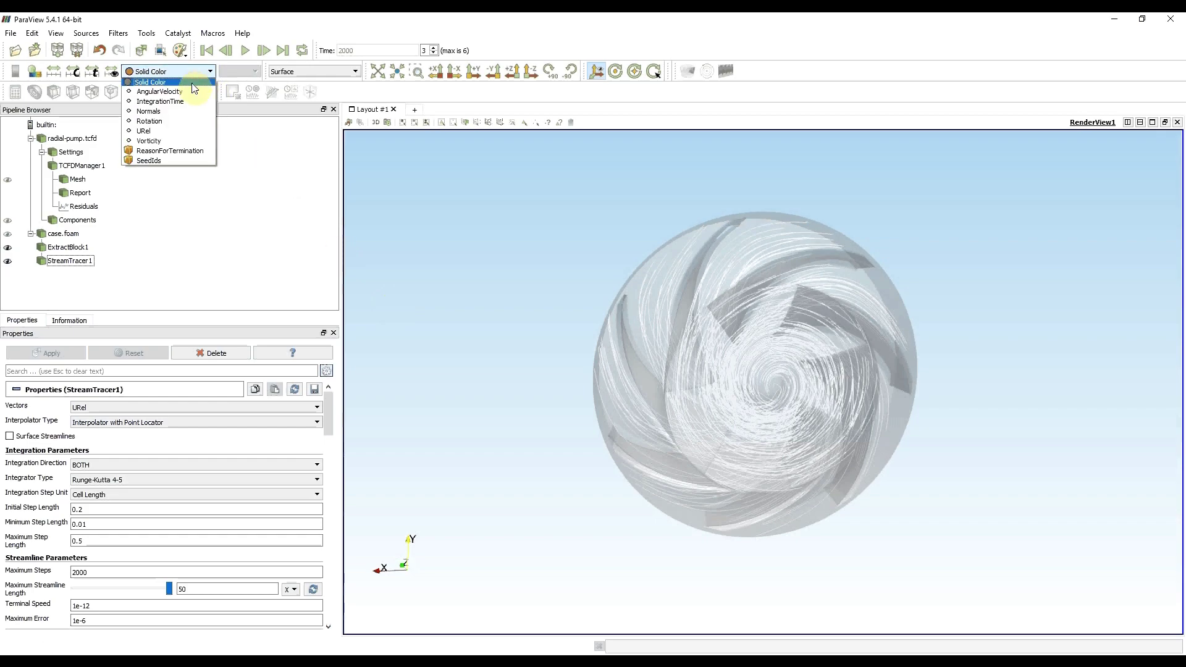
{"action": "left_click", "coordinate": [183, 131]}
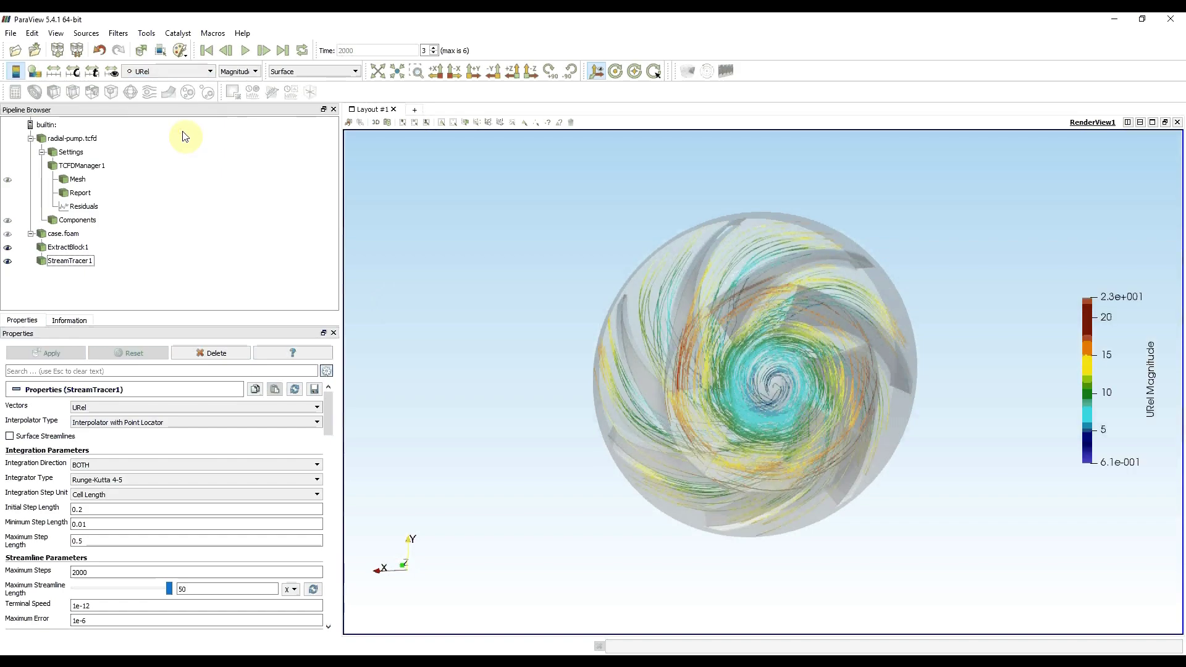
{"action": "left_click", "coordinate": [512, 71]}
{"action": "scroll", "coordinate": [668, 388], "scroll_direction": "up", "scroll_amount": 2}
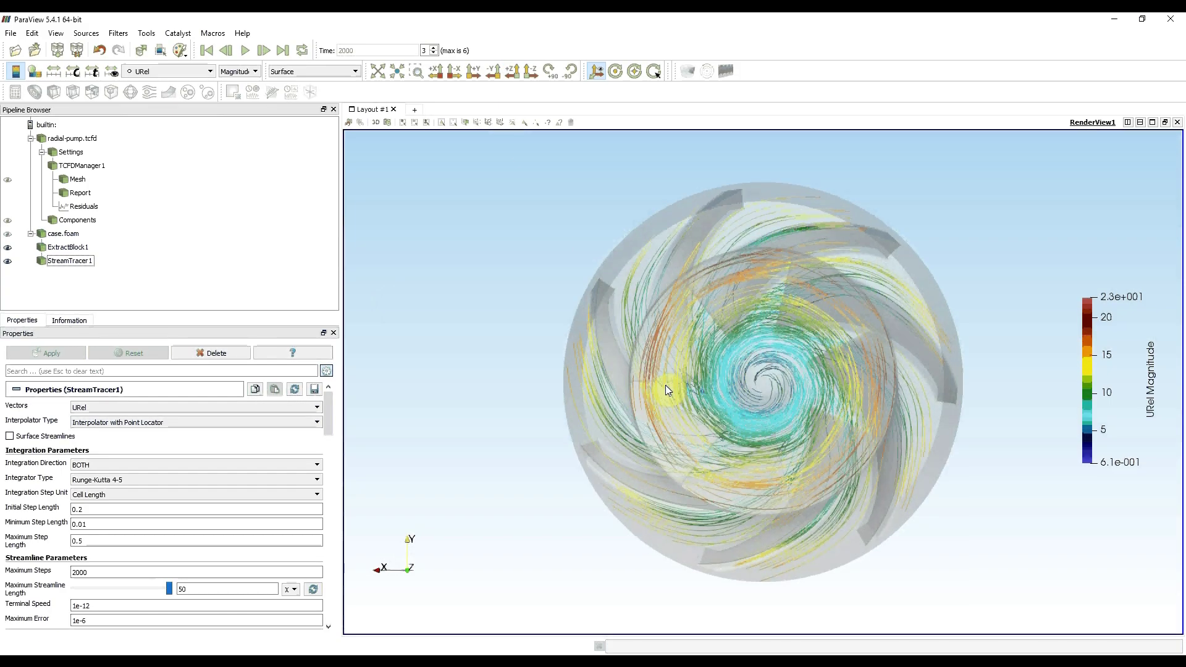
{"action": "mouse_move", "coordinate": [665, 385]}
{"action": "left_mouse_down"}
{"action": "mouse_move", "coordinate": [623, 368]}
{"action": "mouse_move", "coordinate": [678, 383]}
{"action": "left_mouse_up"}
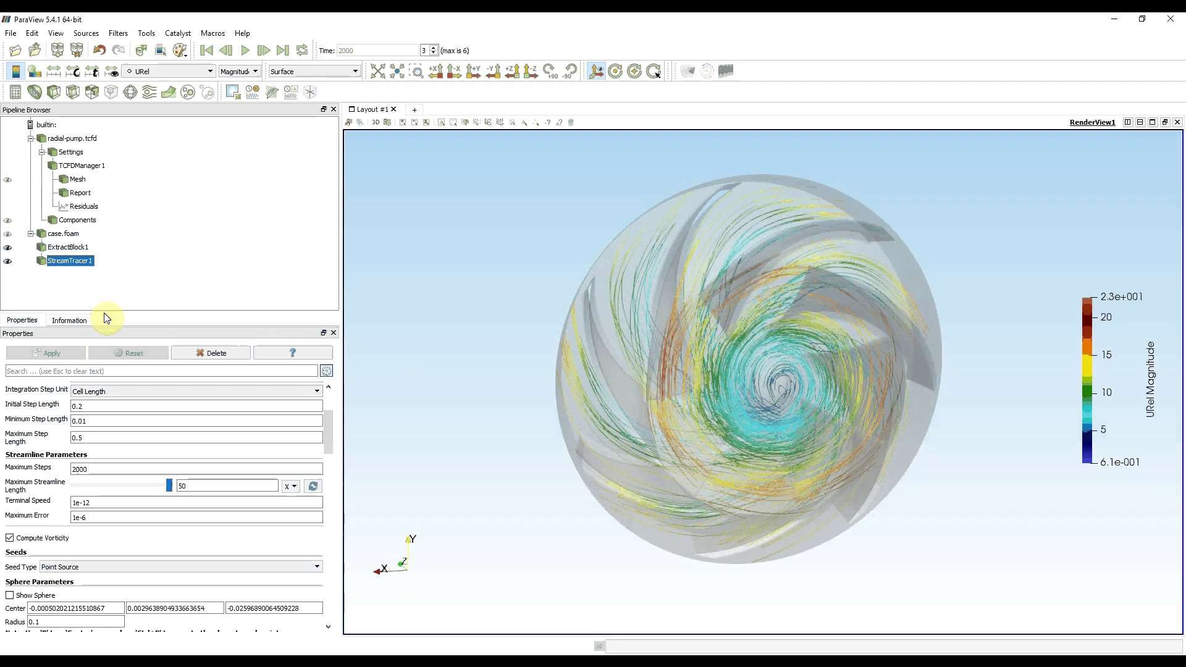
Hide StreamTracer1 and add a Glyph filter to ExtractBlock1.
{"action": "left_click", "coordinate": [7, 261]}
{"action": "left_click", "coordinate": [67, 249]}
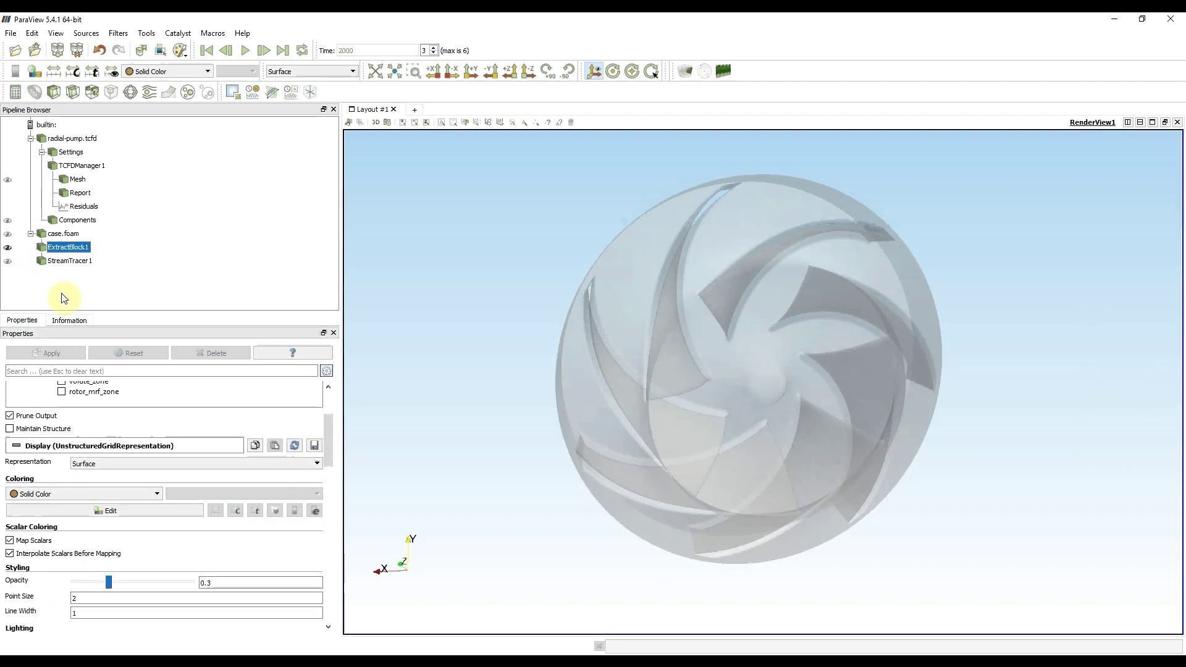
{"action": "left_click", "coordinate": [130, 93]}
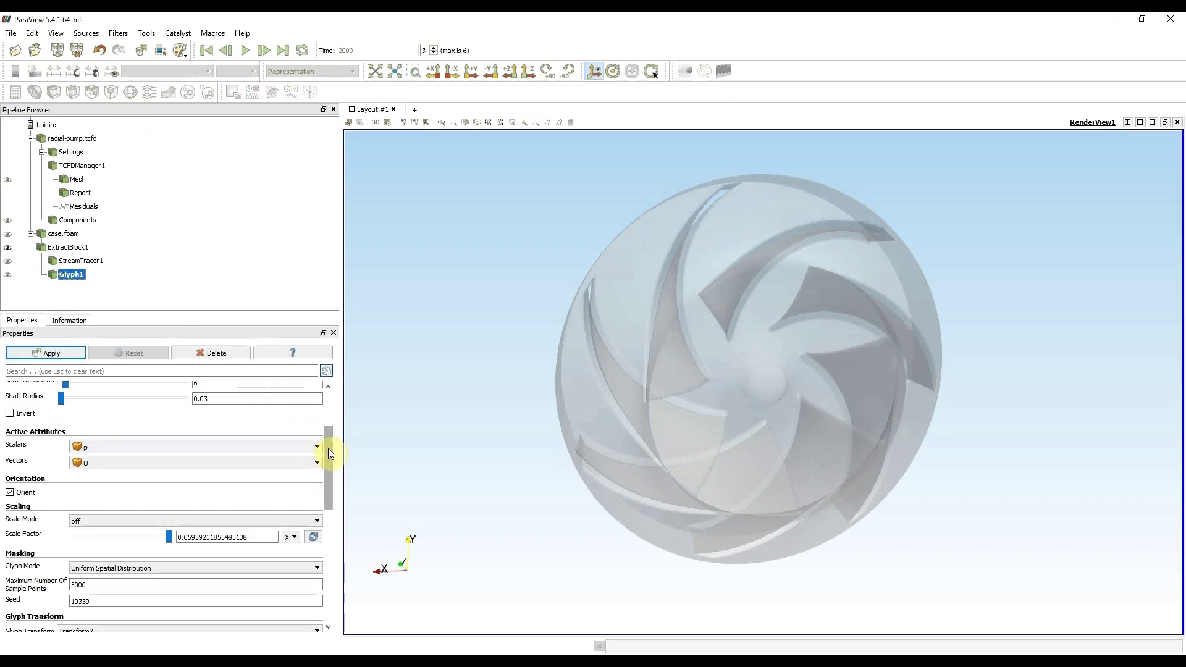
{"action": "mouse_move", "coordinate": [328, 449]}
{"action": "left_mouse_down"}
{"action": "mouse_move", "coordinate": [326, 402]}
{"action": "mouse_move", "coordinate": [324, 454]}
{"action": "left_mouse_up"}
Orient glyphs by URel, scale by vector with factor 0.002, and apply.
{"action": "left_click", "coordinate": [188, 451]}
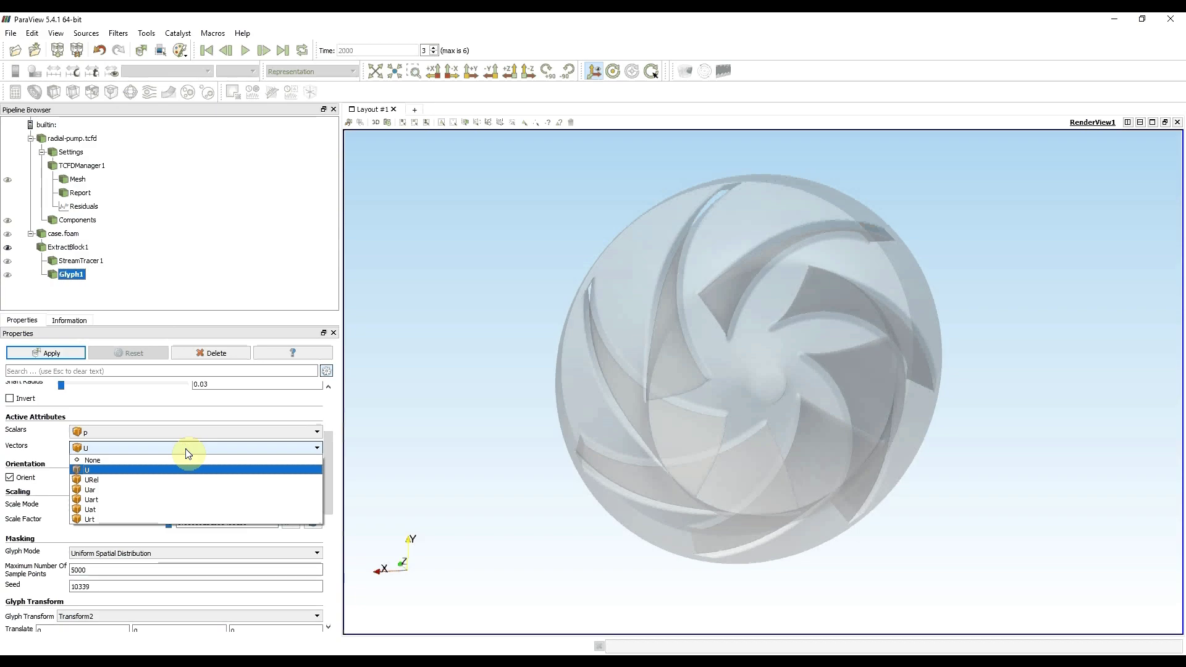
{"action": "left_click", "coordinate": [126, 481]}
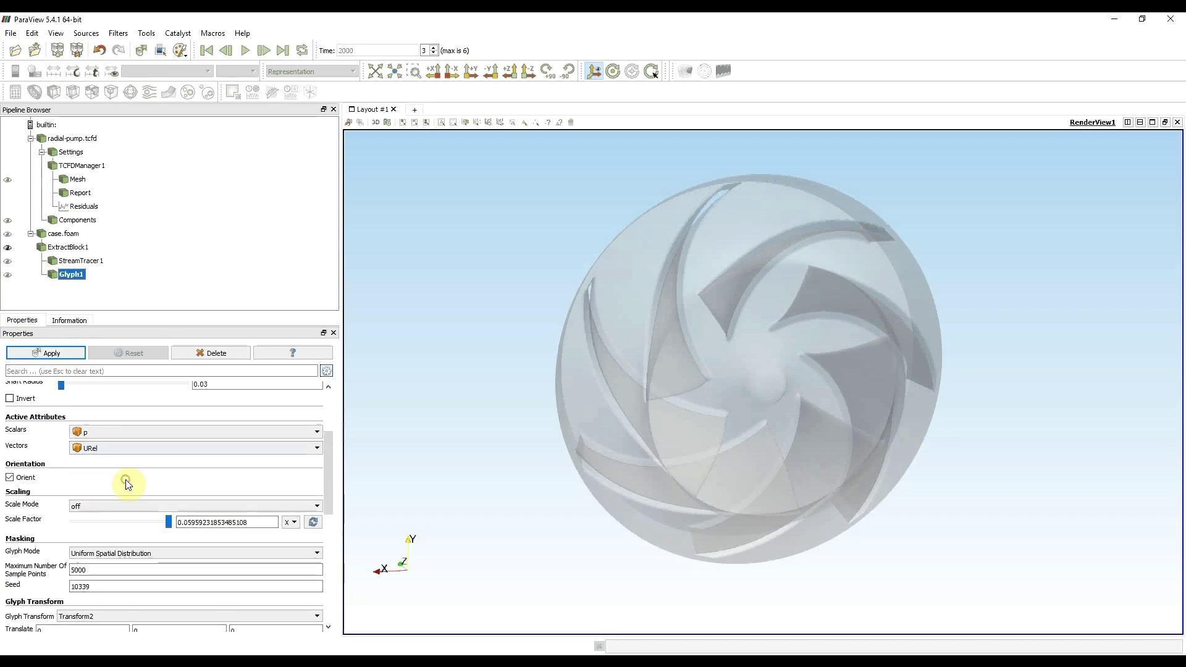
{"action": "left_click", "coordinate": [268, 505]}
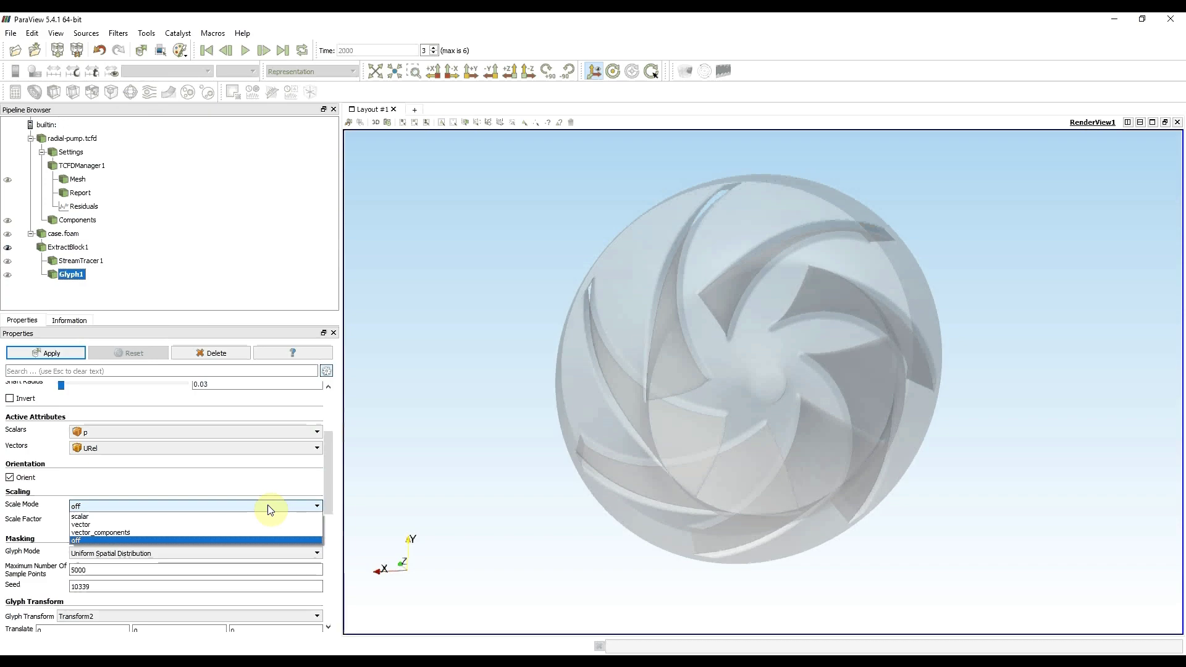
{"action": "left_click", "coordinate": [93, 525]}
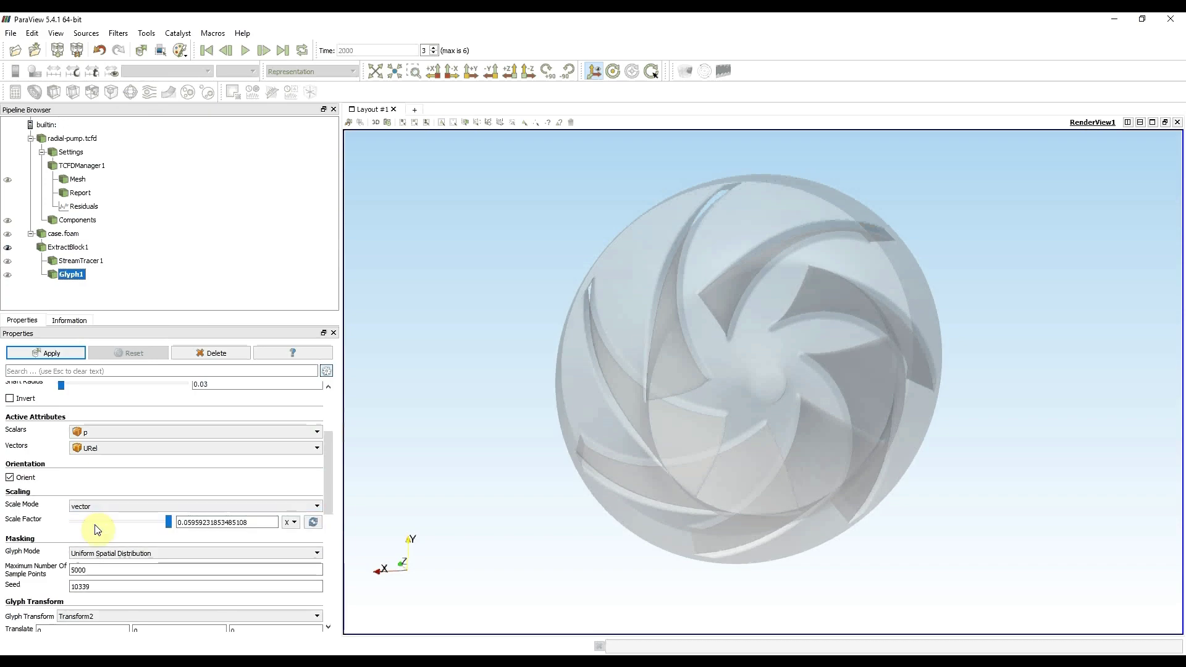
{"action": "left_click_drag", "start_coordinate": [237, 524], "coordinate": [191, 523]}
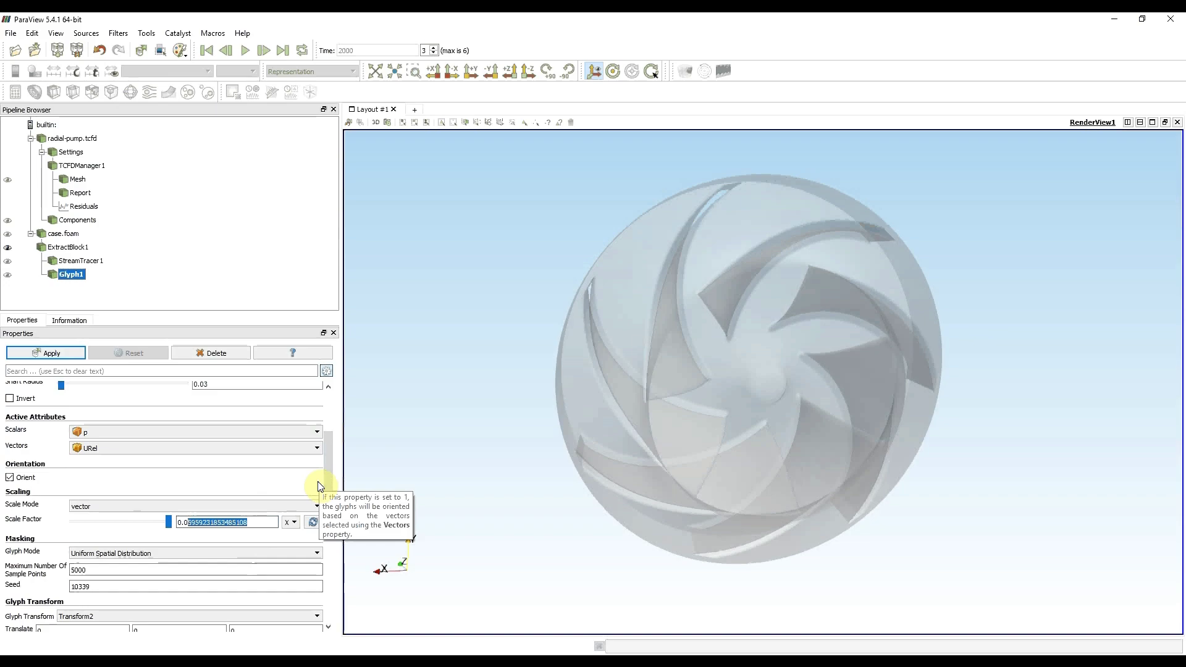
{"action": "type", "text": "02"}
{"action": "left_click", "coordinate": [41, 354]}
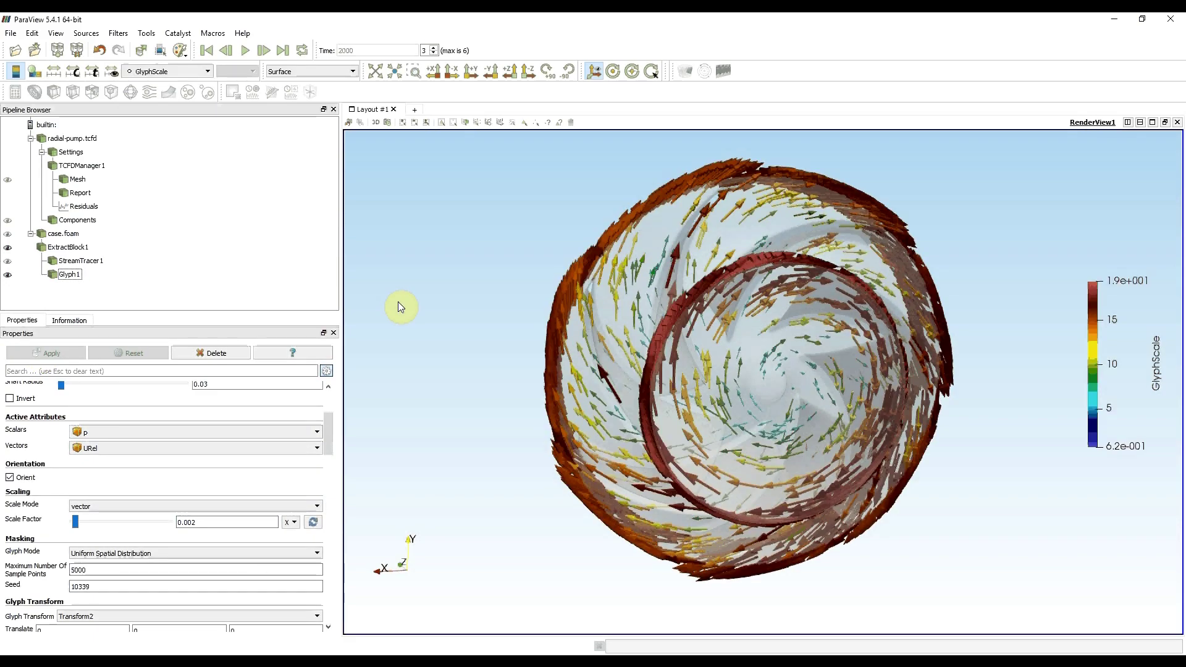
Colour the arrow glyphs by URel and view the pump face-on along an axis.
{"action": "left_click", "coordinate": [195, 73]}
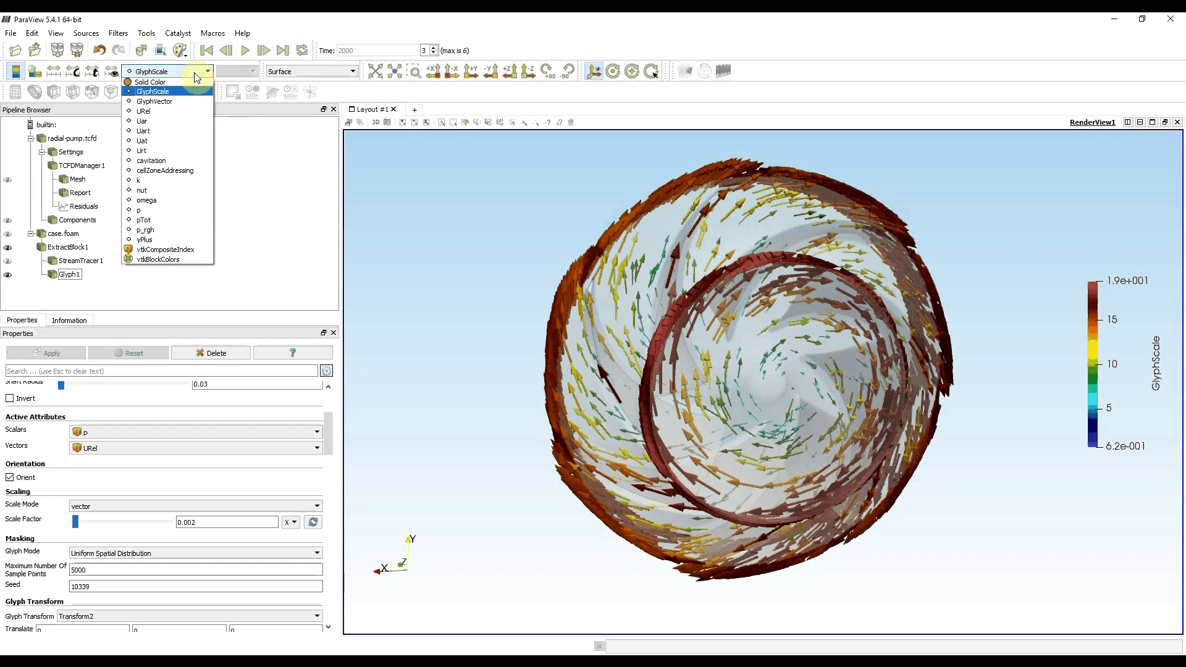
{"action": "left_click", "coordinate": [184, 110]}
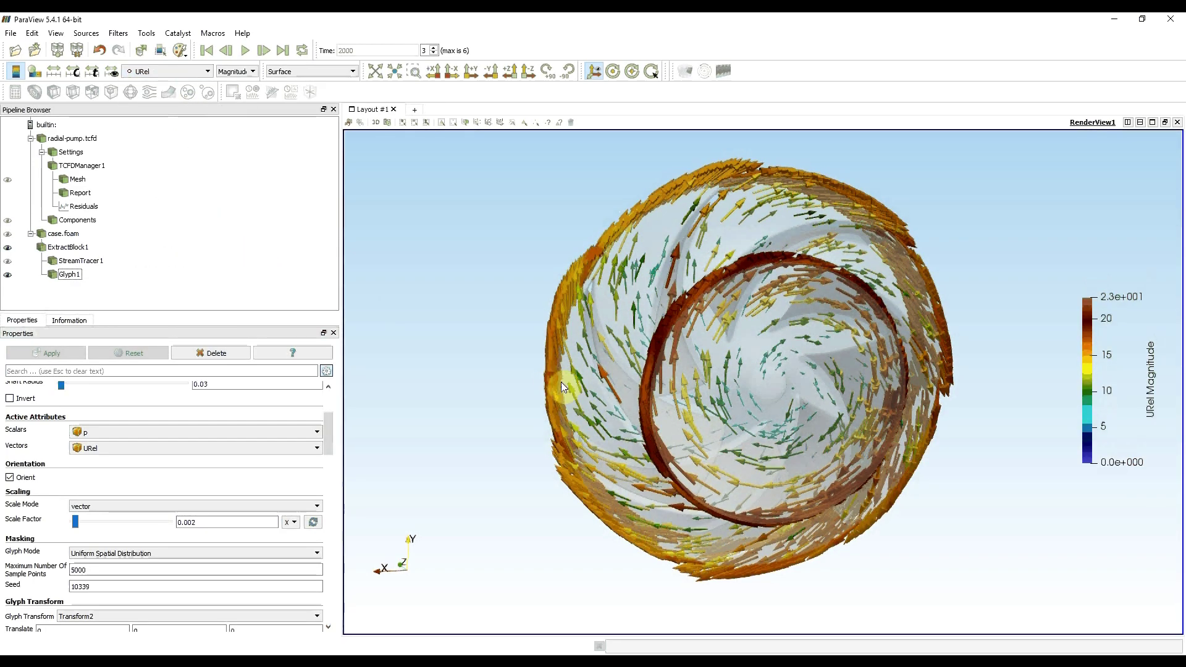
{"action": "left_click_drag", "start_coordinate": [562, 382], "coordinate": [593, 383]}
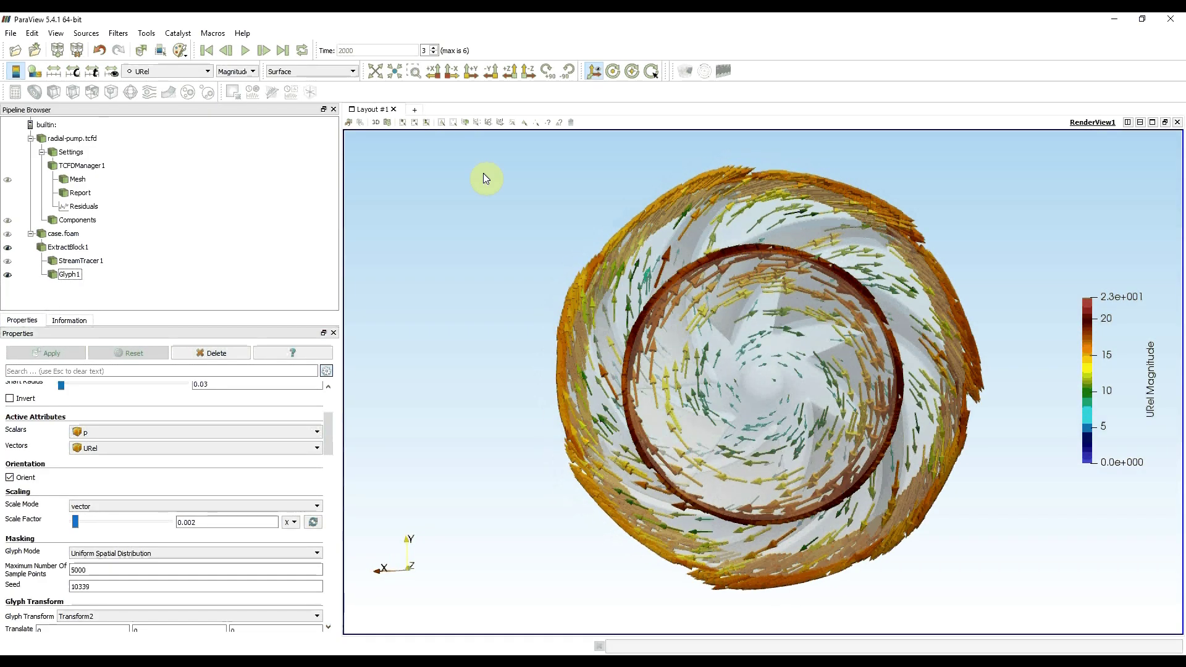
{"action": "left_click", "coordinate": [492, 73]}
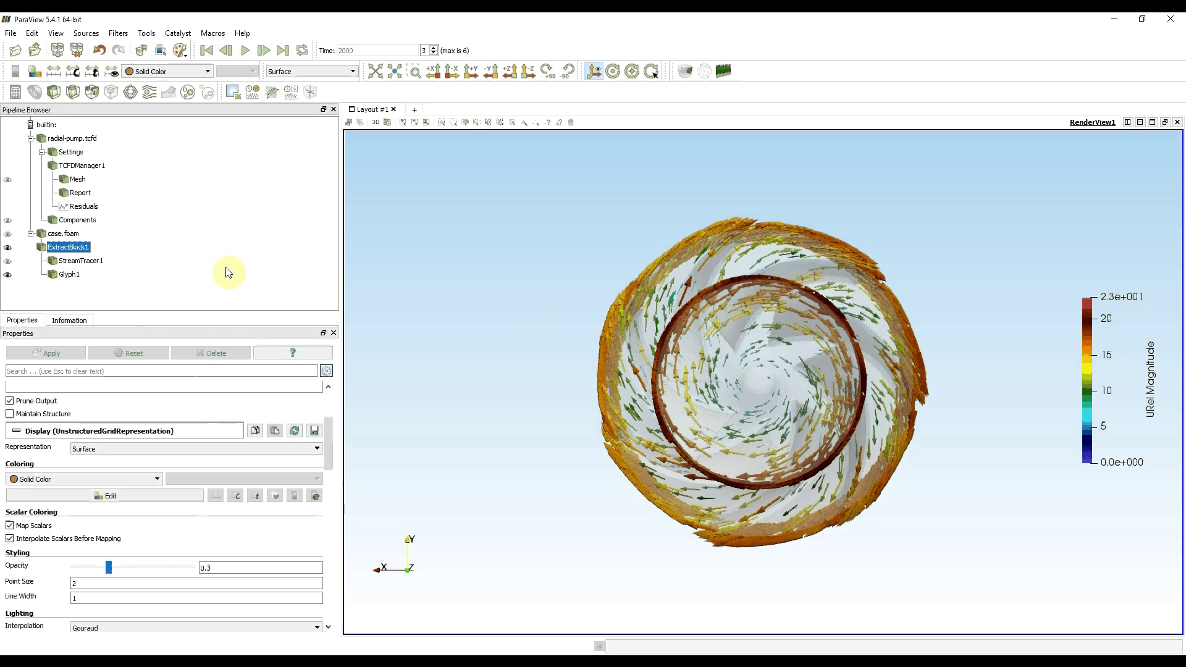
Hide the glyphs and add a MeridionalAverage filter to ExtractBlock1.
{"action": "left_click", "coordinate": [379, 353]}
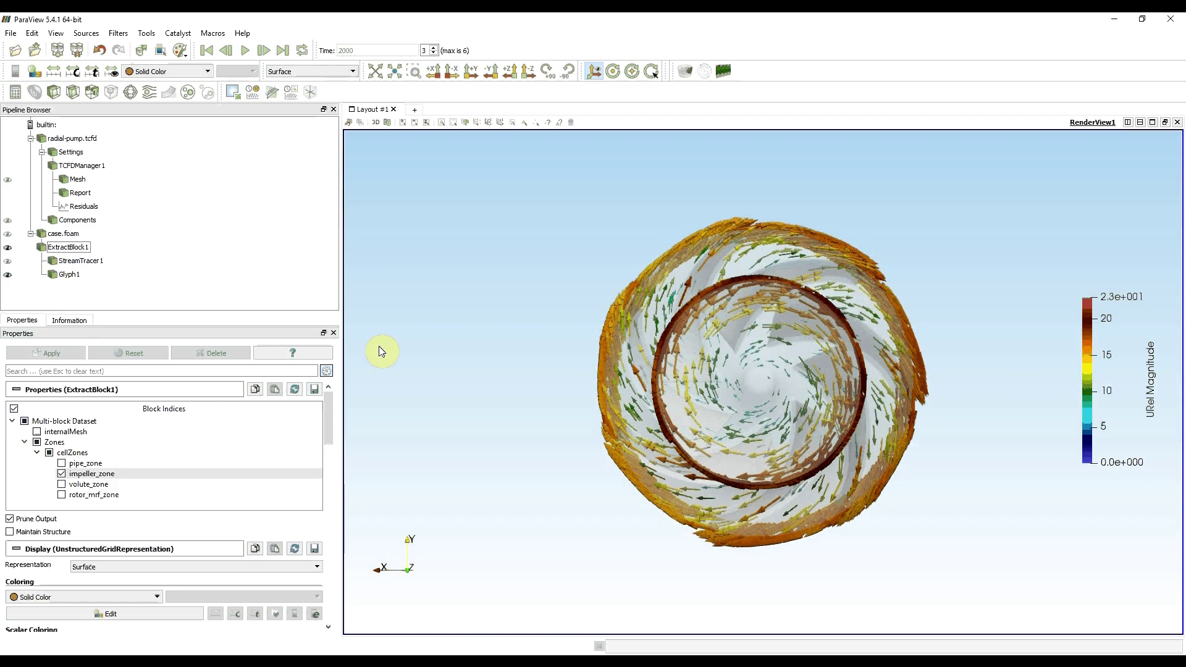
{"action": "left_click", "coordinate": [8, 275]}
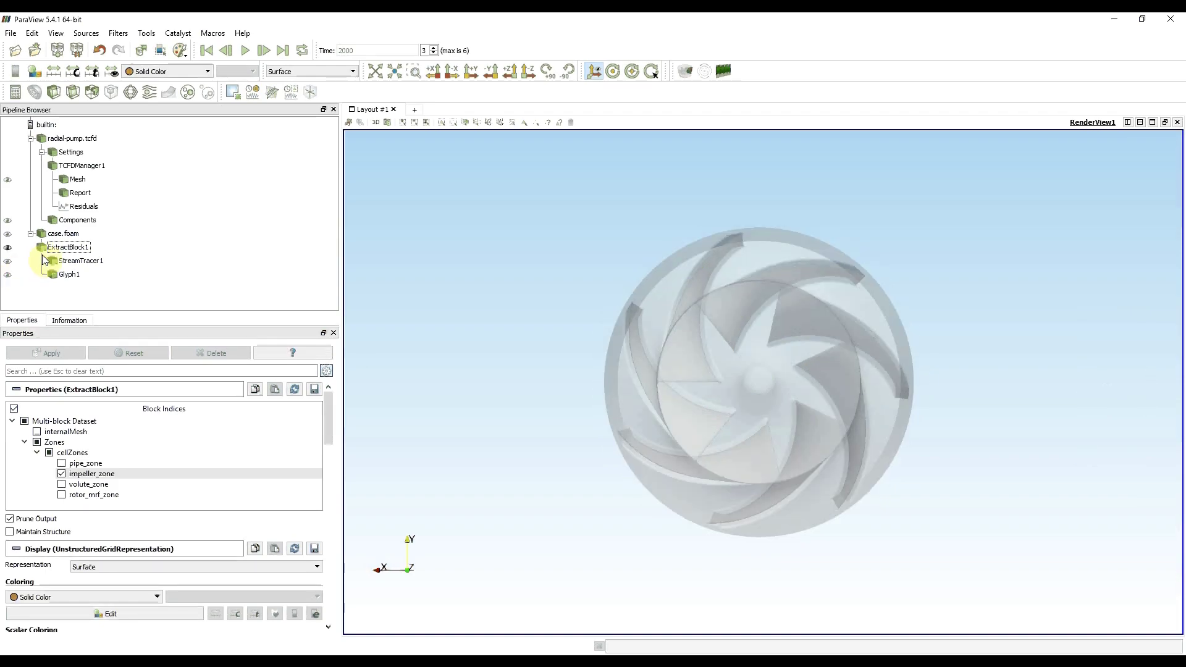
{"action": "left_click", "coordinate": [61, 248]}
{"action": "left_click", "coordinate": [306, 221]}
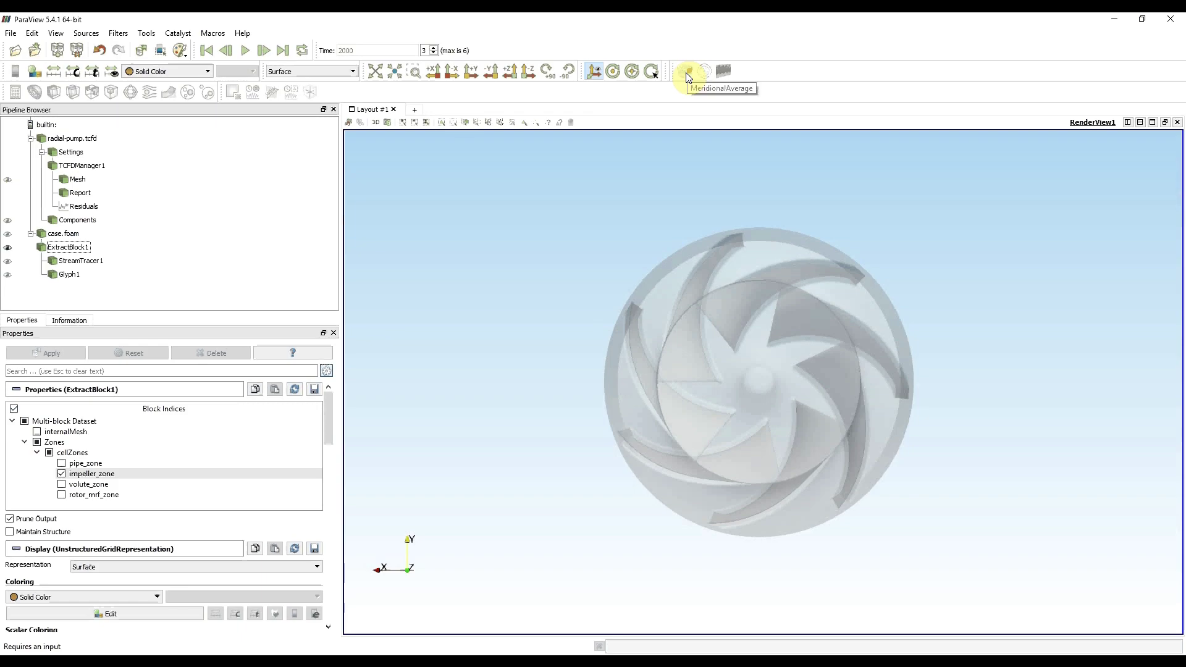
{"action": "left_click", "coordinate": [75, 248]}
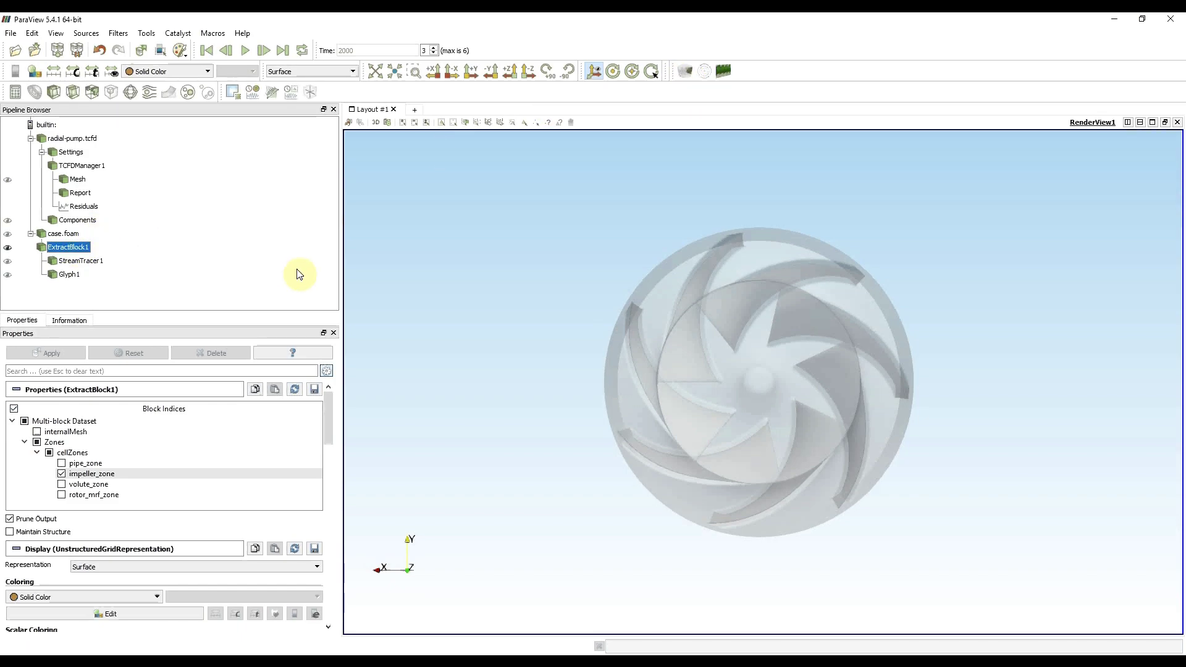
{"action": "left_click", "coordinate": [687, 74]}
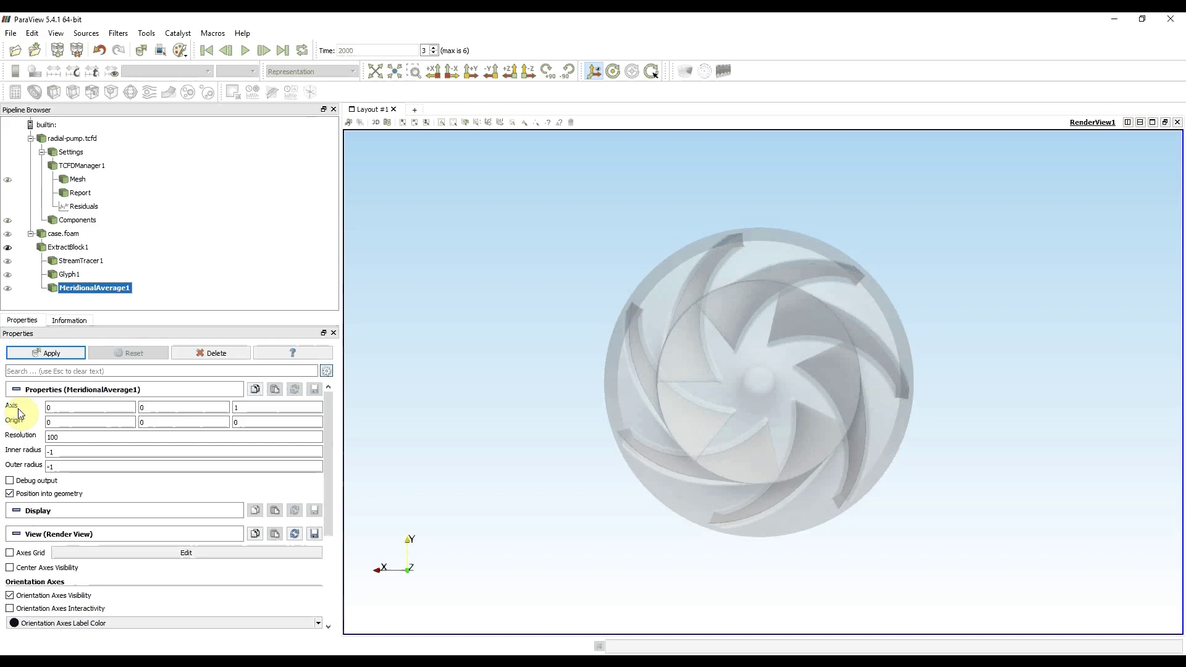
Apply the meridional average and view the section along -Y, rotated 90°.
{"action": "left_click", "coordinate": [32, 351]}
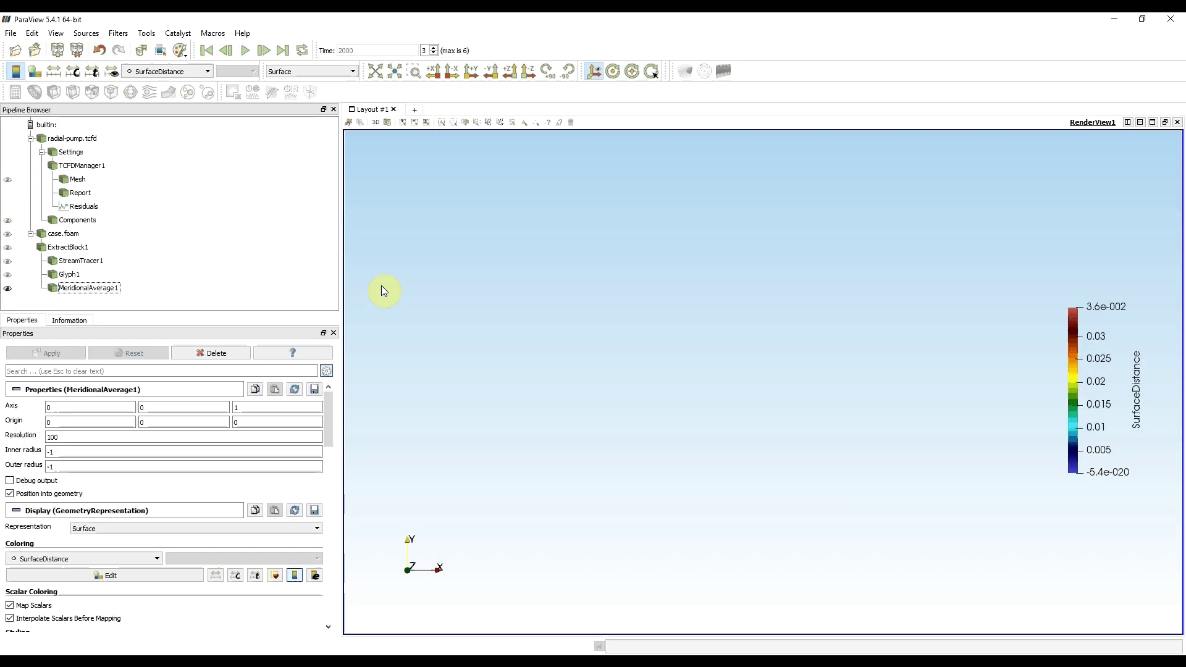
{"action": "left_click", "coordinate": [490, 72]}
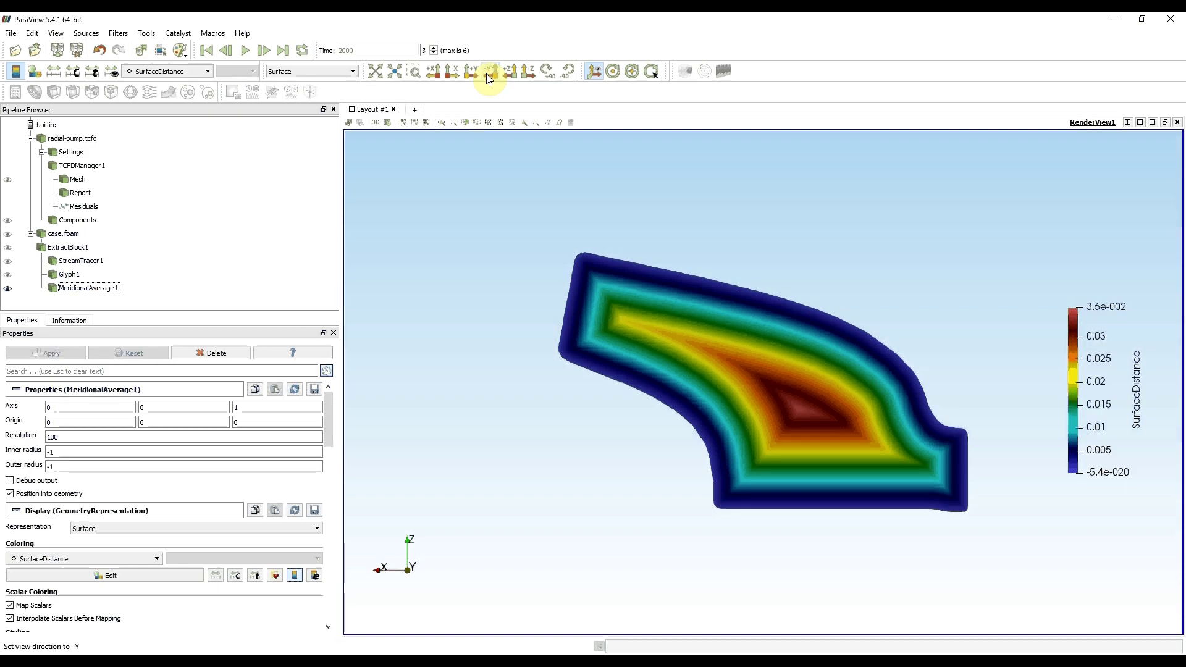
{"action": "left_click", "coordinate": [567, 72]}
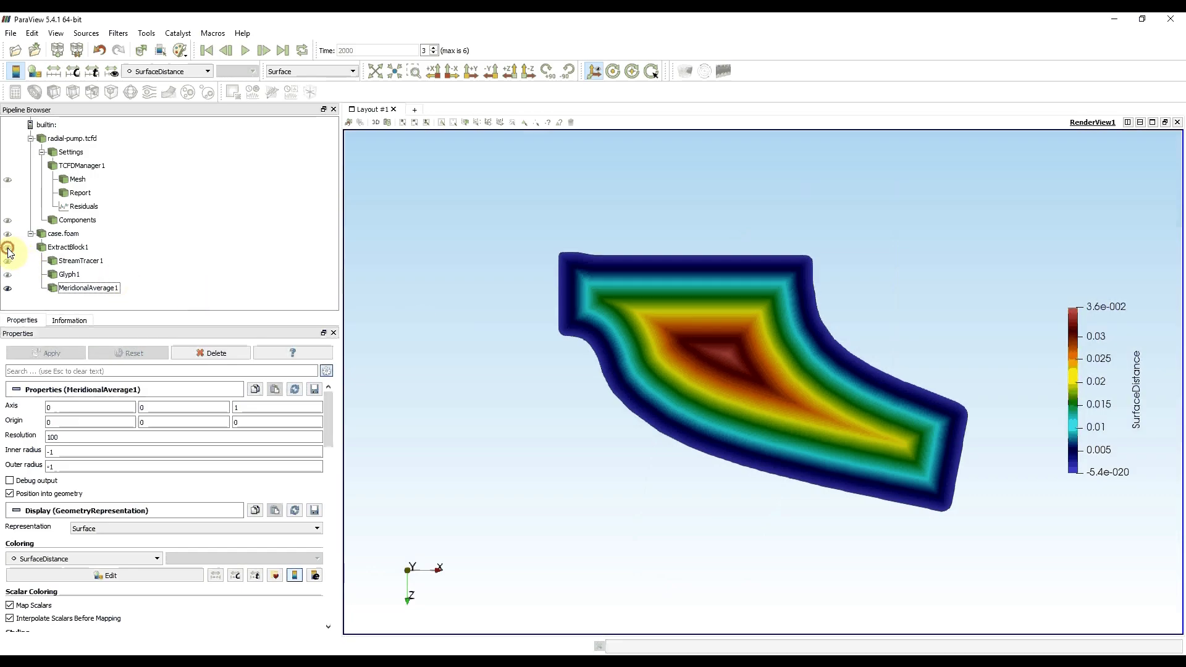
Show the translucent ExtractBlock1 impeller beside the SurfaceDistance-coloured section and frame both.
{"action": "left_click", "coordinate": [403, 317]}
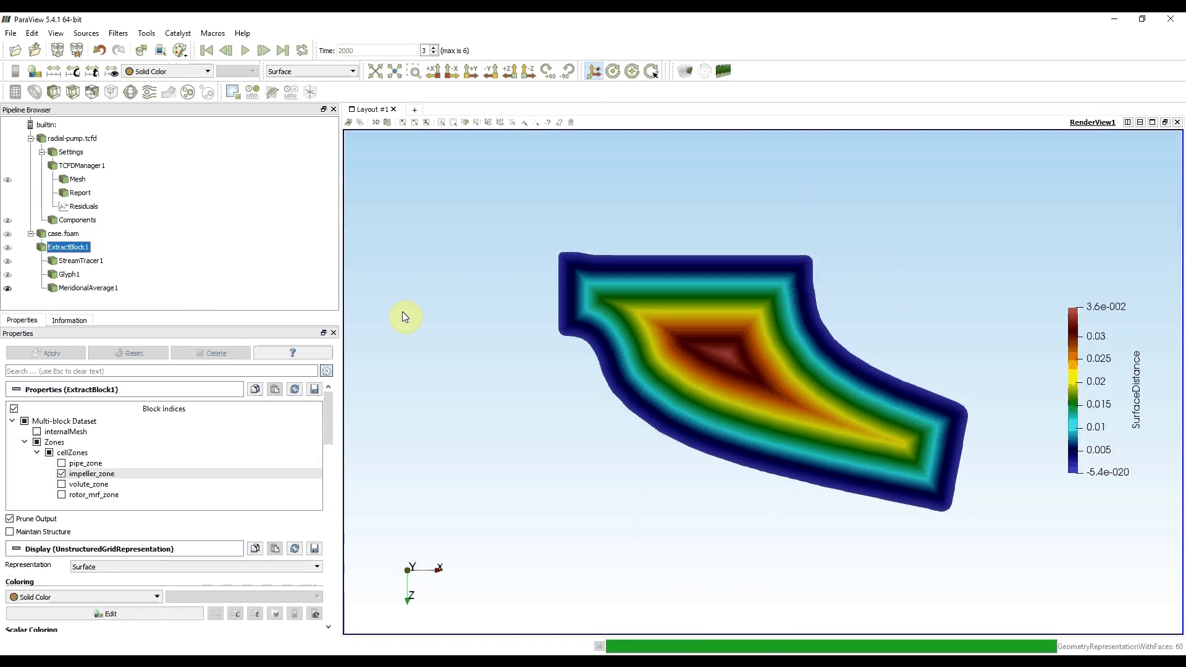
{"action": "right_click_drag", "start_coordinate": [498, 380], "coordinate": [478, 271]}
{"action": "left_click_drag", "start_coordinate": [478, 270], "coordinate": [549, 366]}
{"action": "middle_click_drag", "start_coordinate": [548, 362], "coordinate": [592, 350]}
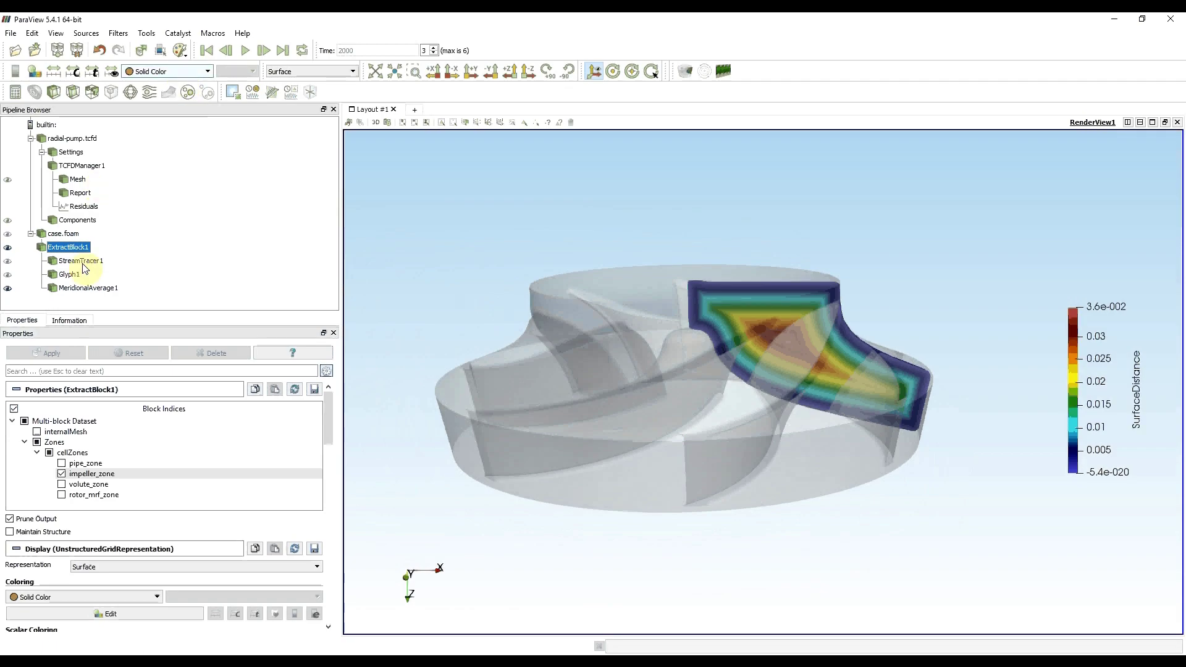
Colour MeridionalAverage1 by pressure p and tilt the view slightly.
{"action": "left_click", "coordinate": [87, 288]}
{"action": "left_click", "coordinate": [169, 72]}
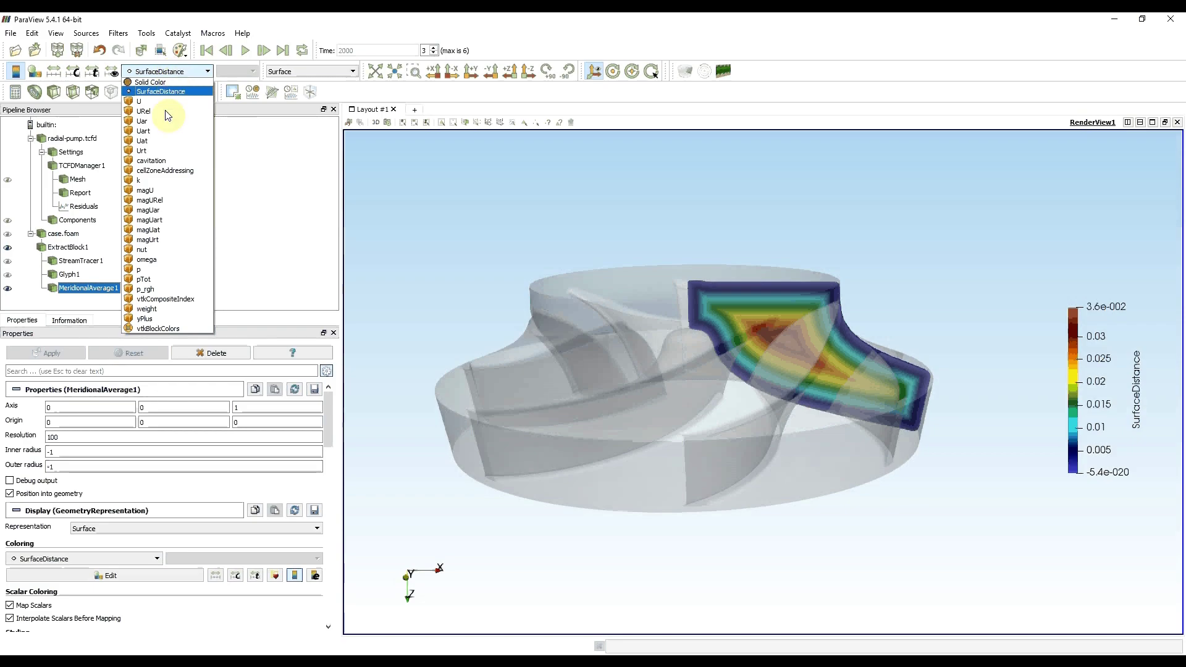
{"action": "key", "text": "Escape"}
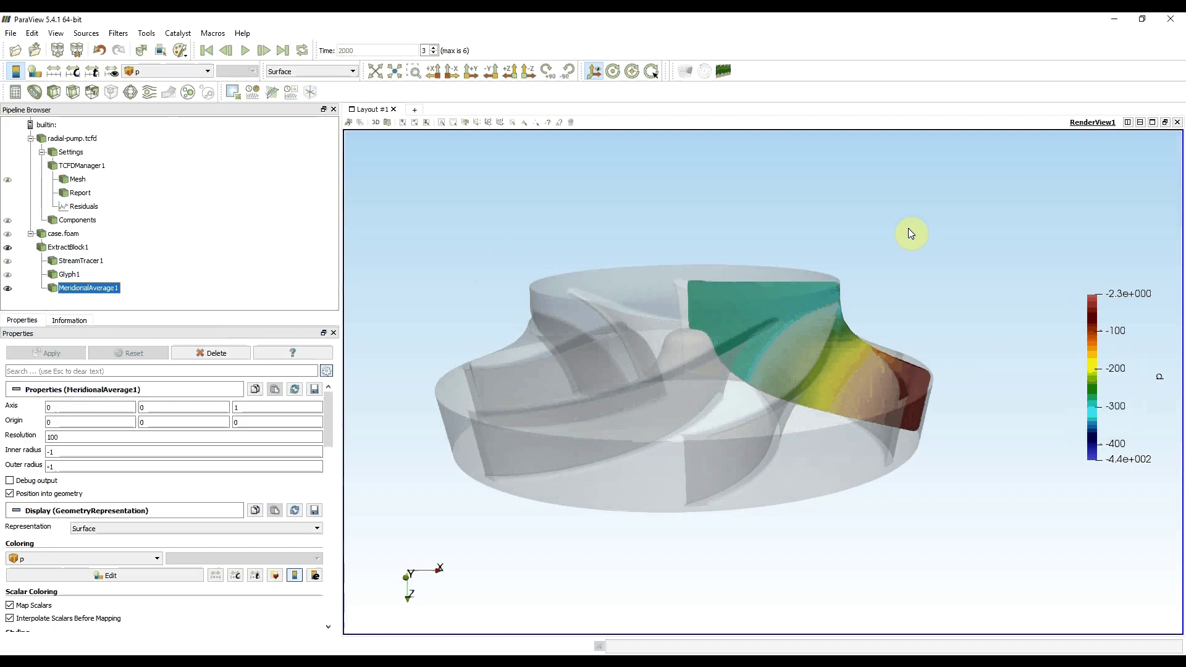
{"action": "left_click", "coordinate": [901, 248]}
{"action": "left_click_drag", "start_coordinate": [899, 246], "coordinate": [901, 236]}
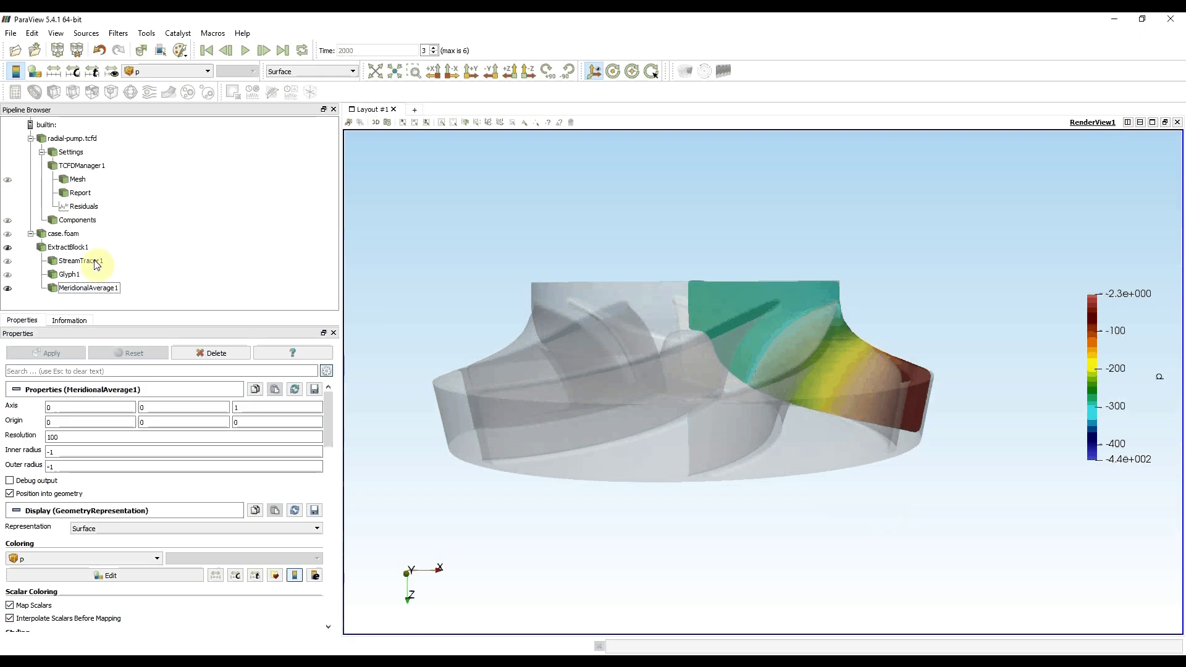
Hide MeridionalAverage1 and reload case.foam with the hub_wall and shroud_wall regions.
{"action": "left_click", "coordinate": [7, 289]}
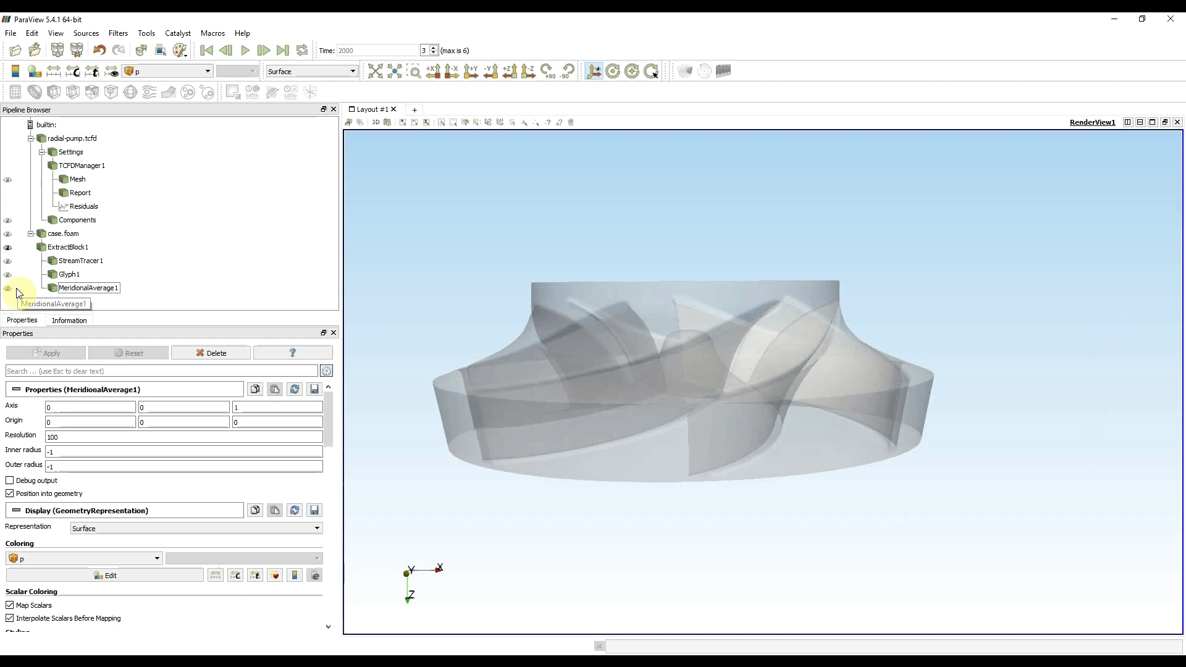
{"action": "left_click", "coordinate": [64, 235]}
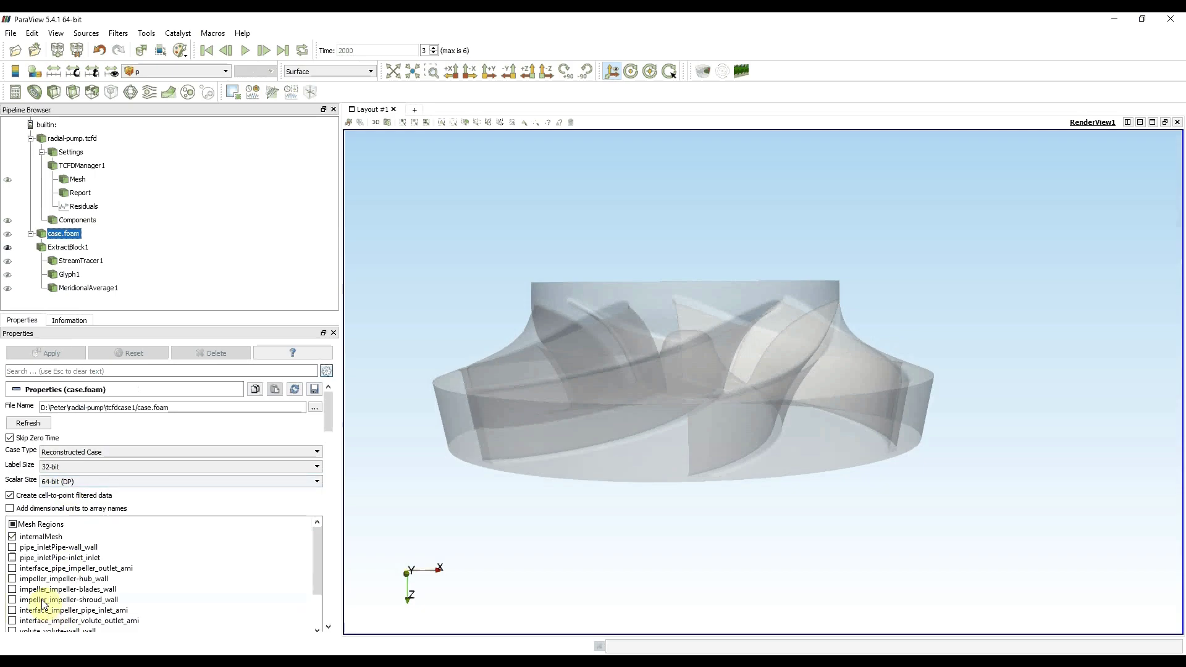
{"action": "left_click", "coordinate": [12, 579]}
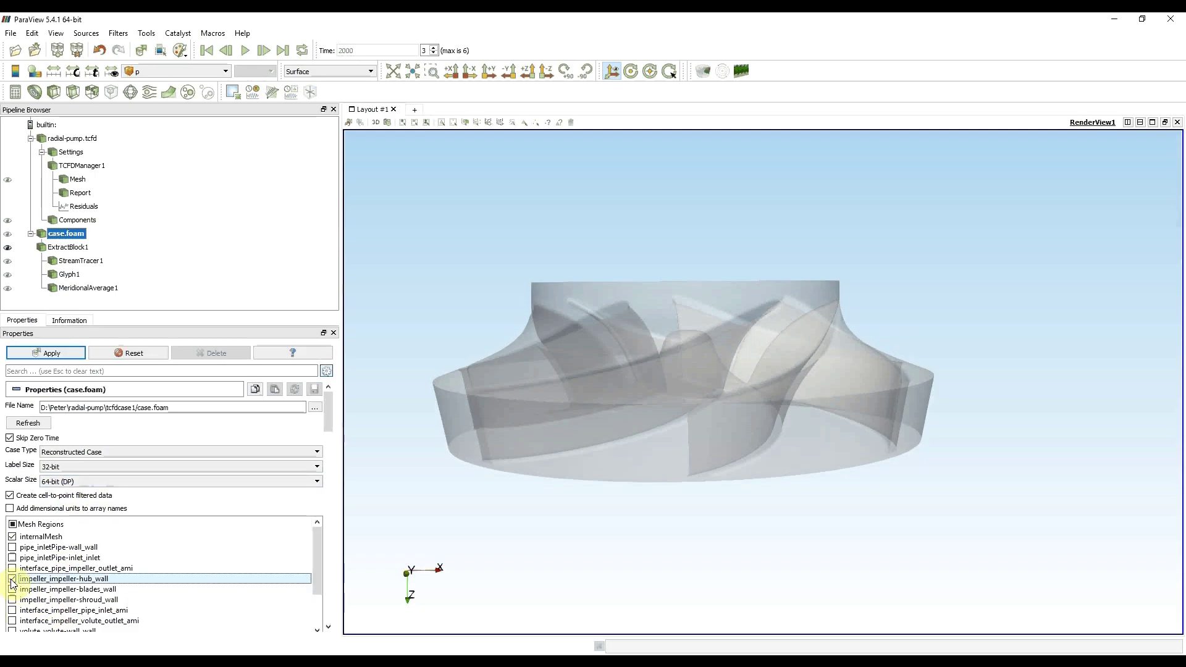
{"action": "left_click", "coordinate": [12, 600]}
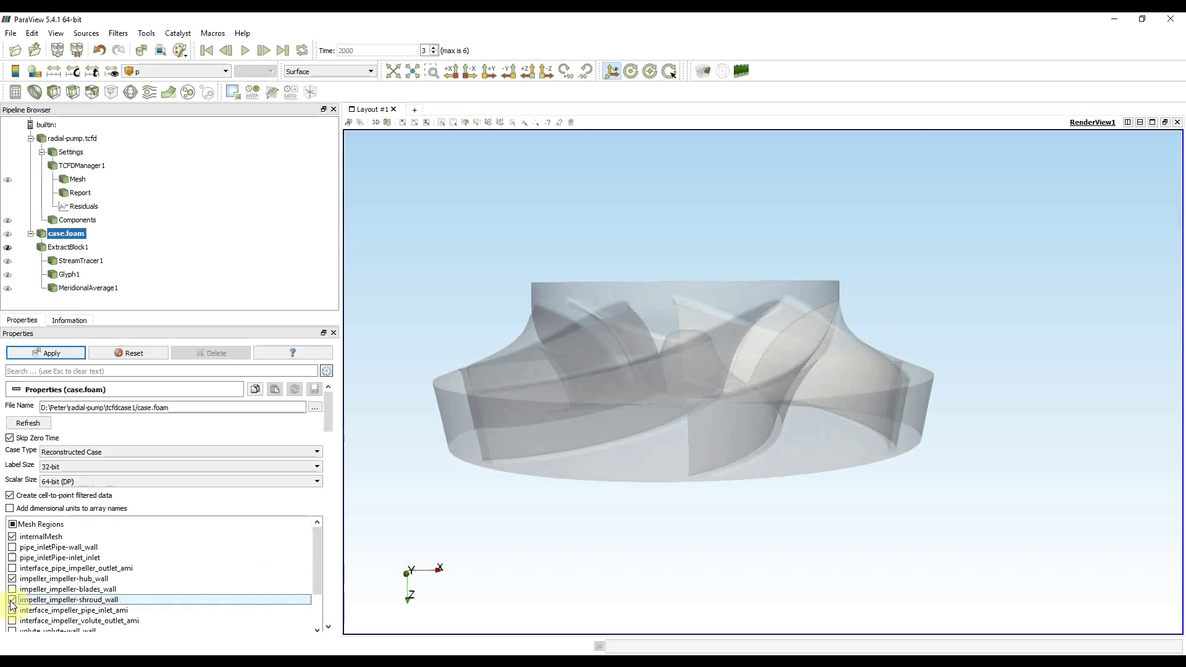
{"action": "left_click", "coordinate": [48, 357]}
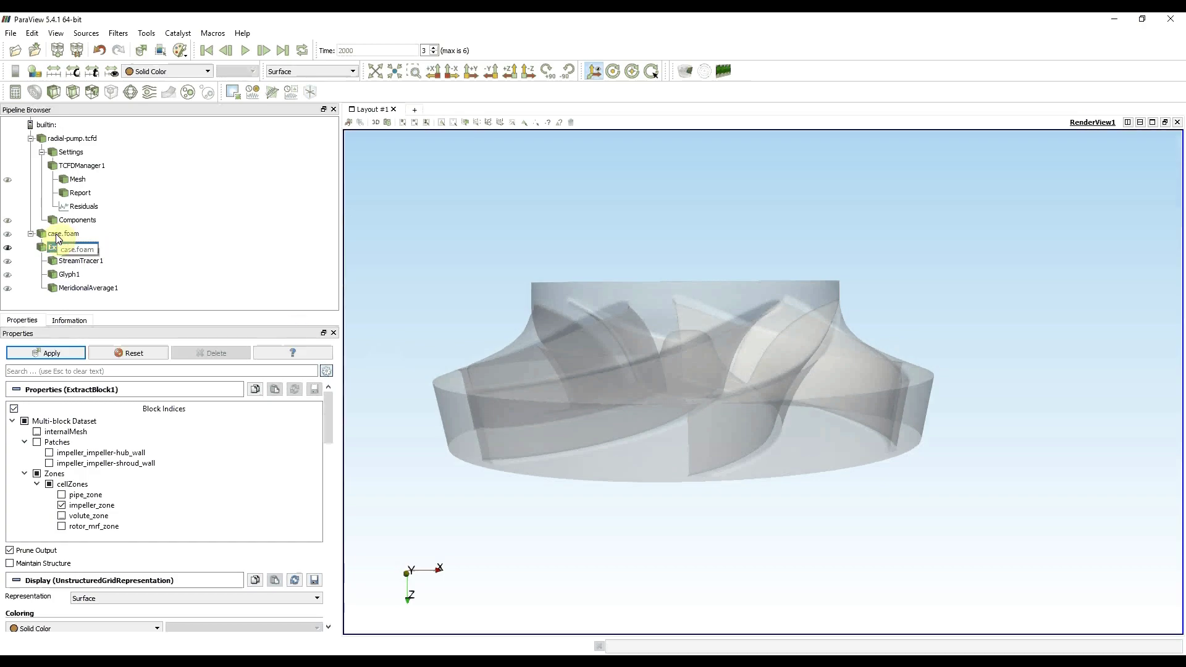
Add the hub and shroud wall patches to ExtractBlock1 and apply.
{"action": "left_click", "coordinate": [50, 463]}
{"action": "left_click", "coordinate": [49, 453]}
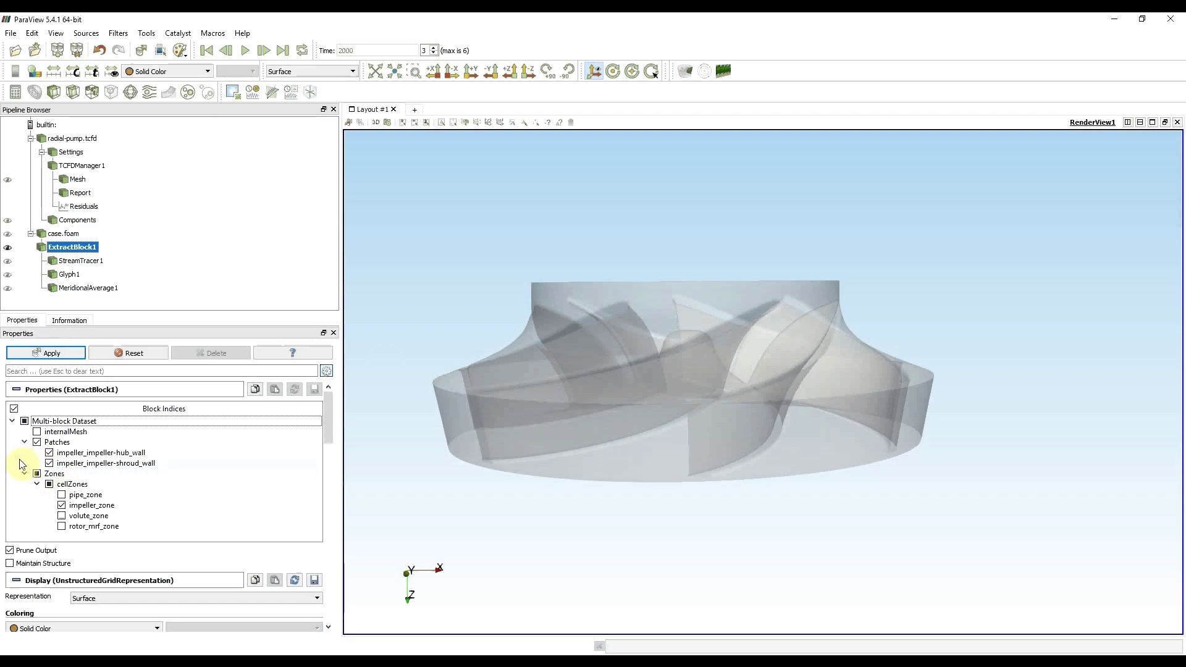
{"action": "left_click", "coordinate": [31, 353]}
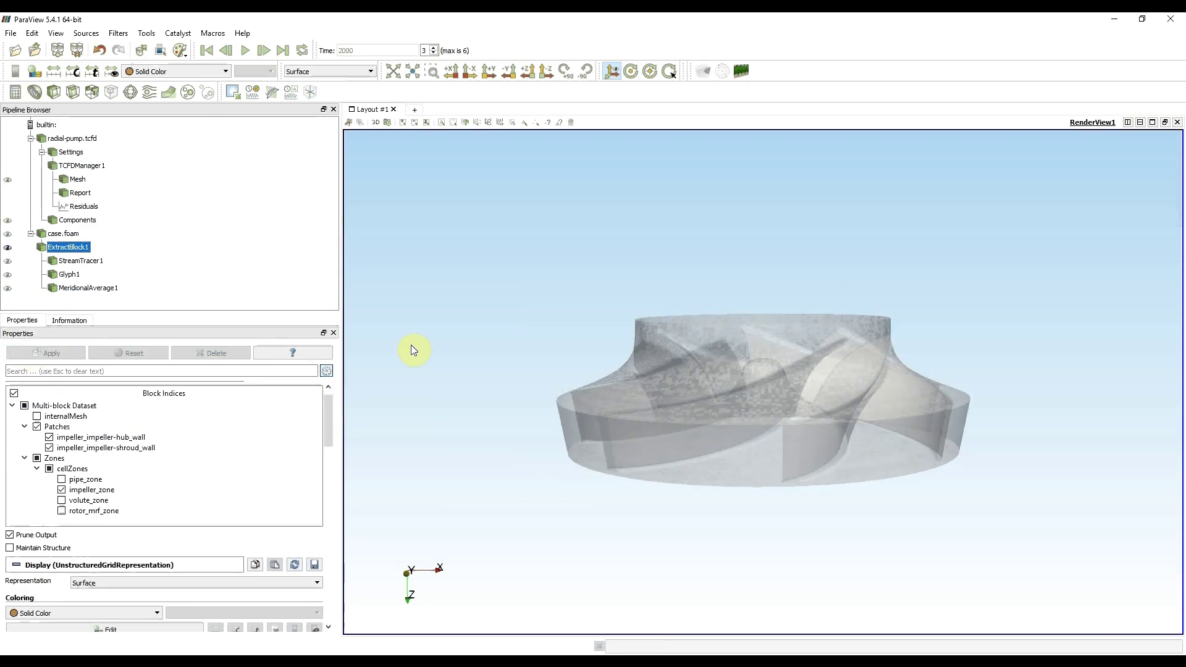
Apply a TurboUnwrap filter with impeller_zone as mesh, hub_wall as hub and shroud_wall as shroud.
{"action": "left_click", "coordinate": [744, 72]}
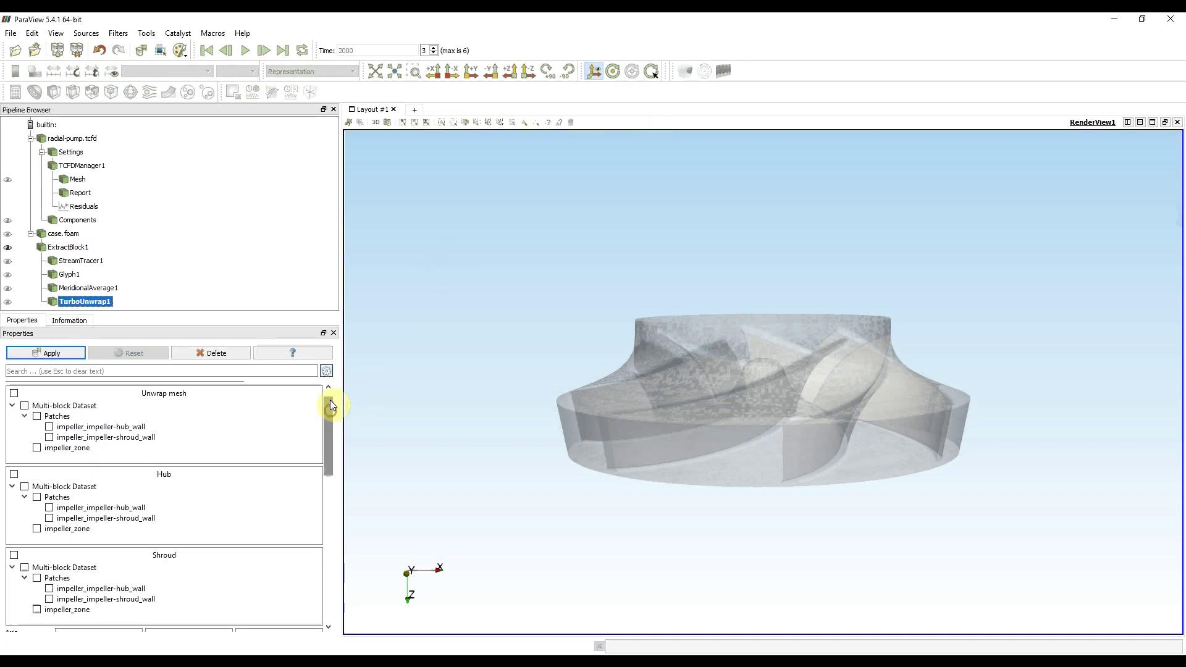
{"action": "scroll", "coordinate": [330, 399], "scroll_direction": "up", "scroll_amount": 1}
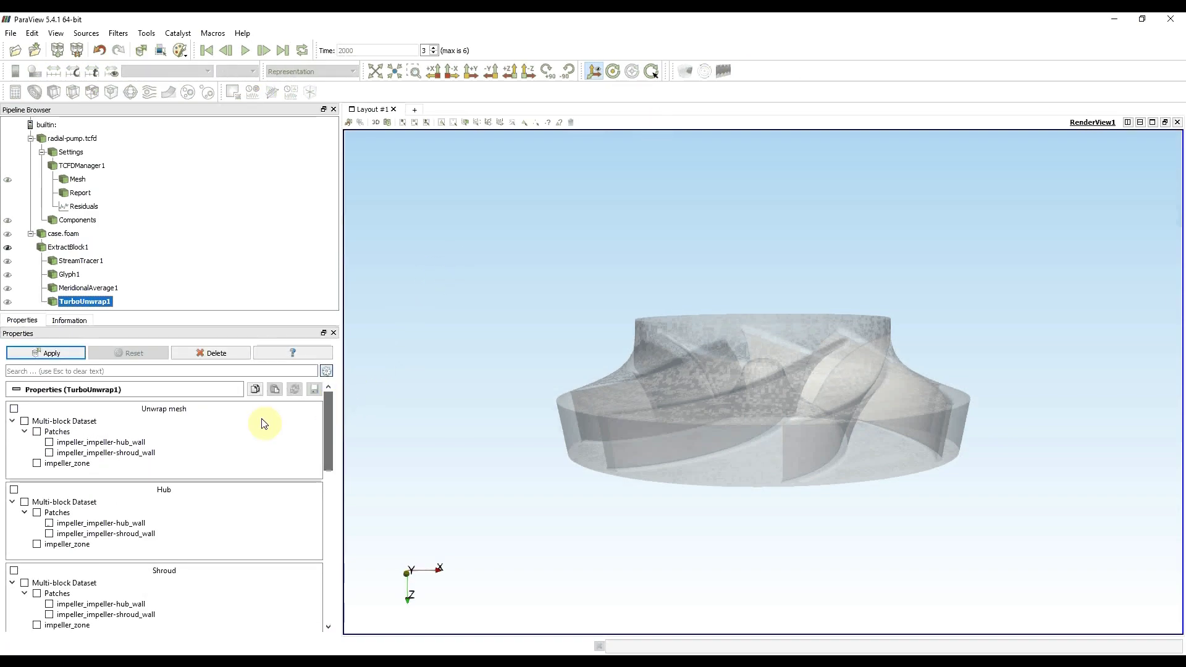
{"action": "left_click", "coordinate": [37, 464]}
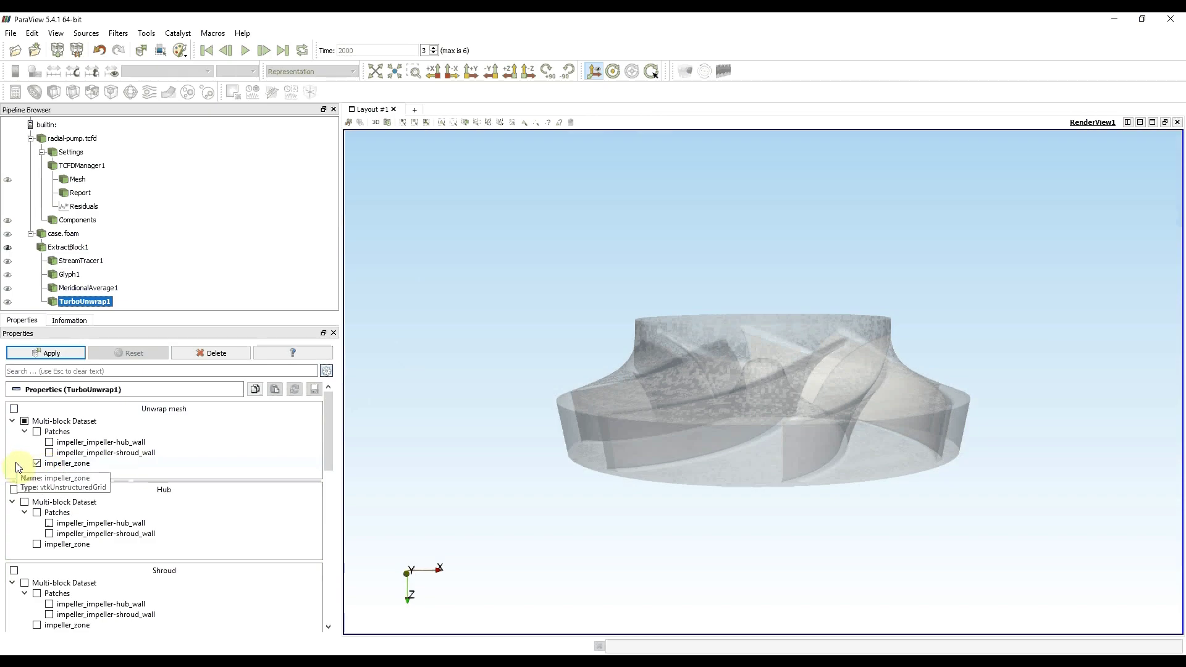
{"action": "scroll", "coordinate": [17, 522], "scroll_direction": "down", "scroll_amount": 1}
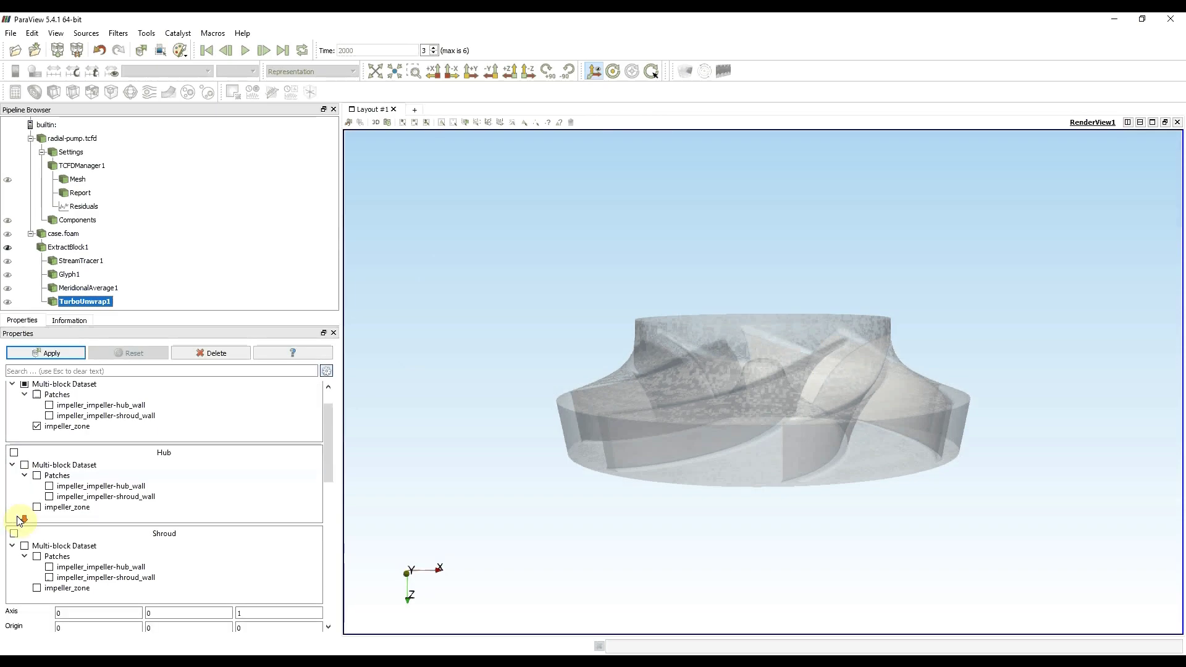
{"action": "left_click", "coordinate": [49, 486]}
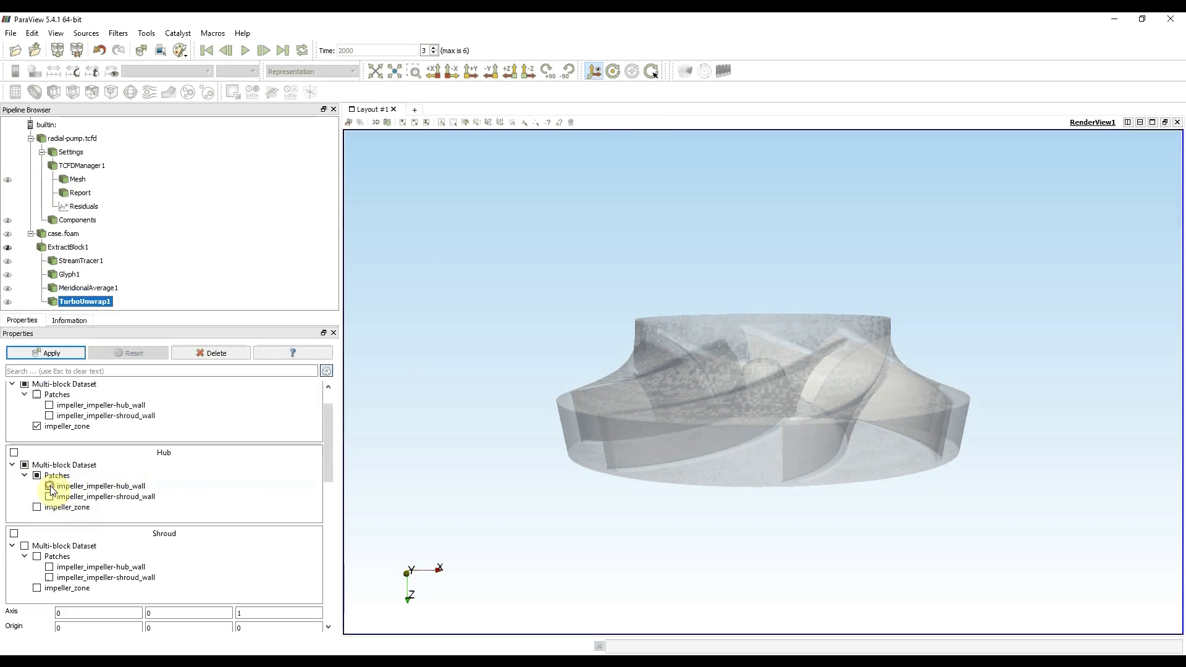
{"action": "left_click", "coordinate": [49, 577]}
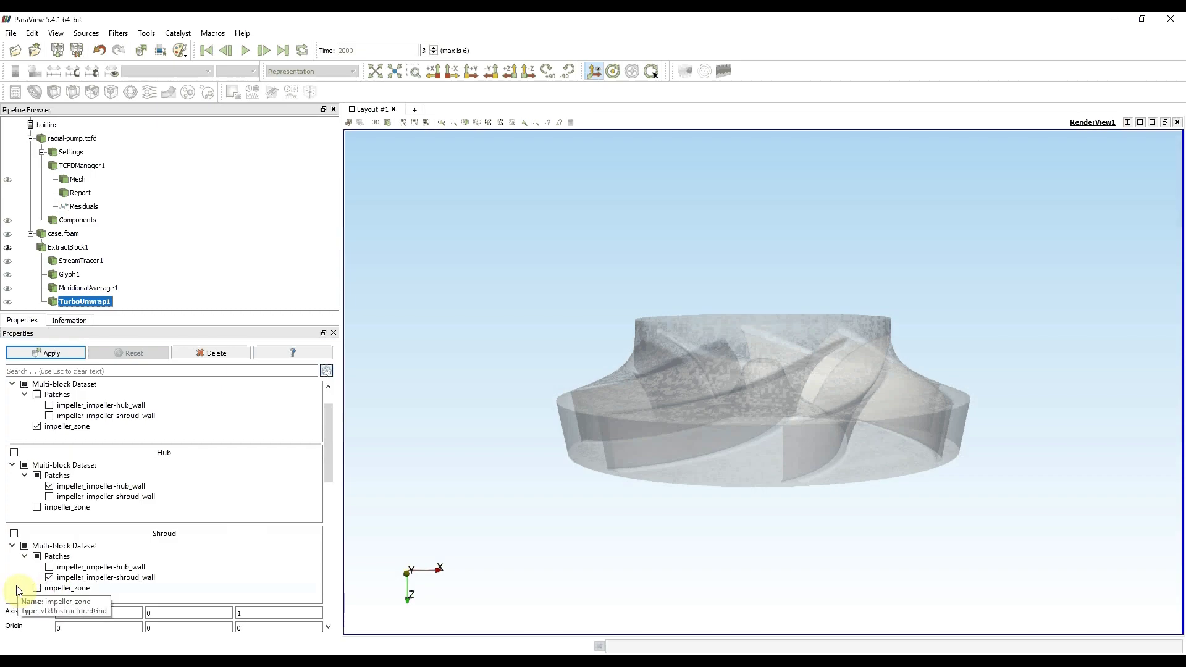
{"action": "left_click", "coordinate": [60, 358]}
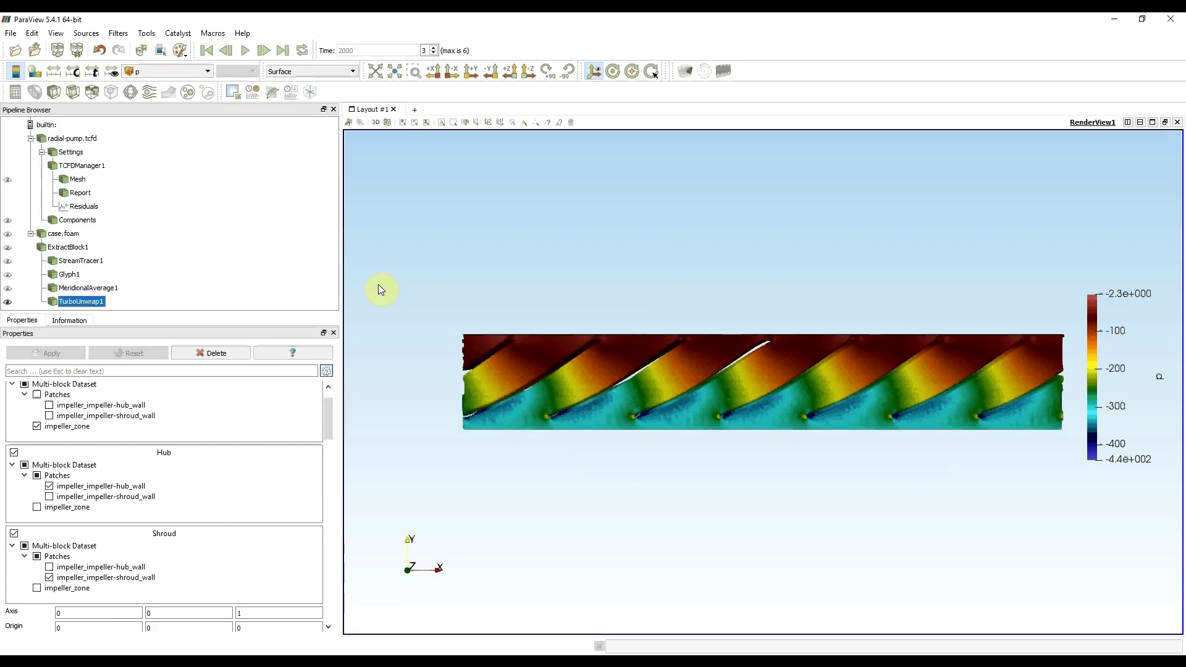
Slice the unwrapped blade row with a Z-normal plane at origin (0, 0.5, 0.5).
{"action": "left_click", "coordinate": [72, 92]}
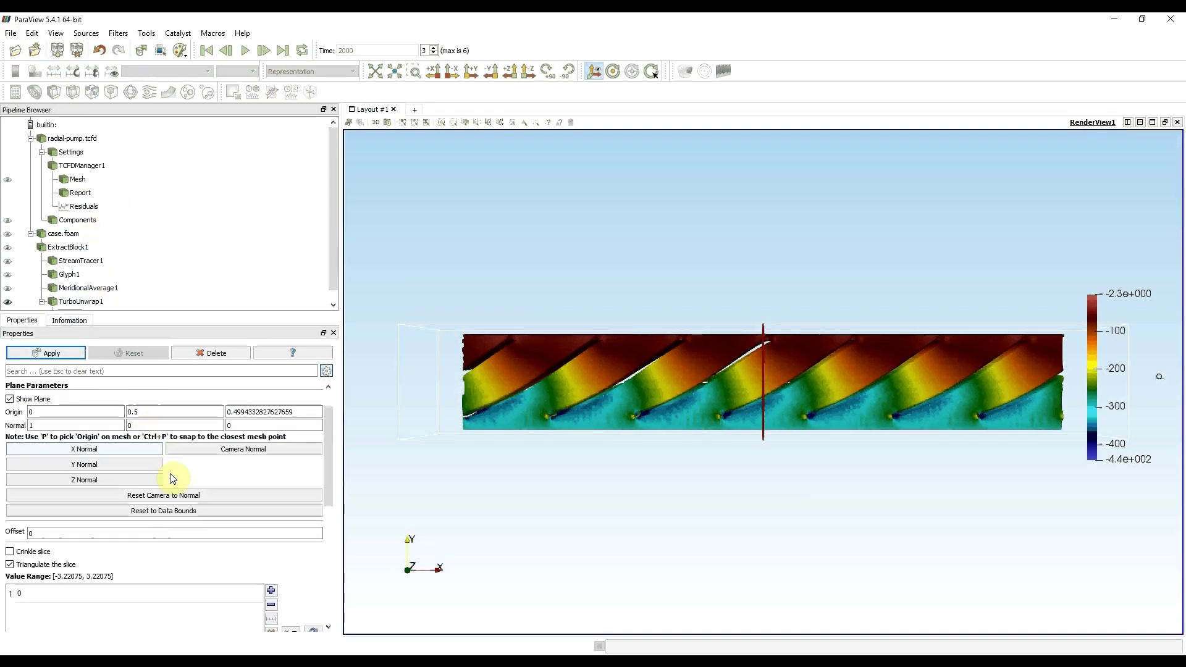
{"action": "left_click", "coordinate": [124, 480]}
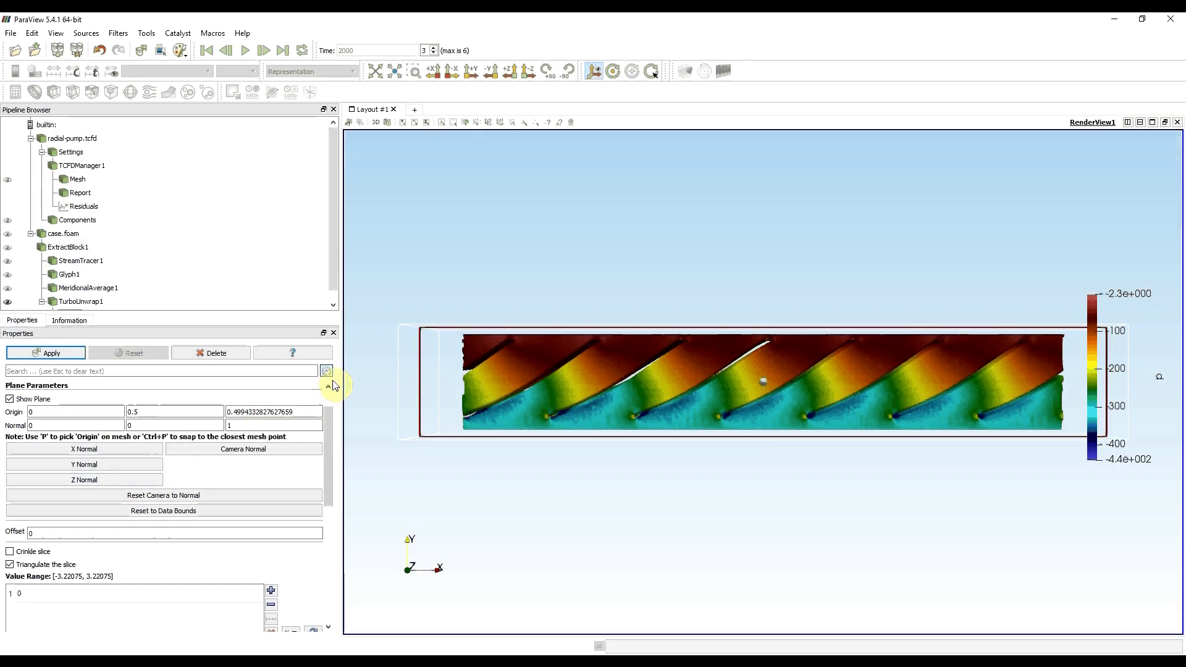
{"action": "double_click", "coordinate": [305, 410]}
{"action": "type", "text": "0.5"}
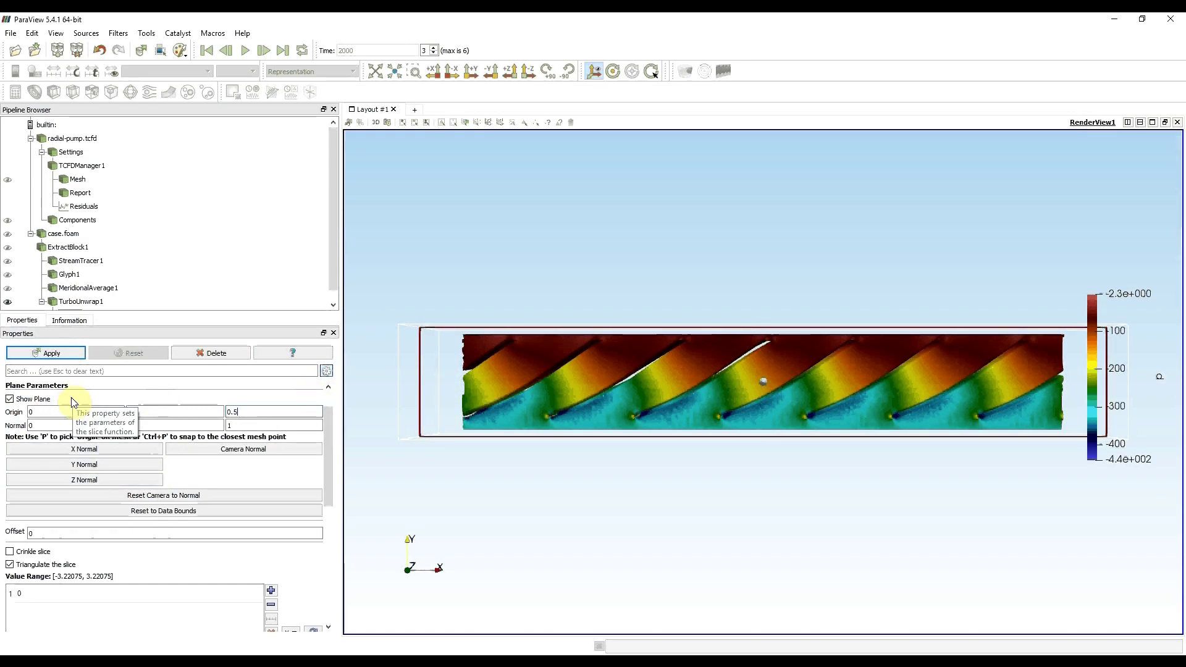
{"action": "left_click", "coordinate": [54, 354]}
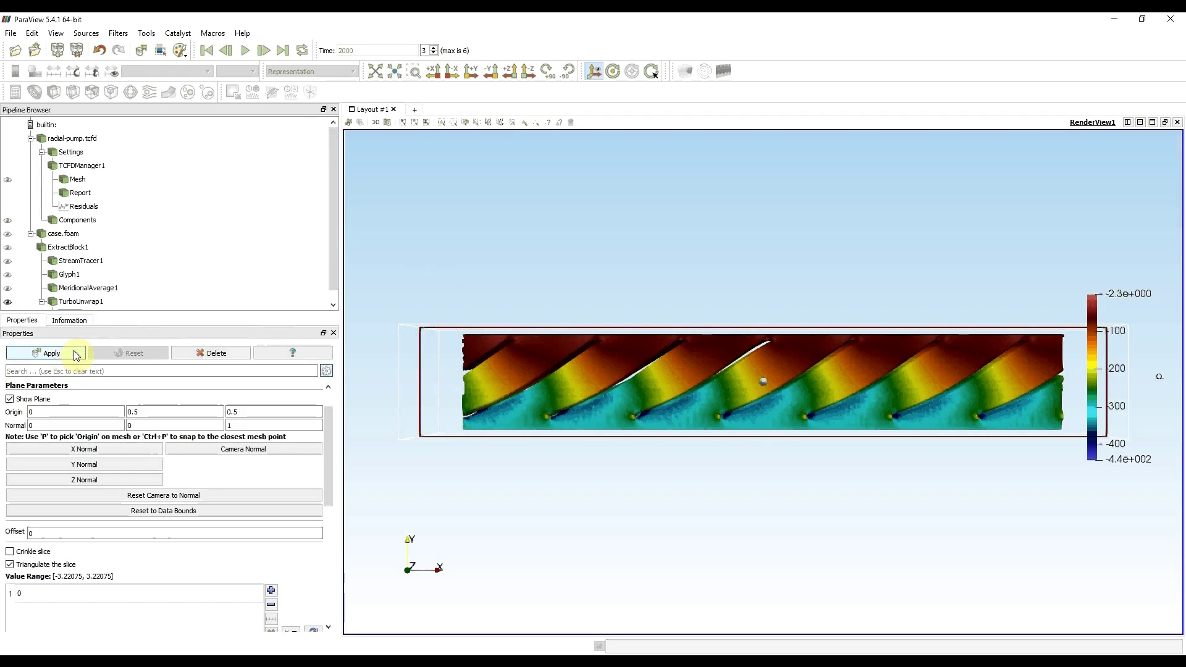
{"action": "left_click", "coordinate": [52, 353]}
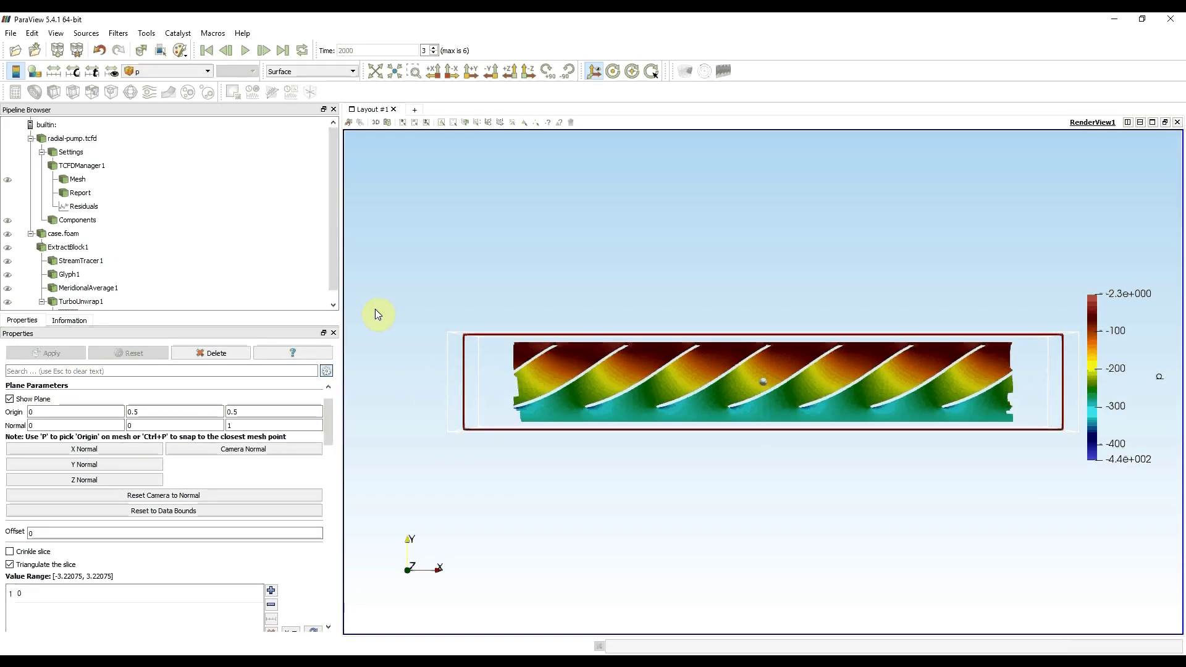
Change Slice1's origin z to 0.1 and apply the slice.
{"action": "left_click_drag", "start_coordinate": [375, 310], "coordinate": [435, 351]}
{"action": "left_click", "coordinate": [257, 409]}
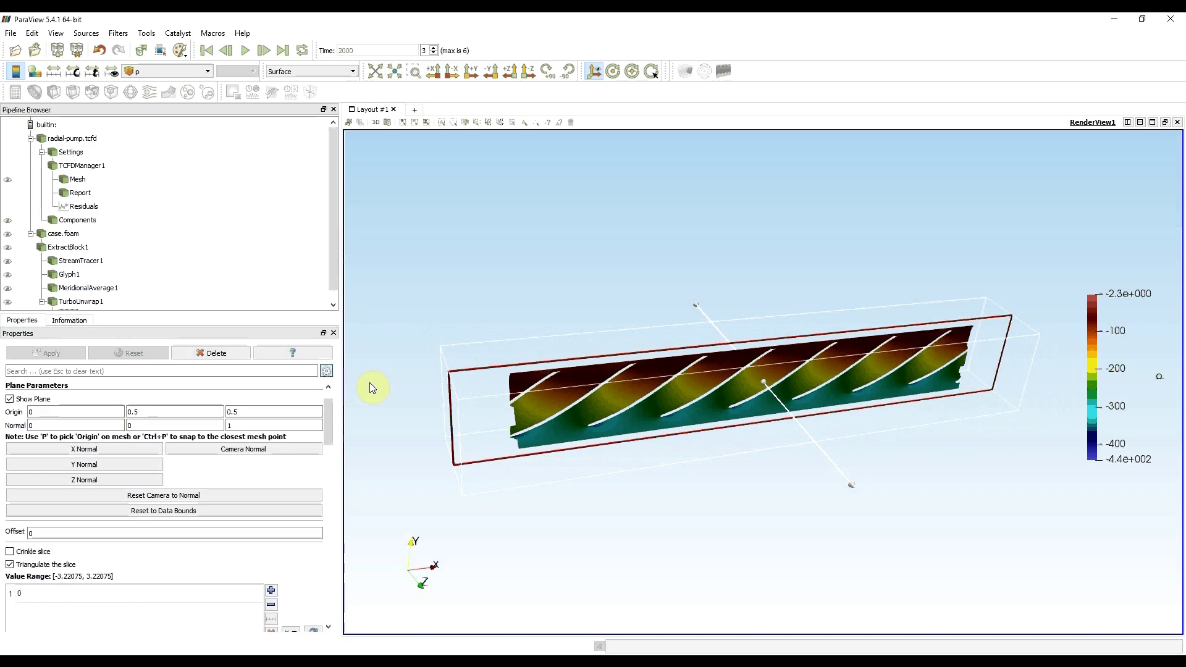
{"action": "left_click_drag", "start_coordinate": [233, 412], "coordinate": [277, 411]}
{"action": "type", "text": "1"}
{"action": "key", "text": "Return"}
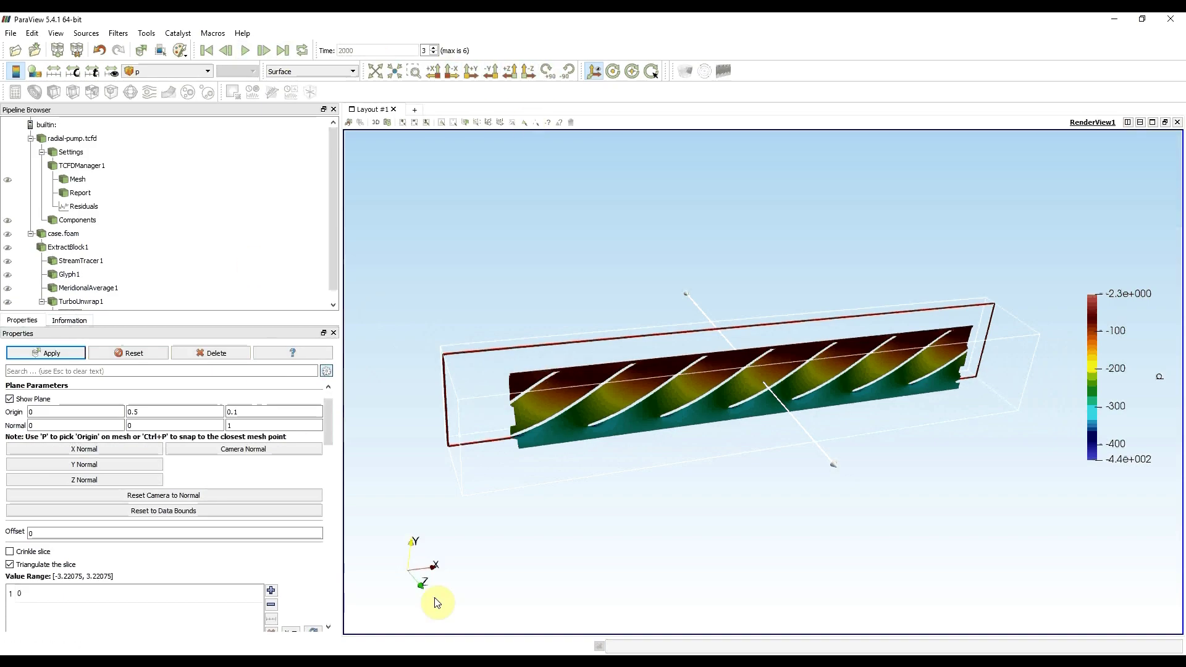
{"action": "left_click", "coordinate": [58, 350]}
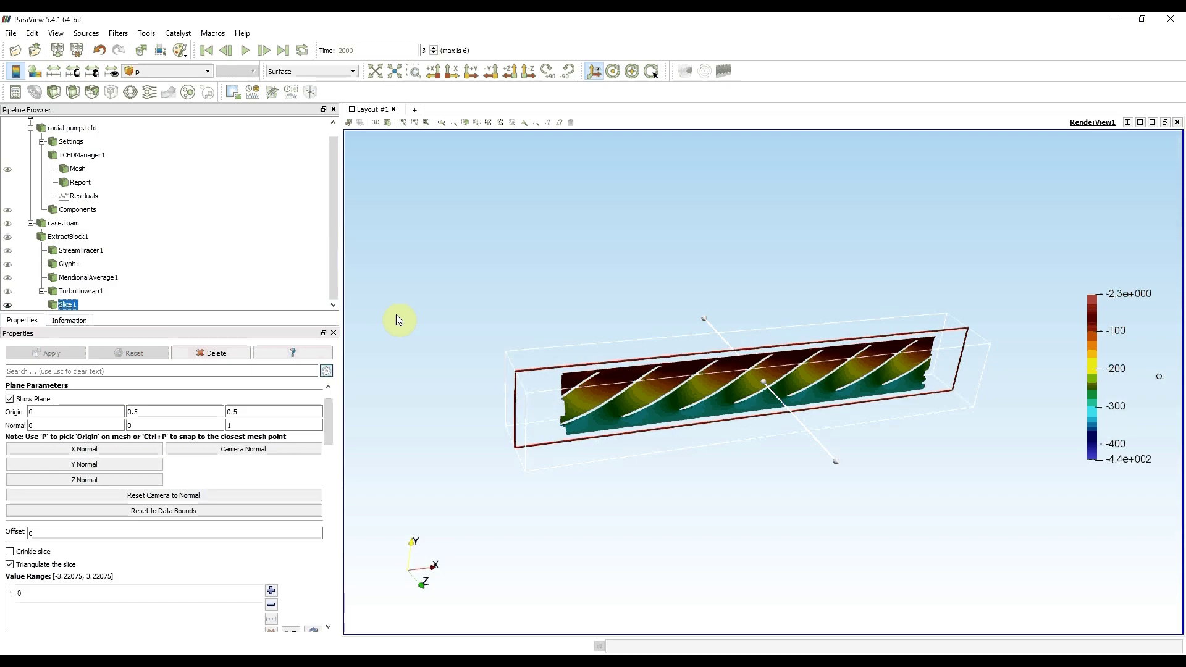
Hide Slice1 and apply a Cell Data to Point Data filter to TurboUnwrap1.
{"action": "left_click", "coordinate": [8, 305]}
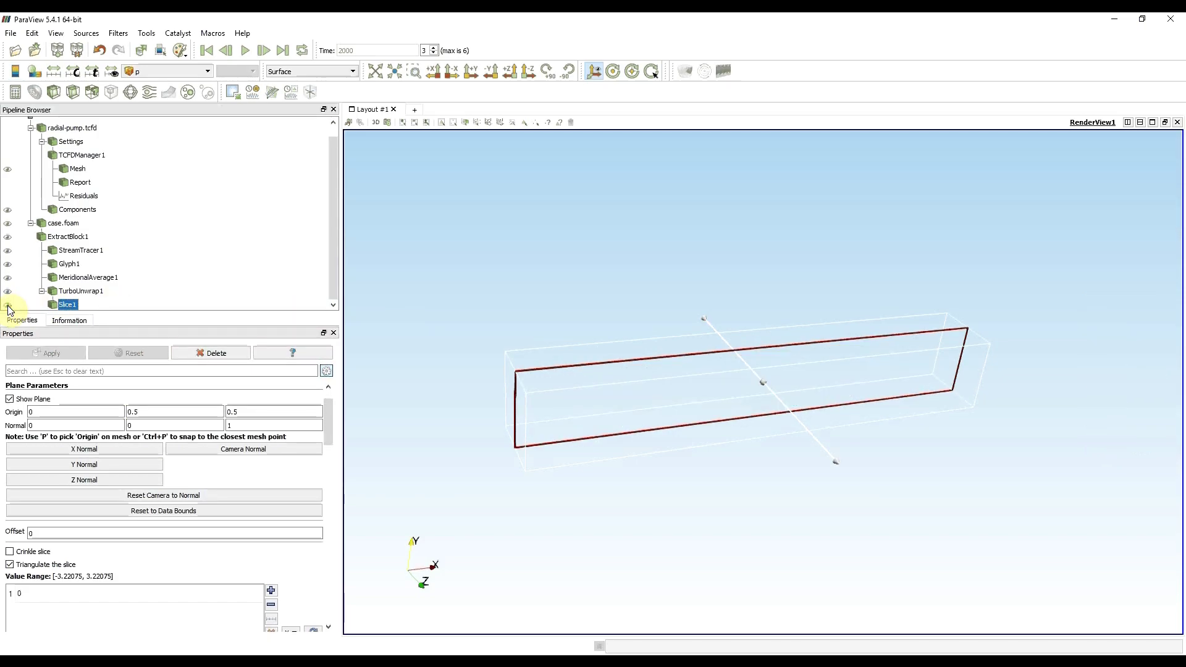
{"action": "left_click", "coordinate": [71, 294]}
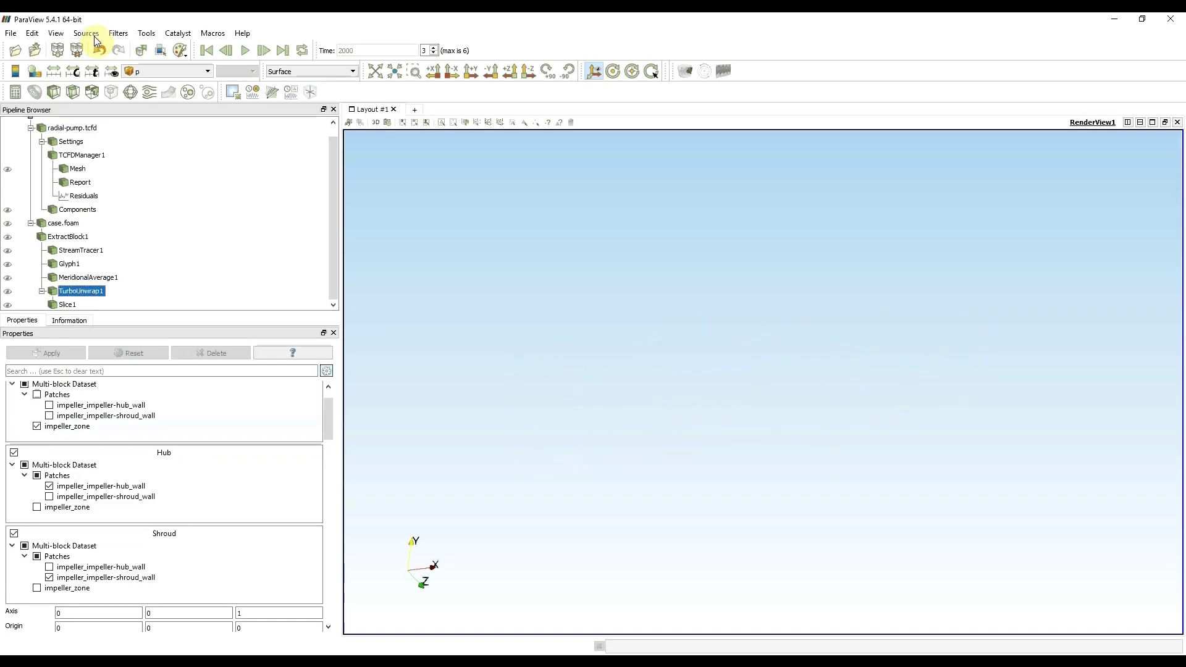
{"action": "left_click", "coordinate": [116, 34]}
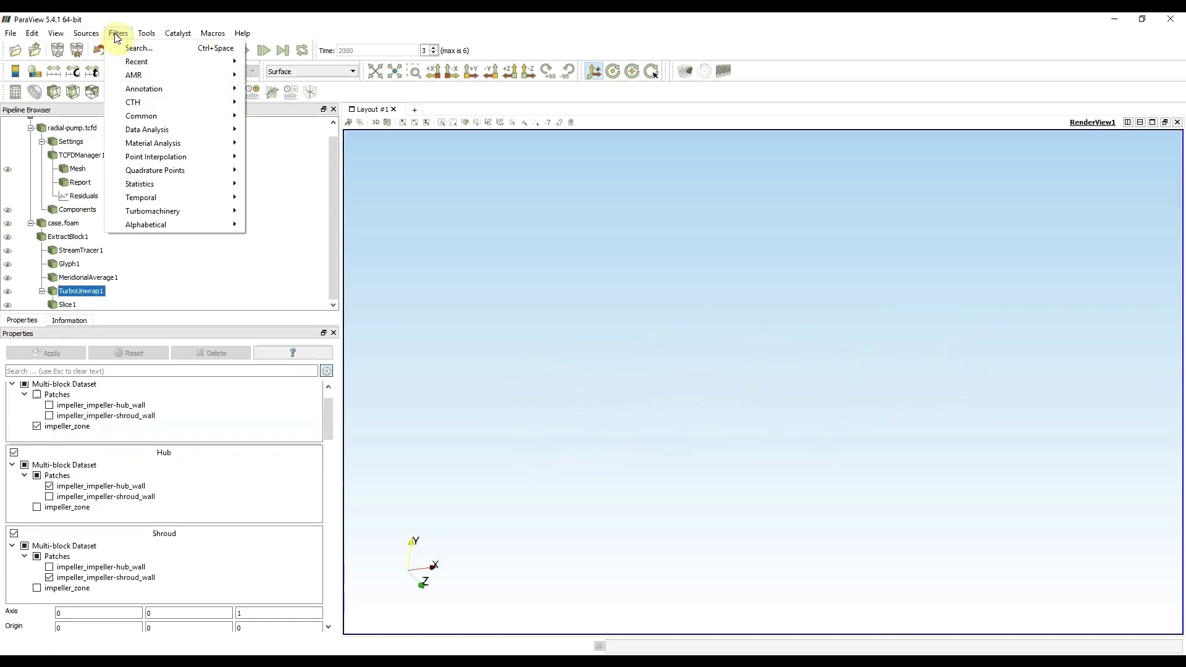
{"action": "mouse_move", "coordinate": [165, 223]}
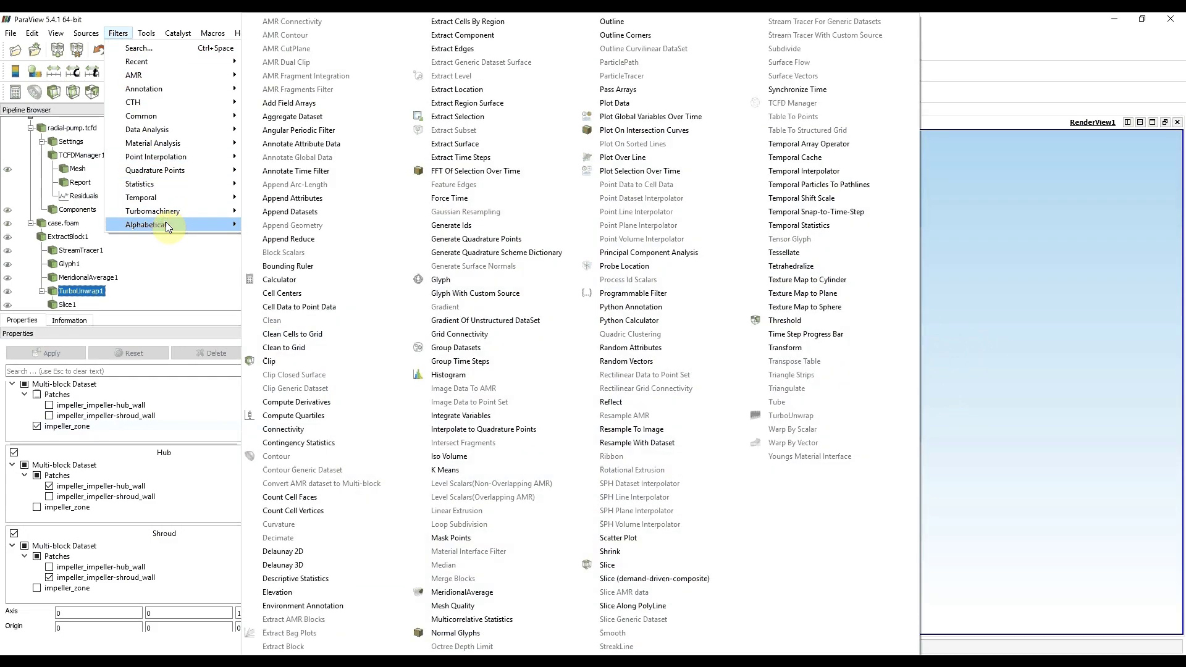
{"action": "left_click", "coordinate": [328, 309]}
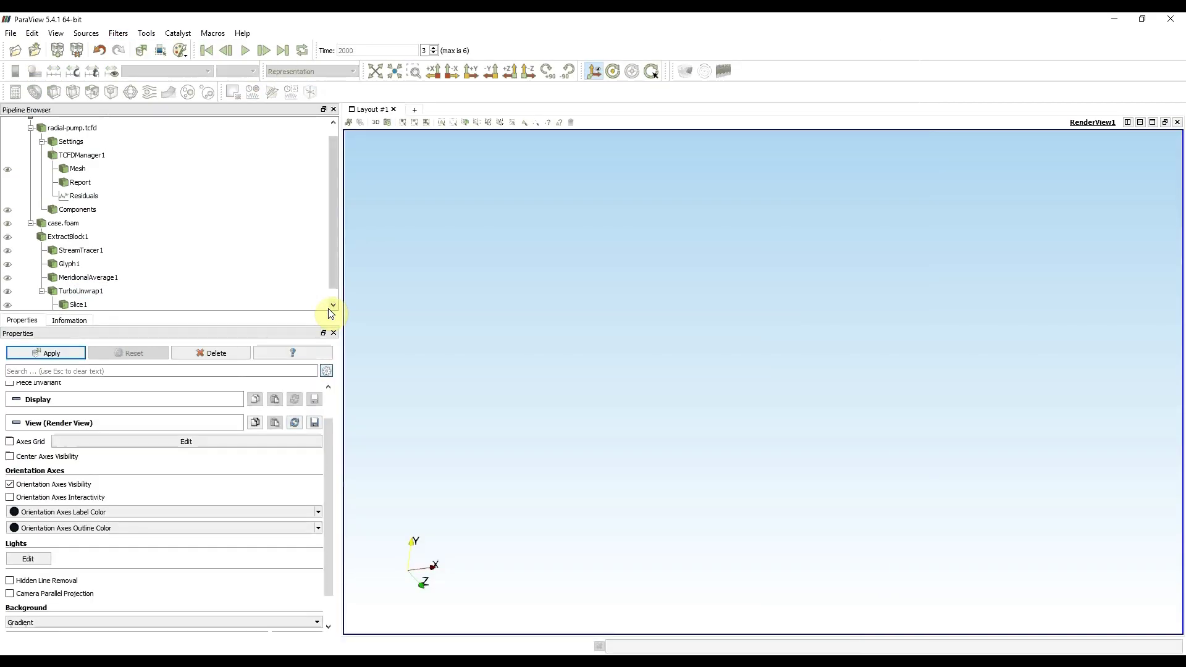
{"action": "left_click", "coordinate": [65, 353]}
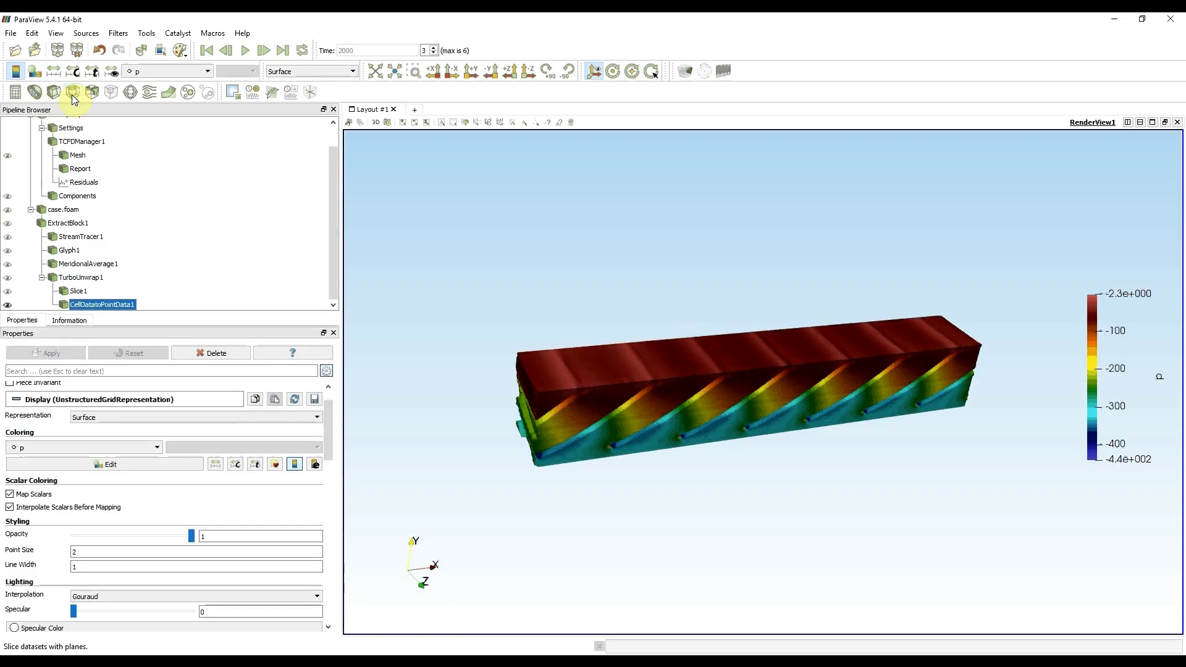
Apply a Z-normal slice to CellDatatoPointData1, hide its plane, and view along +Z.
{"action": "left_click", "coordinate": [73, 94]}
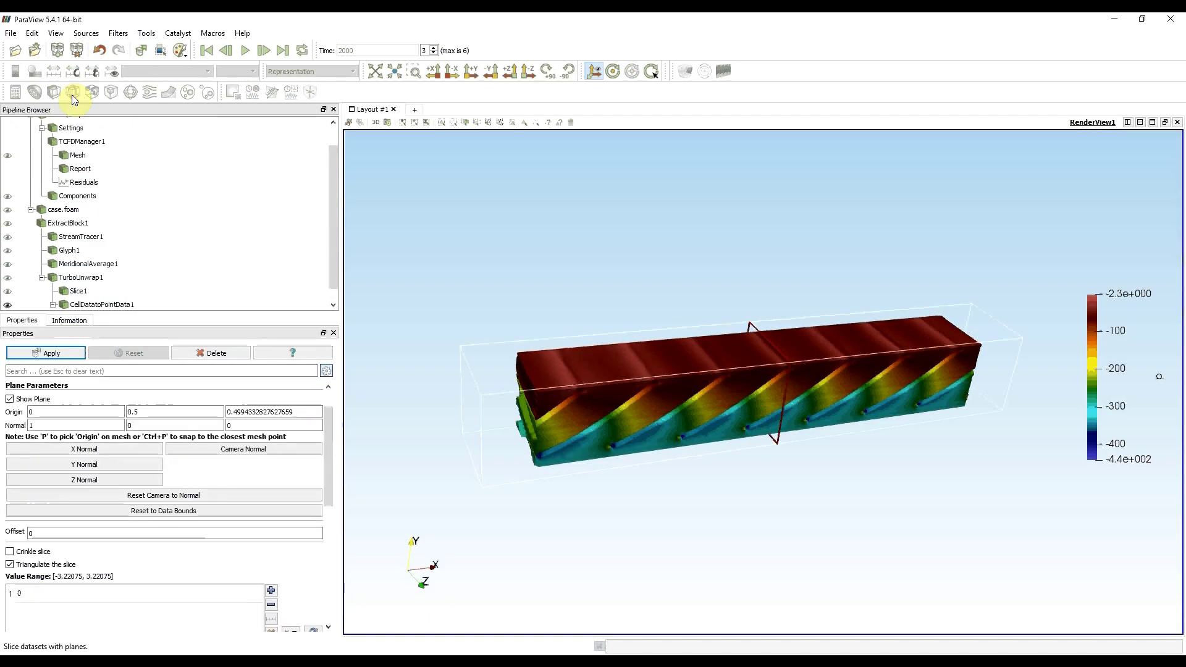
{"action": "left_click", "coordinate": [139, 481]}
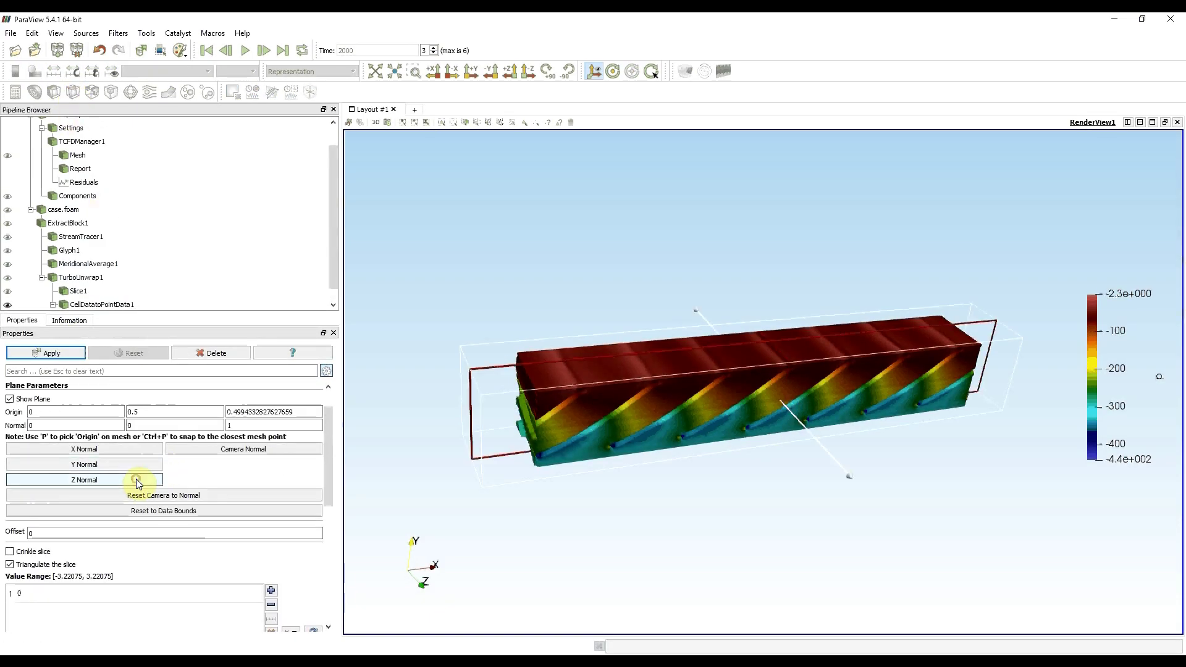
{"action": "left_click", "coordinate": [73, 357]}
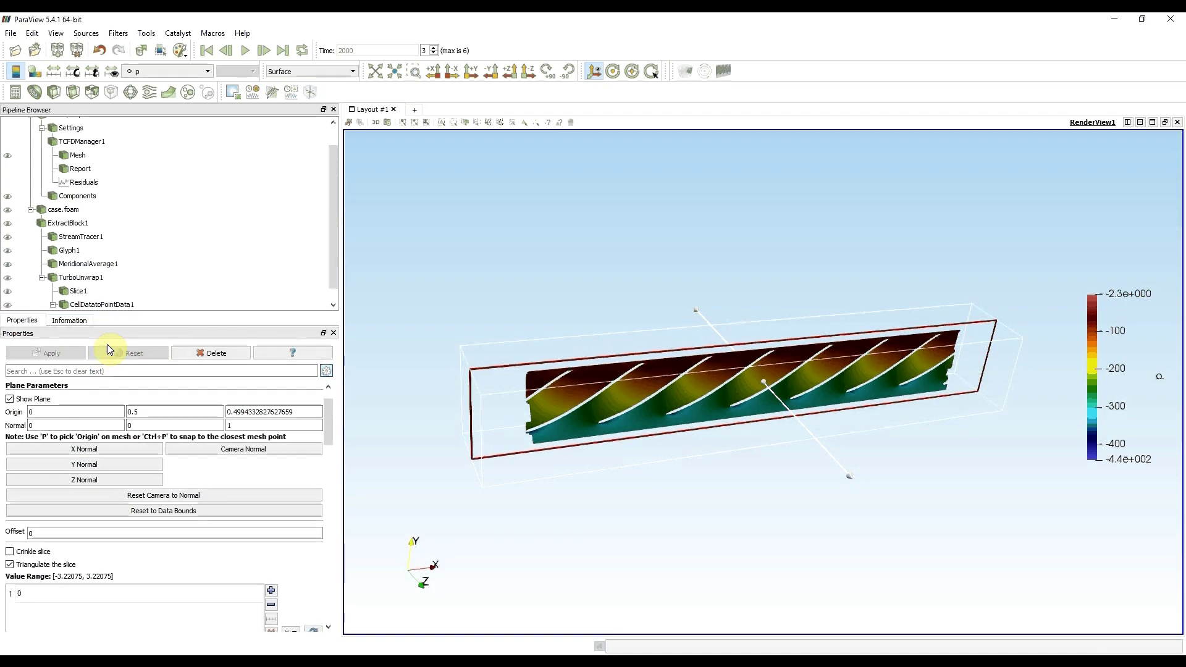
{"action": "left_click", "coordinate": [47, 400]}
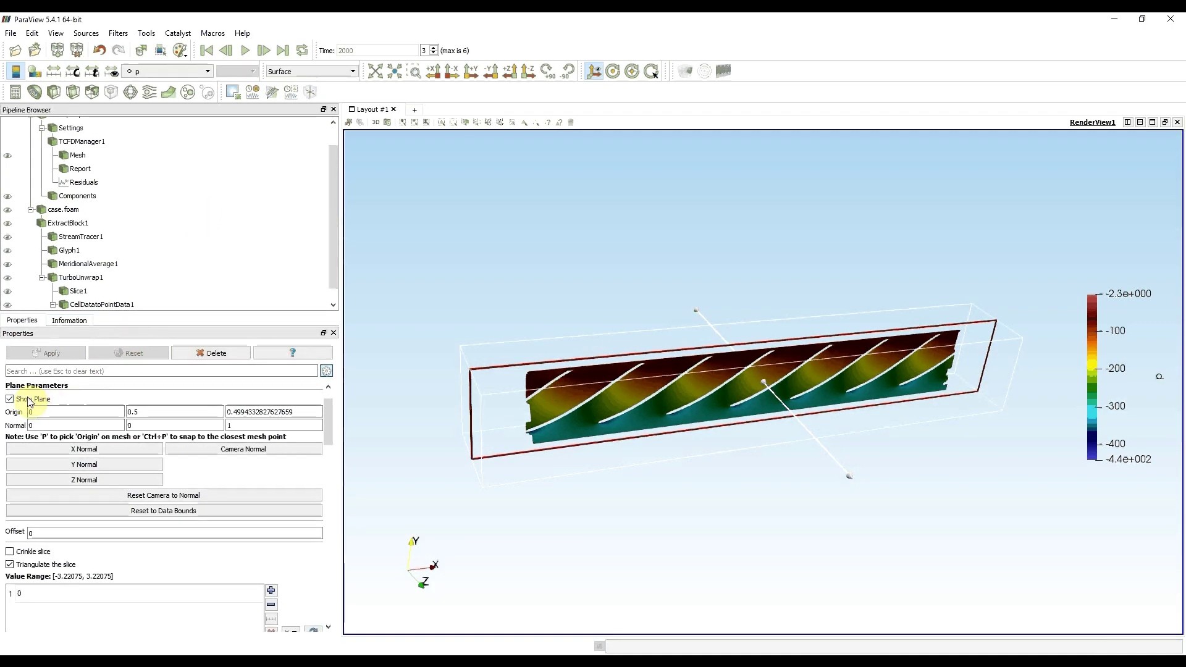
{"action": "left_click", "coordinate": [507, 73]}
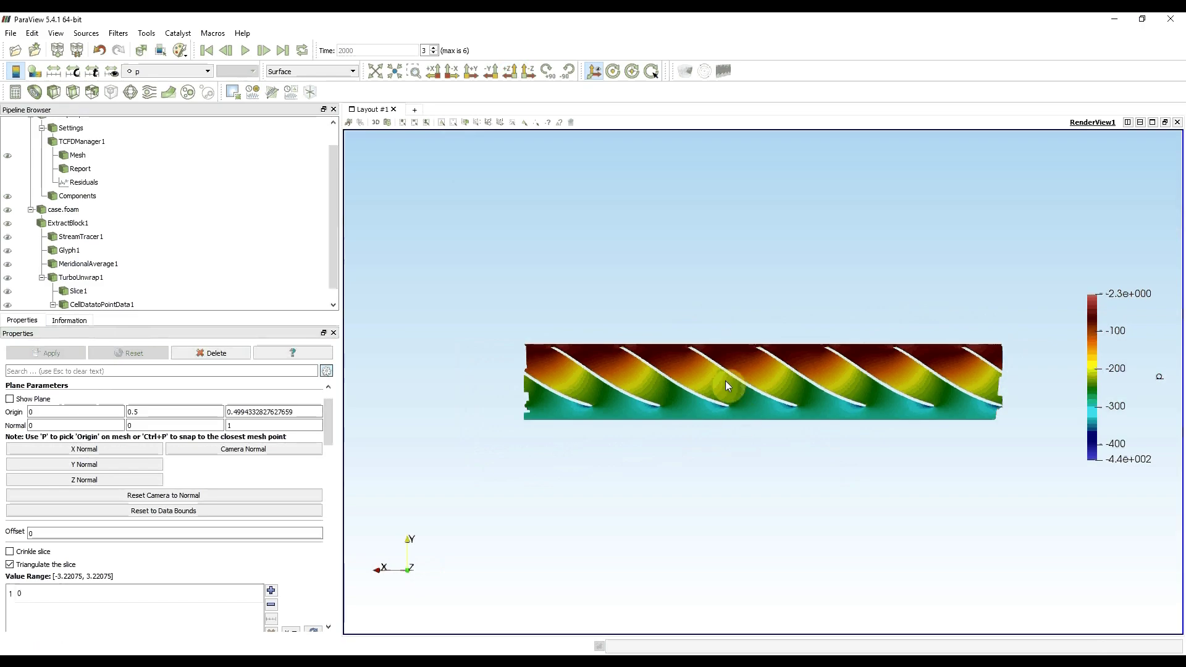
{"action": "scroll", "coordinate": [725, 380], "scroll_direction": "up", "scroll_amount": 2}
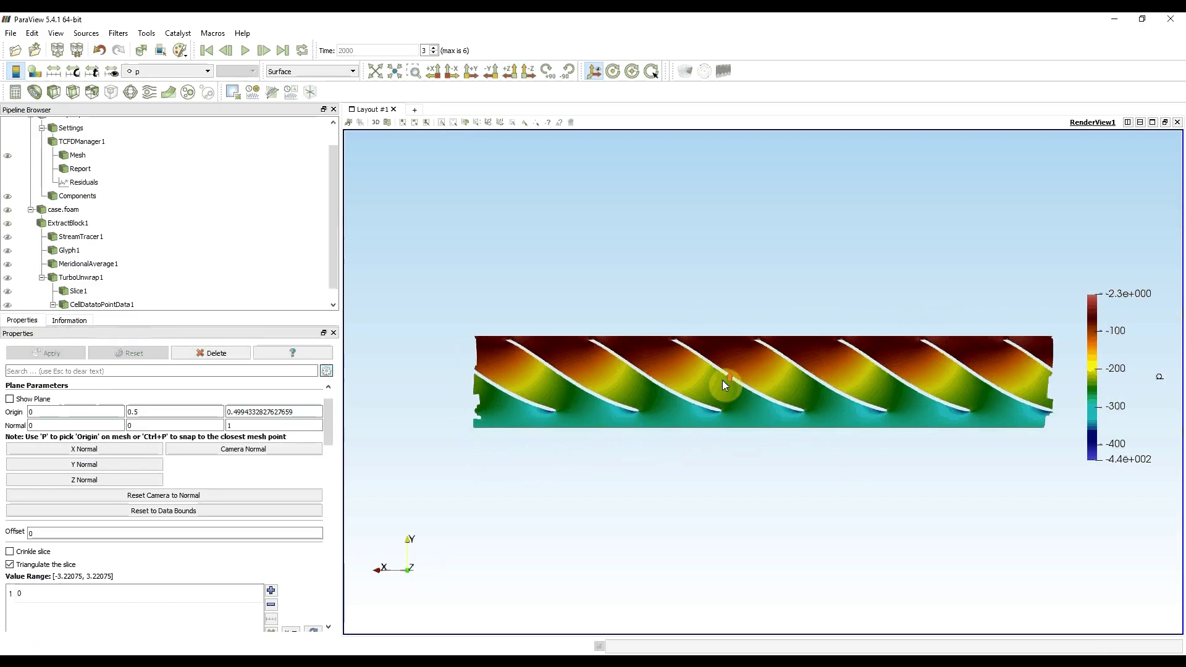
Colour Slice2 by URel, render it as Surface LIC, and zoom in on the blades.
{"action": "left_click", "coordinate": [159, 73]}
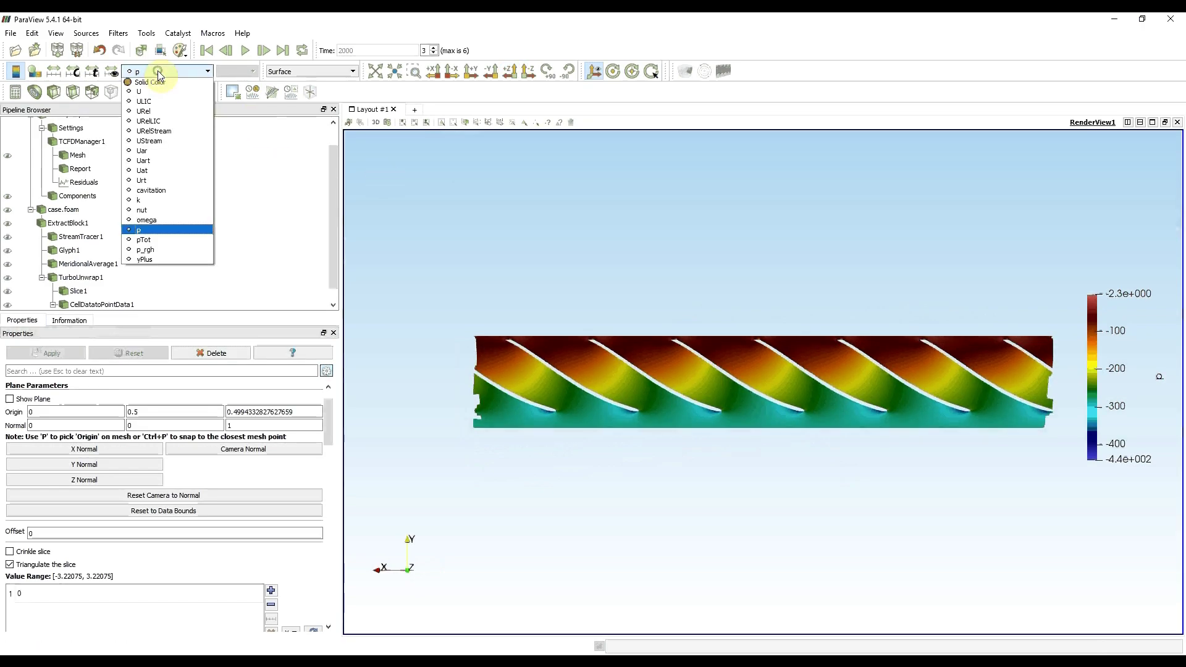
{"action": "left_click", "coordinate": [156, 109]}
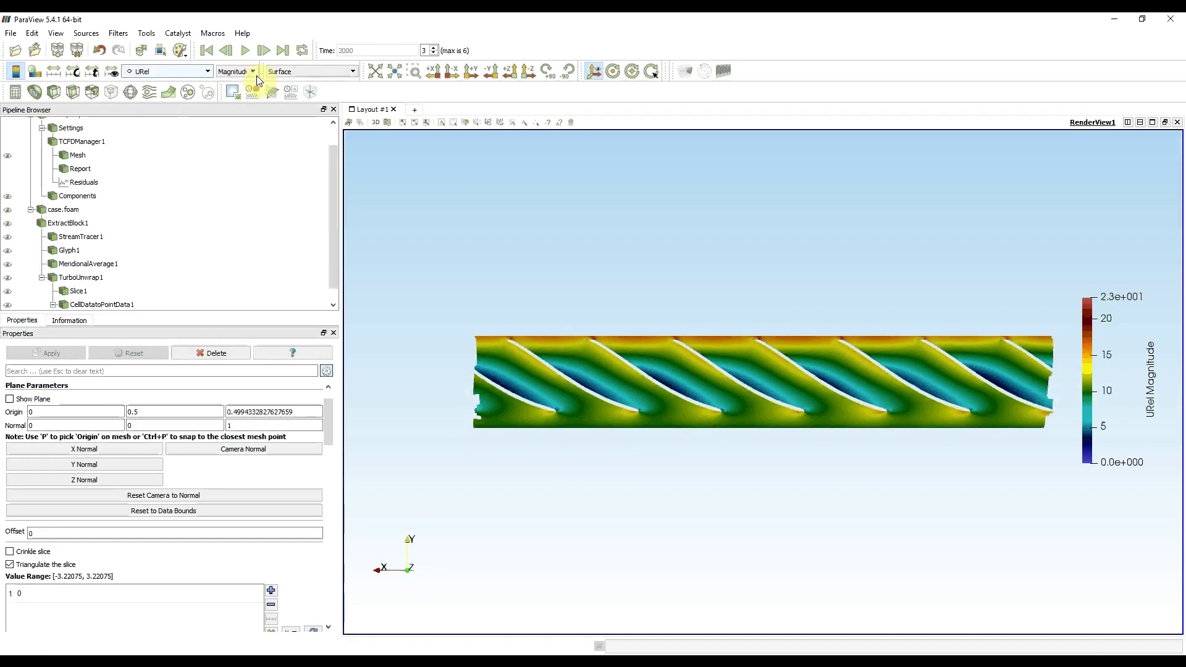
{"action": "left_click", "coordinate": [294, 72]}
{"action": "left_click", "coordinate": [302, 122]}
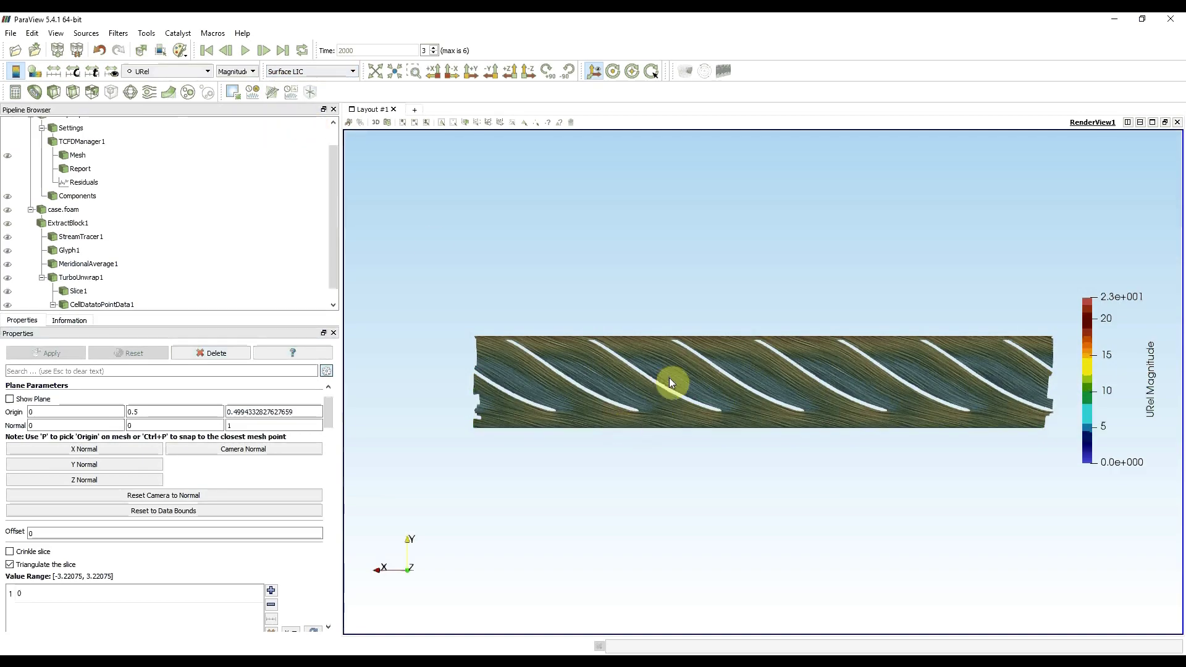
{"action": "right_click_drag", "start_coordinate": [668, 376], "coordinate": [698, 476]}
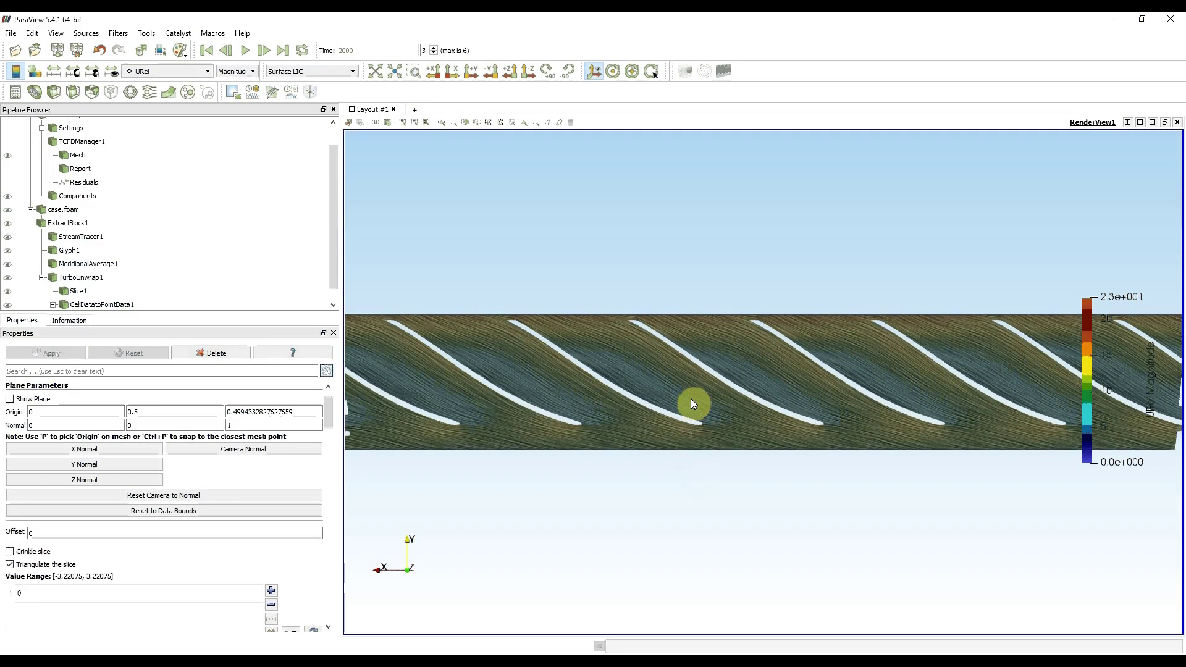
{"action": "right_click_drag", "start_coordinate": [695, 413], "coordinate": [714, 474]}
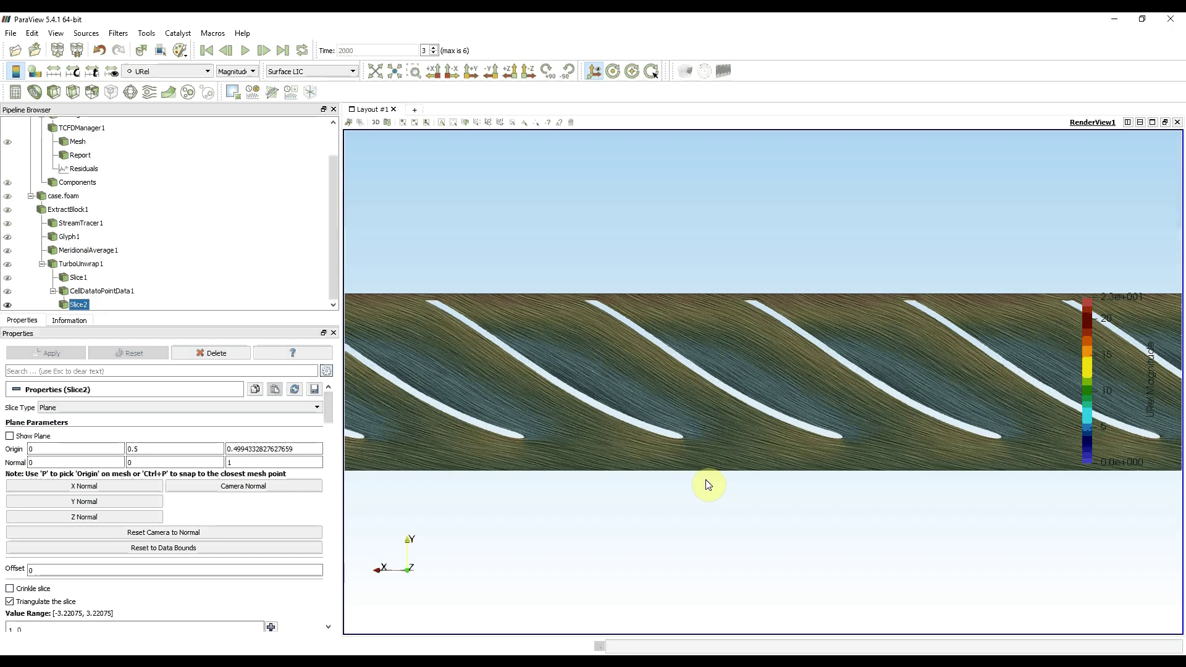
Move the URel legend horizontally to the top; set LIC Color Mode Multiply, Enhance Contrast Color Only.
{"action": "left_click_drag", "start_coordinate": [1088, 378], "coordinate": [692, 234]}
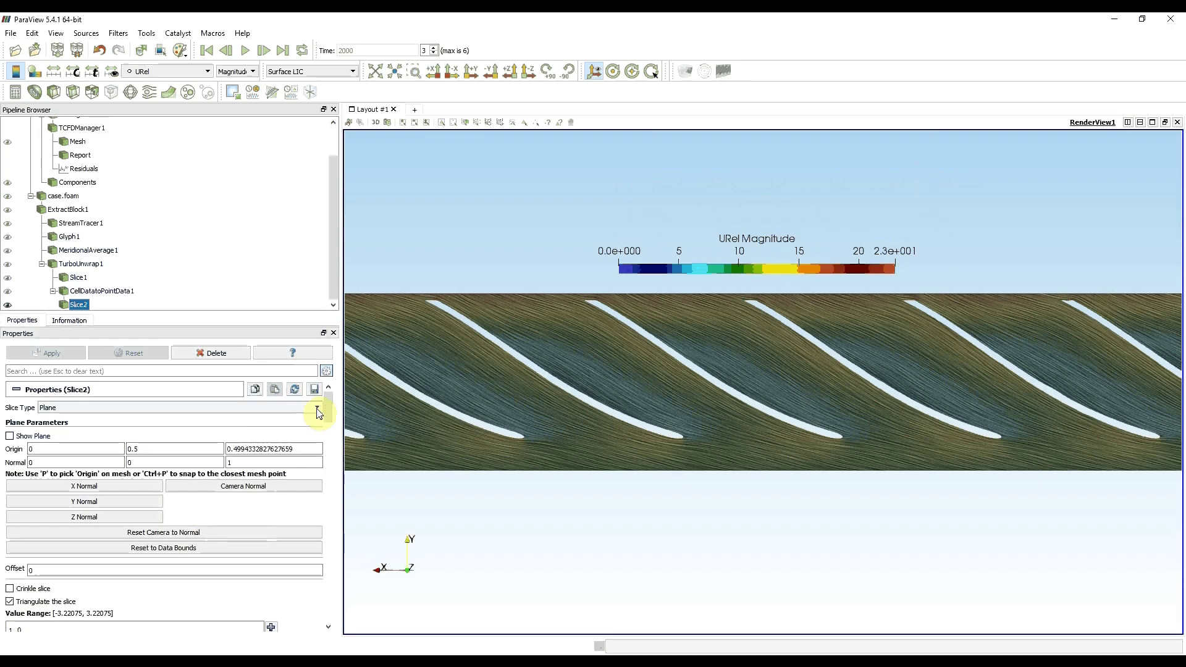
{"action": "left_click_drag", "start_coordinate": [329, 402], "coordinate": [321, 518]}
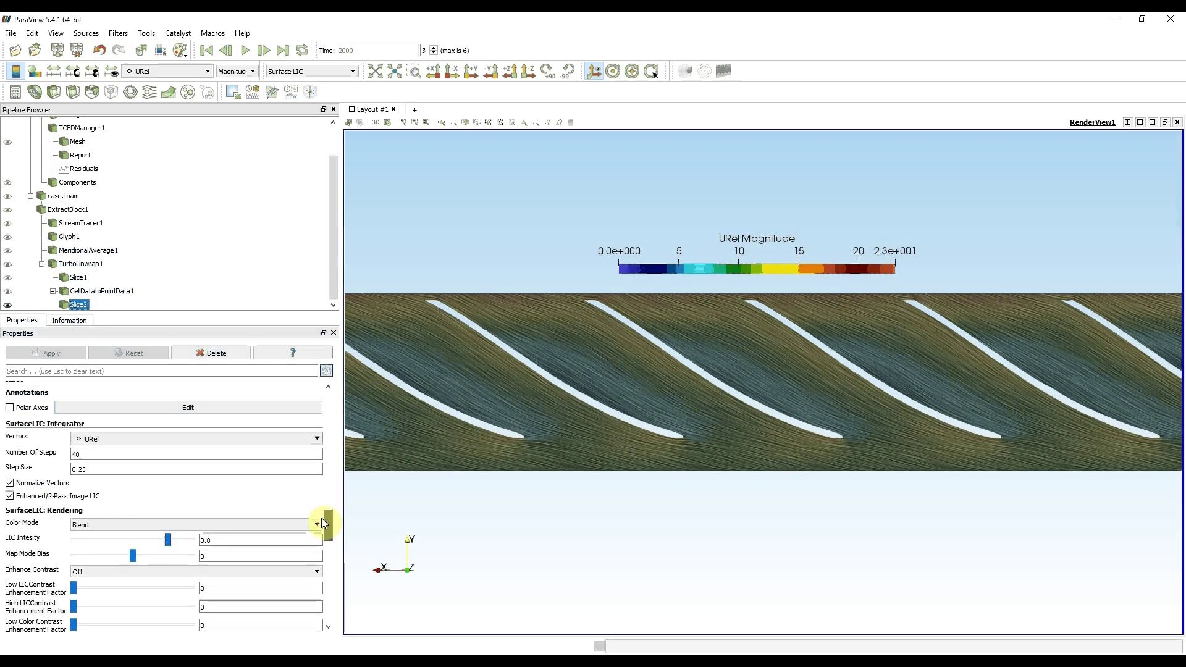
{"action": "left_click", "coordinate": [117, 525]}
{"action": "left_click", "coordinate": [110, 544]}
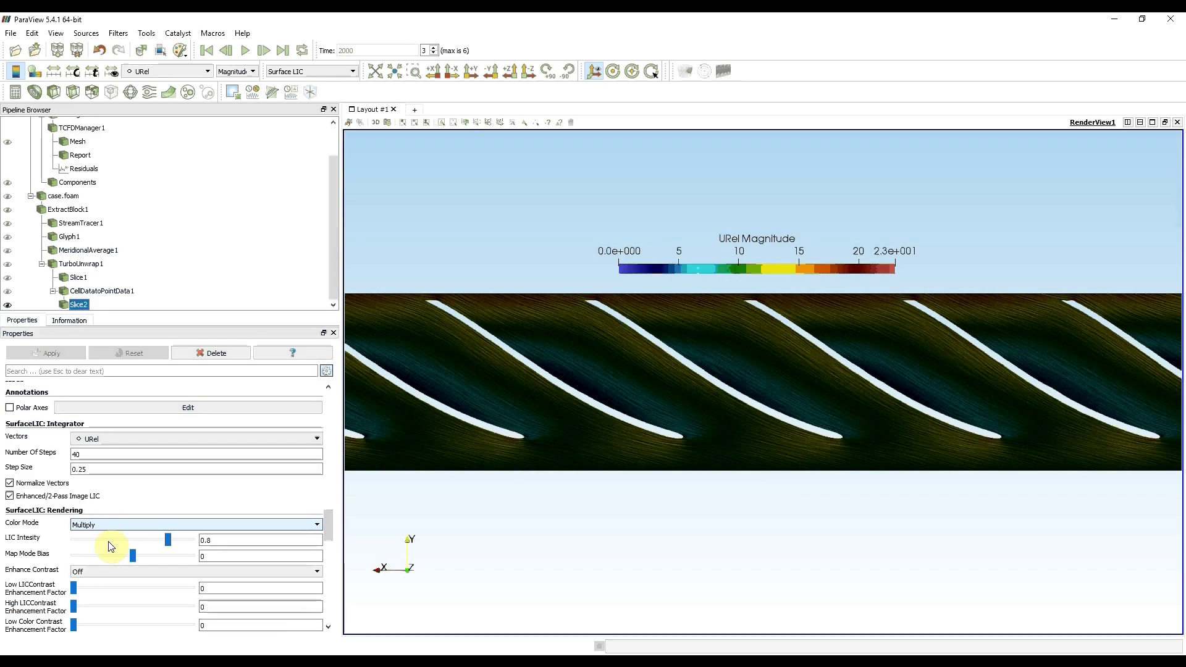
{"action": "left_click", "coordinate": [119, 577]}
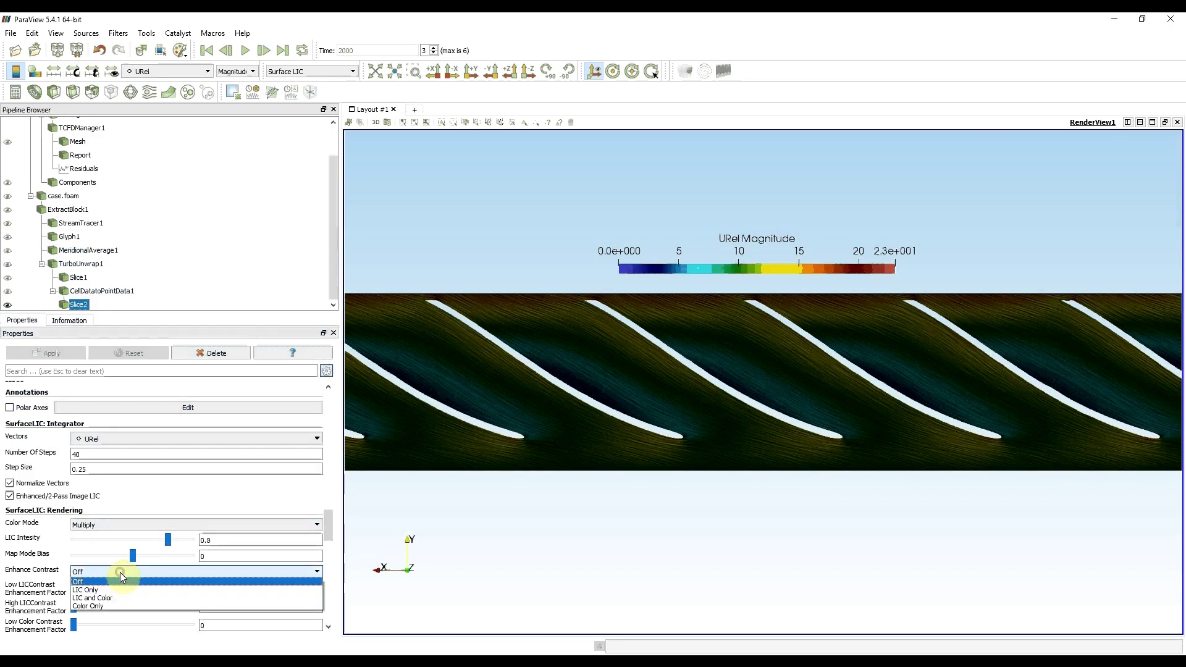
{"action": "left_click", "coordinate": [114, 605]}
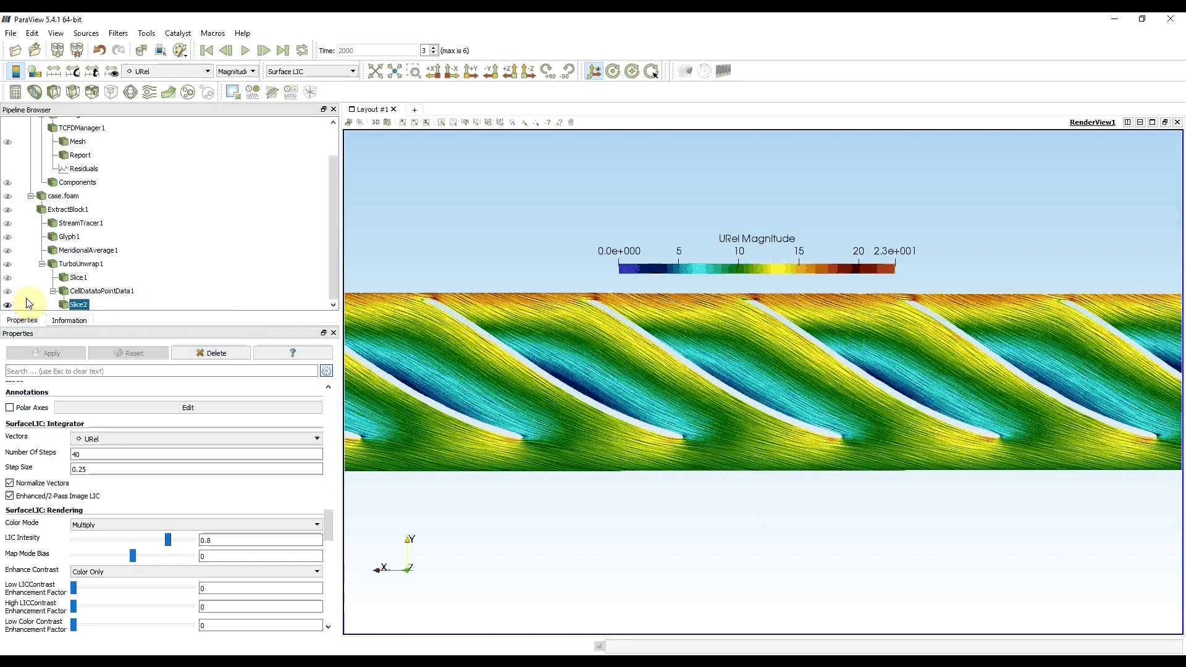
Hide Slice2 and reload case.foam with the impeller_impeller-blades_wall mesh region added.
{"action": "left_click", "coordinate": [8, 305]}
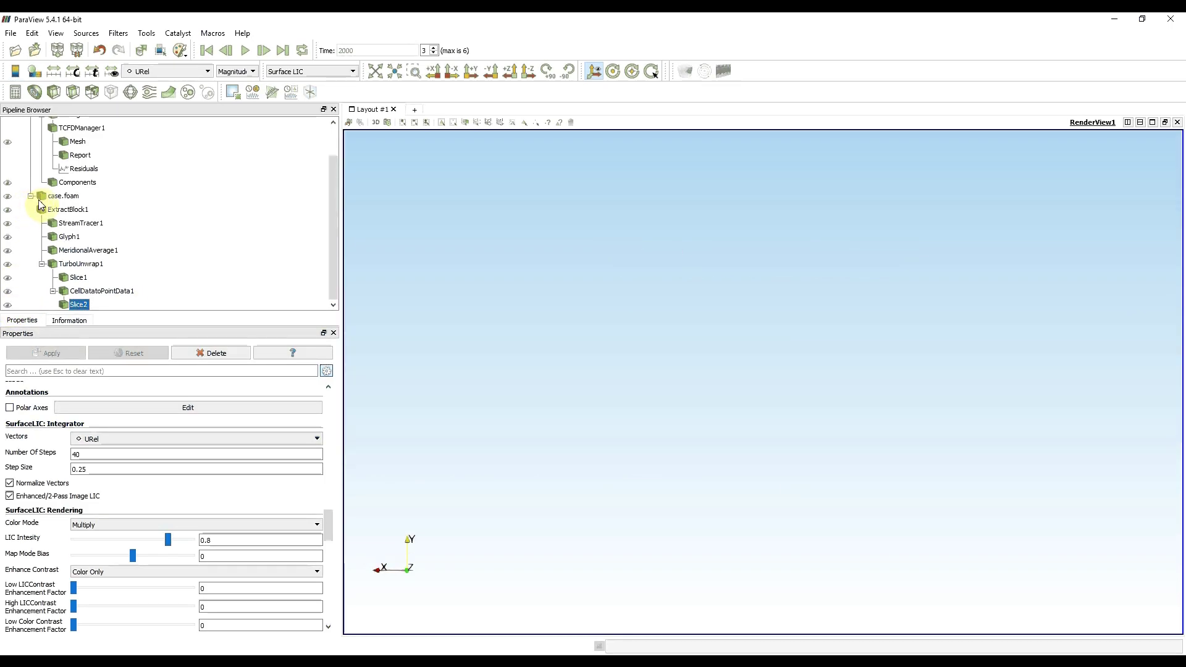
{"action": "left_click", "coordinate": [61, 196]}
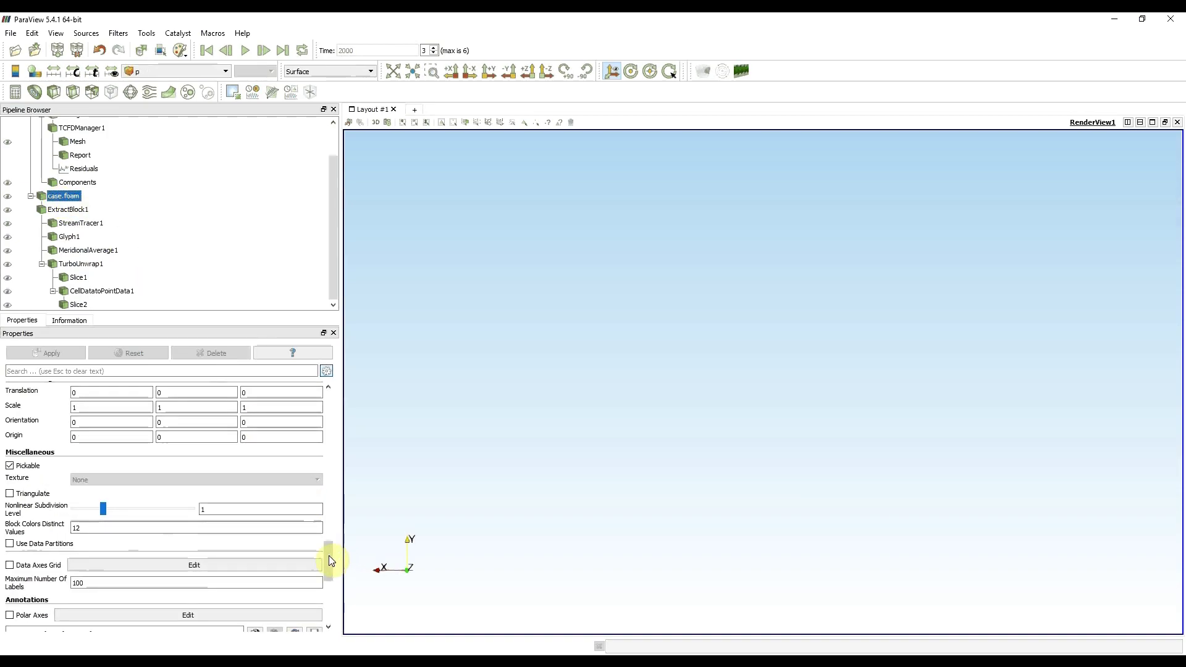
{"action": "left_click_drag", "start_coordinate": [329, 554], "coordinate": [328, 418]}
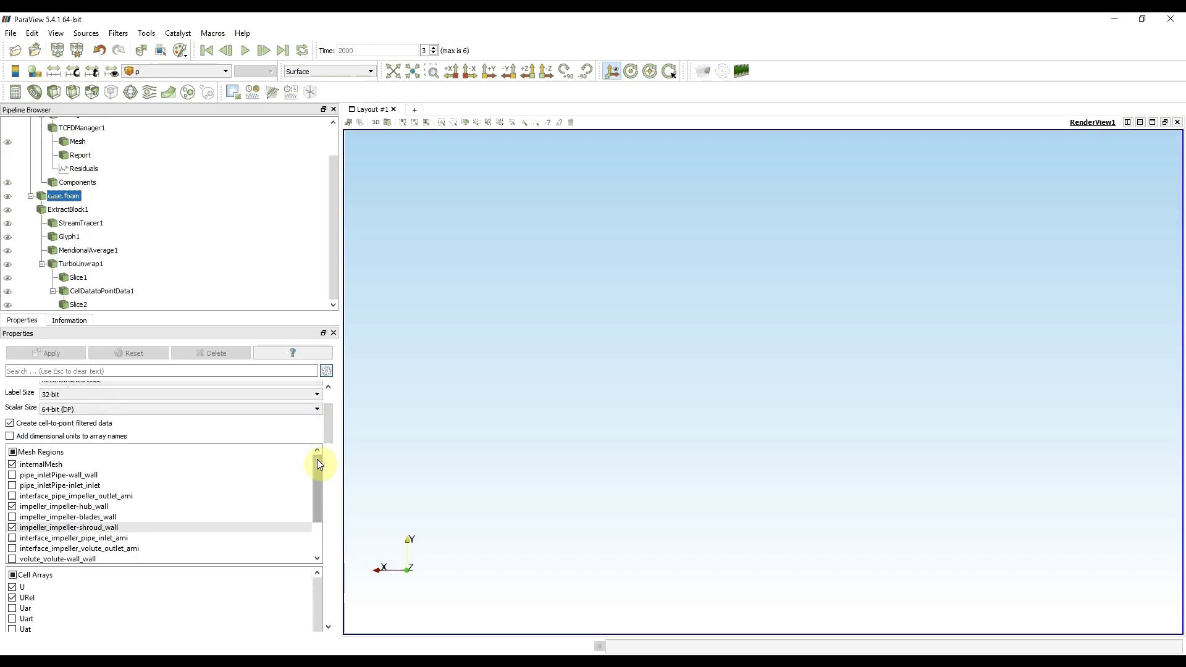
{"action": "left_click_drag", "start_coordinate": [317, 469], "coordinate": [319, 473]}
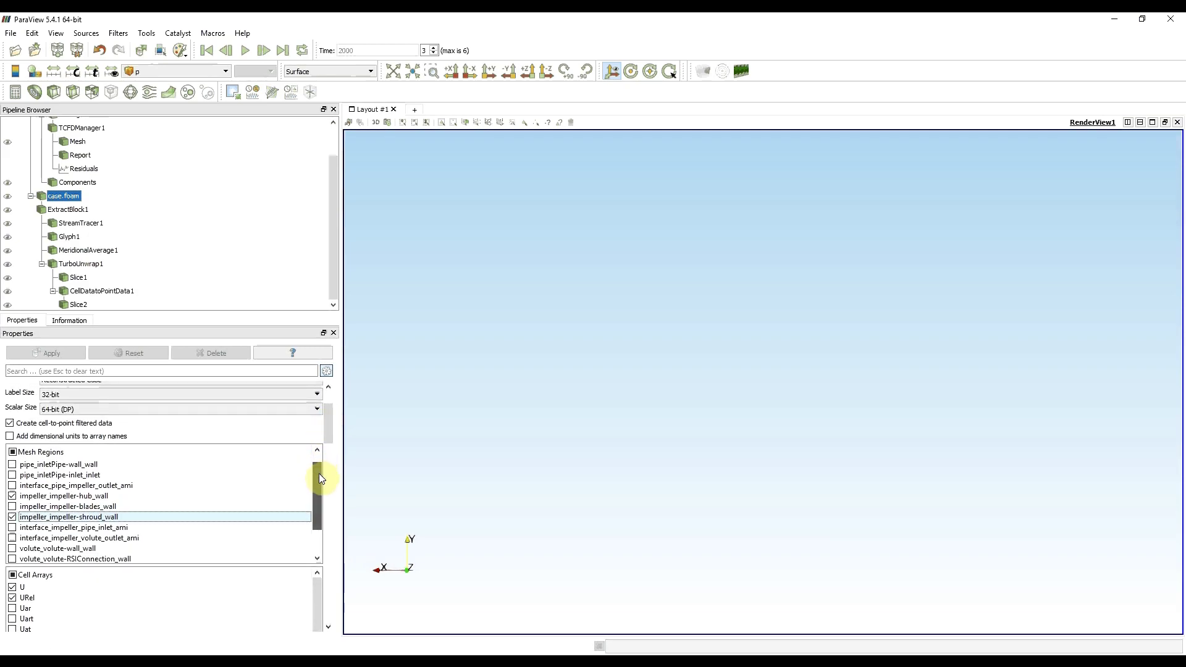
{"action": "left_click", "coordinate": [12, 507]}
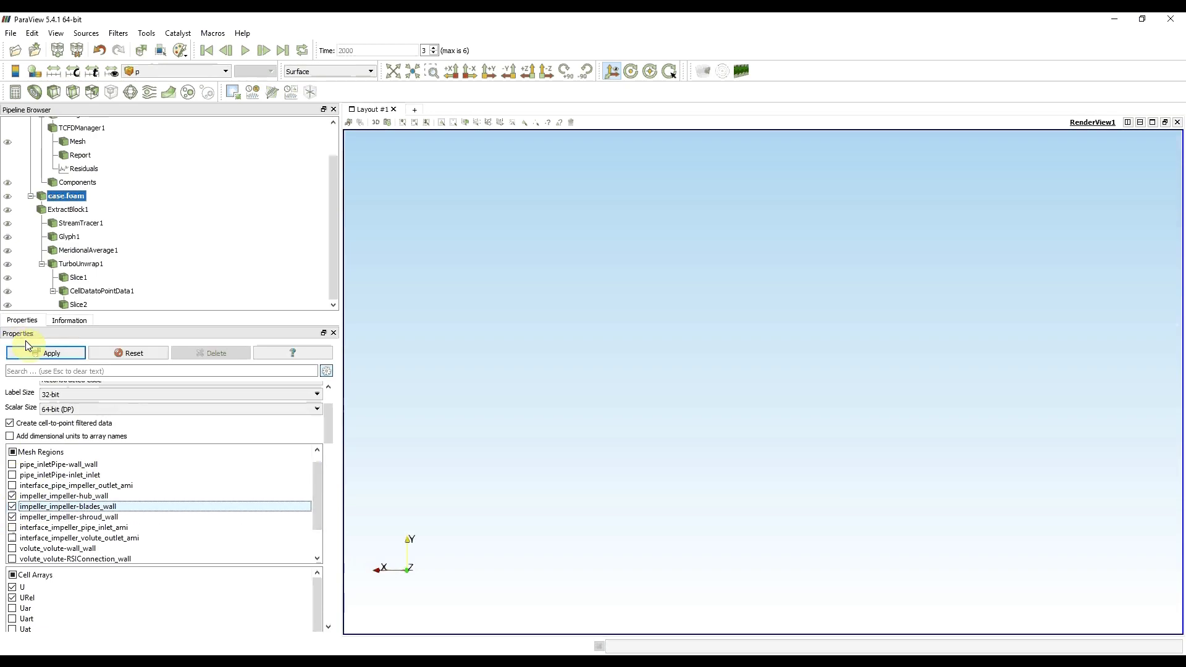
{"action": "left_click", "coordinate": [37, 354]}
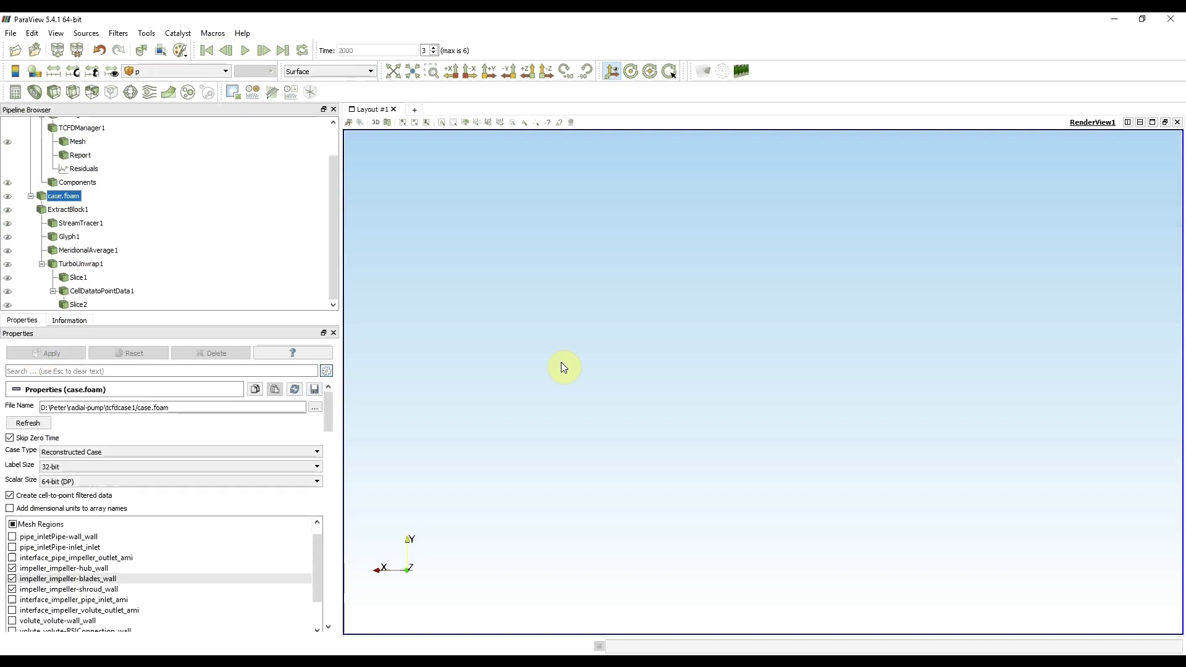
In ExtractBlock1, drop impeller_zone, add impeller_impeller-blades_wall, and apply.
{"action": "left_click", "coordinate": [70, 210]}
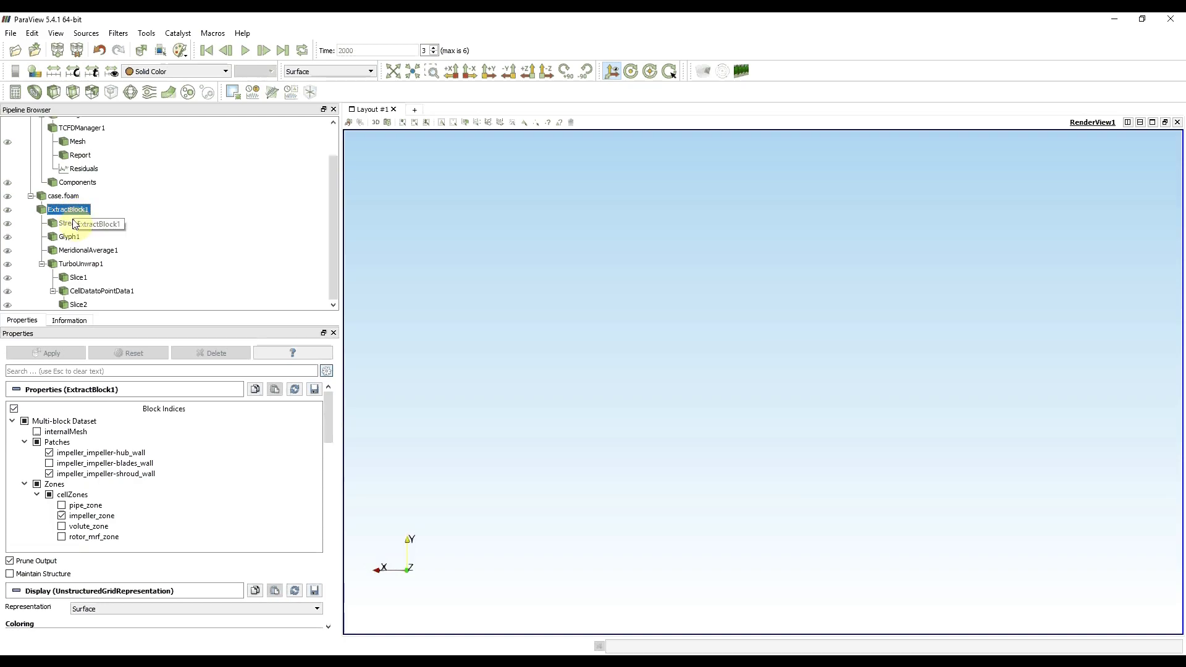
{"action": "left_click", "coordinate": [62, 516]}
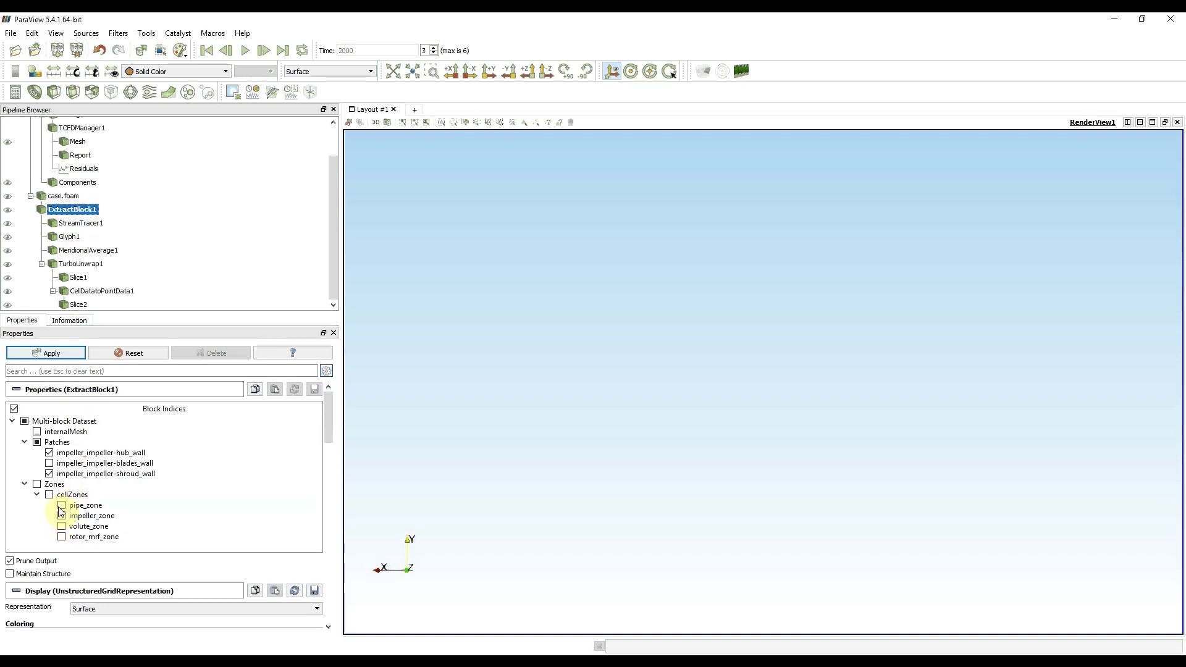
{"action": "left_click", "coordinate": [50, 464]}
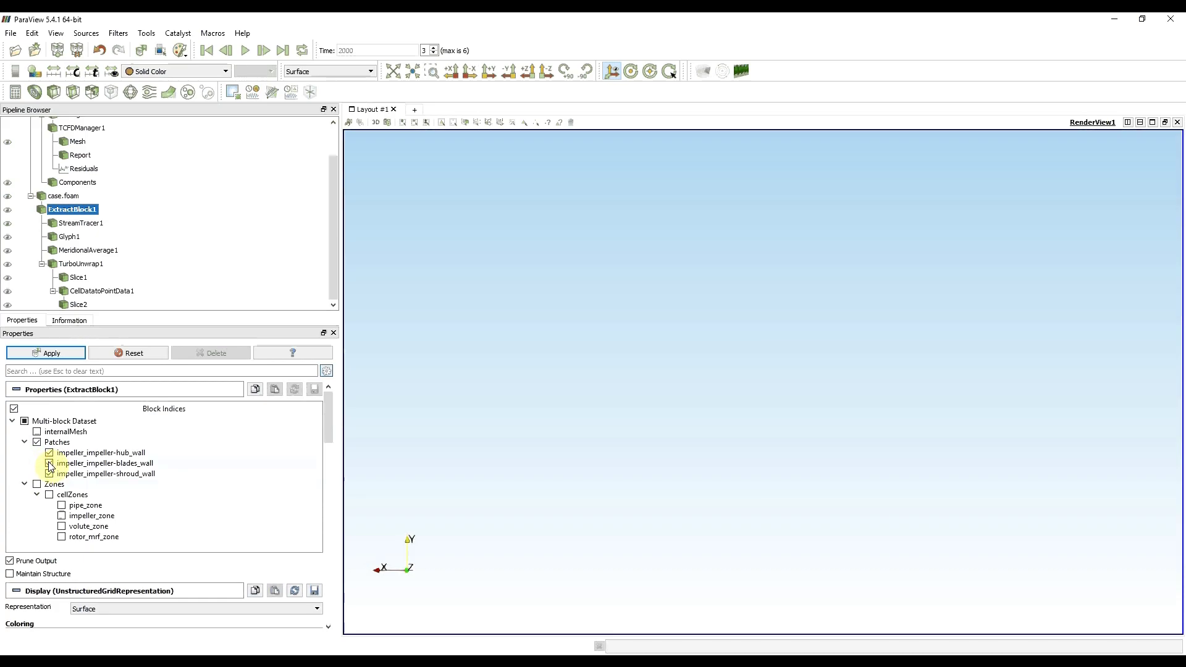
{"action": "left_click", "coordinate": [54, 354]}
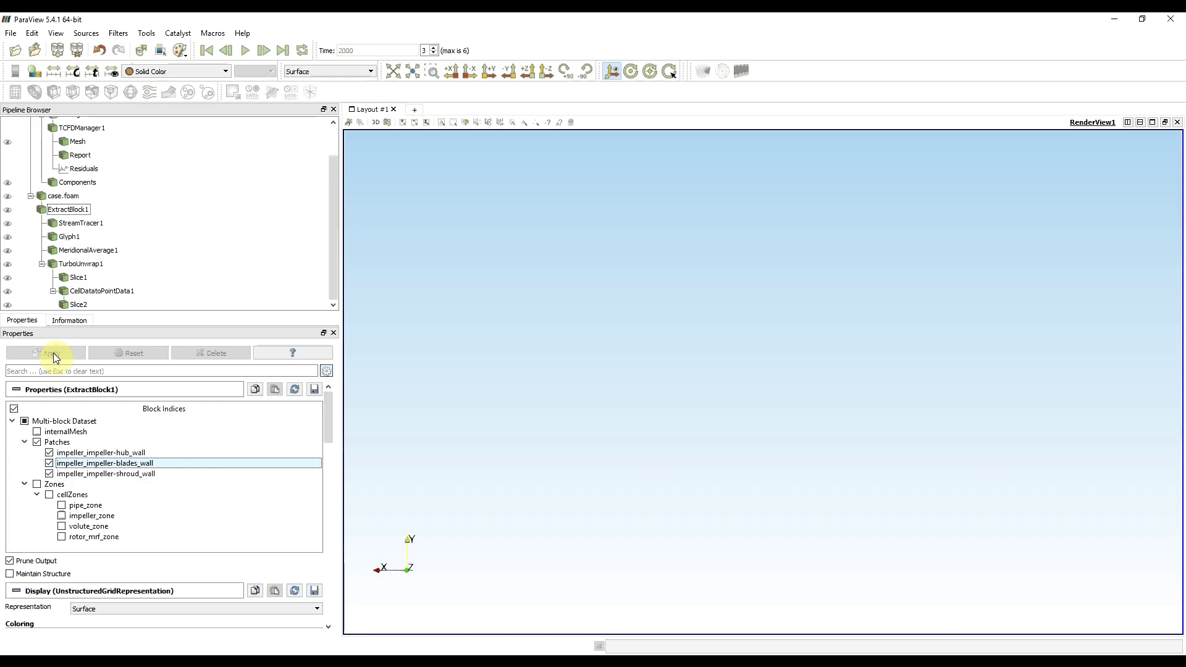
{"action": "left_click", "coordinate": [69, 211]}
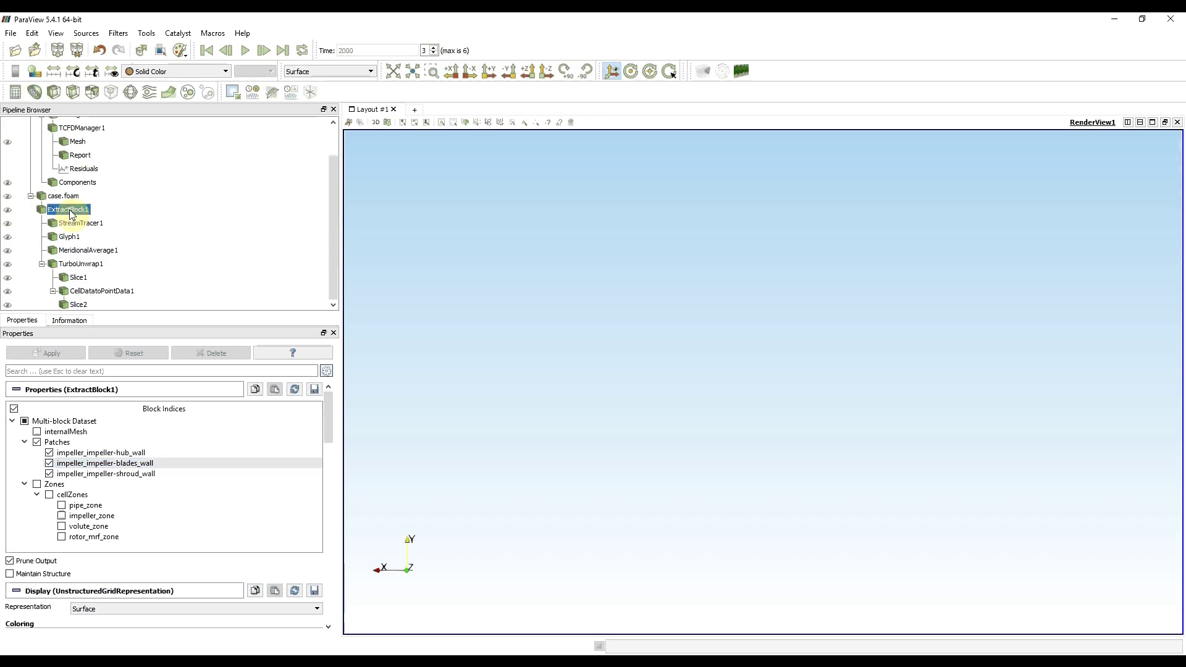
Add a Turbo Unwrap of blades_wall, with hub_wall as Hub and shroud_wall as Shroud.
{"action": "left_click", "coordinate": [742, 72]}
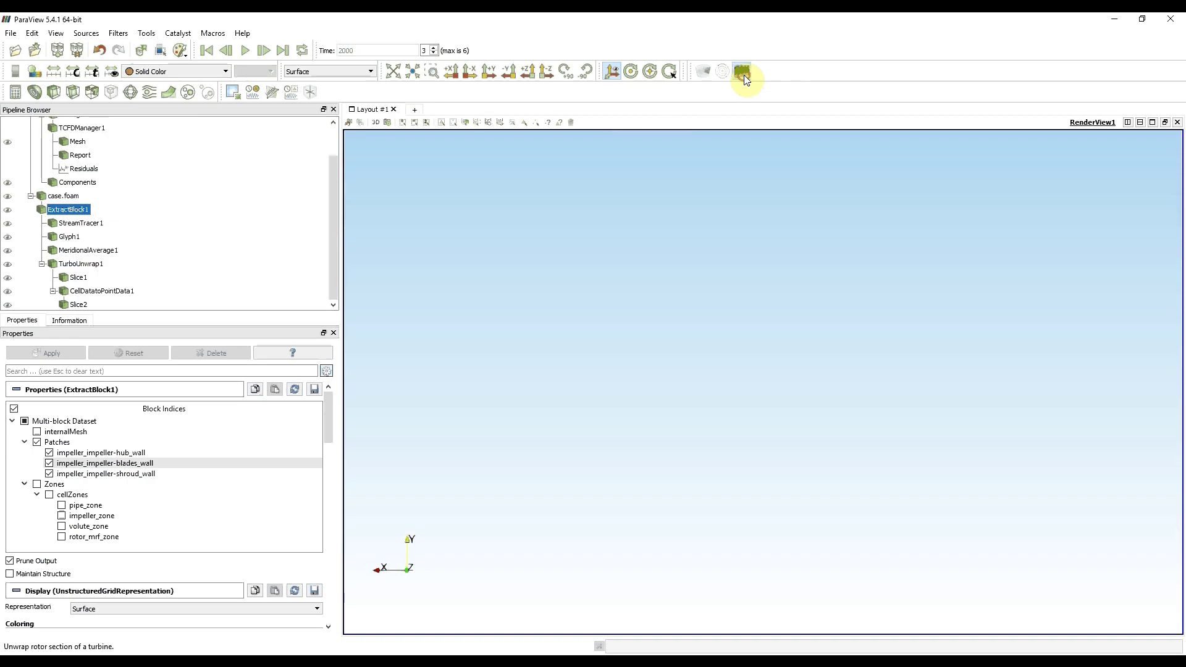
{"action": "left_click_drag", "start_coordinate": [335, 173], "coordinate": [336, 193]}
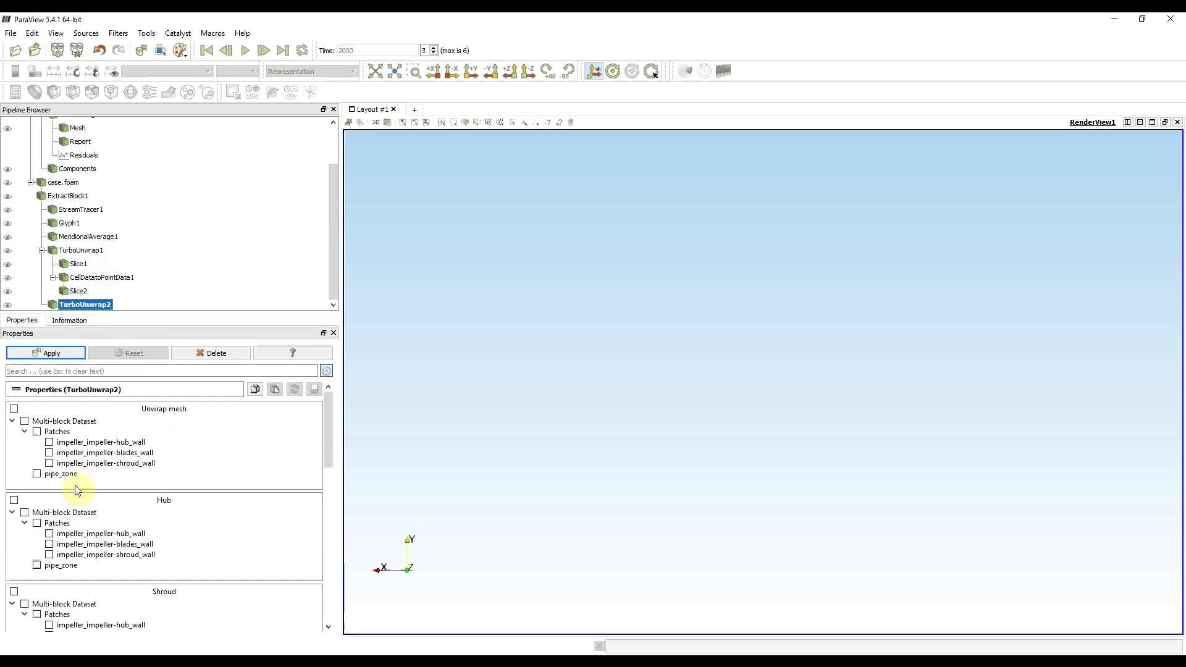
{"action": "left_click", "coordinate": [50, 454]}
{"action": "left_click", "coordinate": [49, 534]}
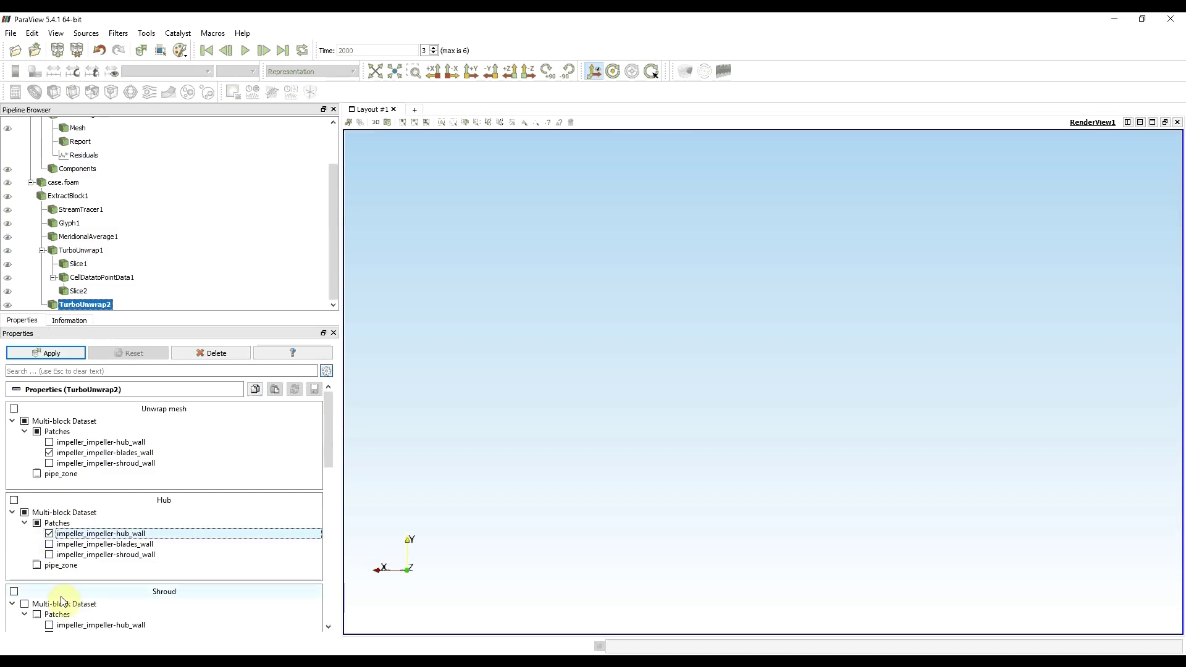
{"action": "scroll", "coordinate": [69, 607], "scroll_direction": "down", "scroll_amount": 2}
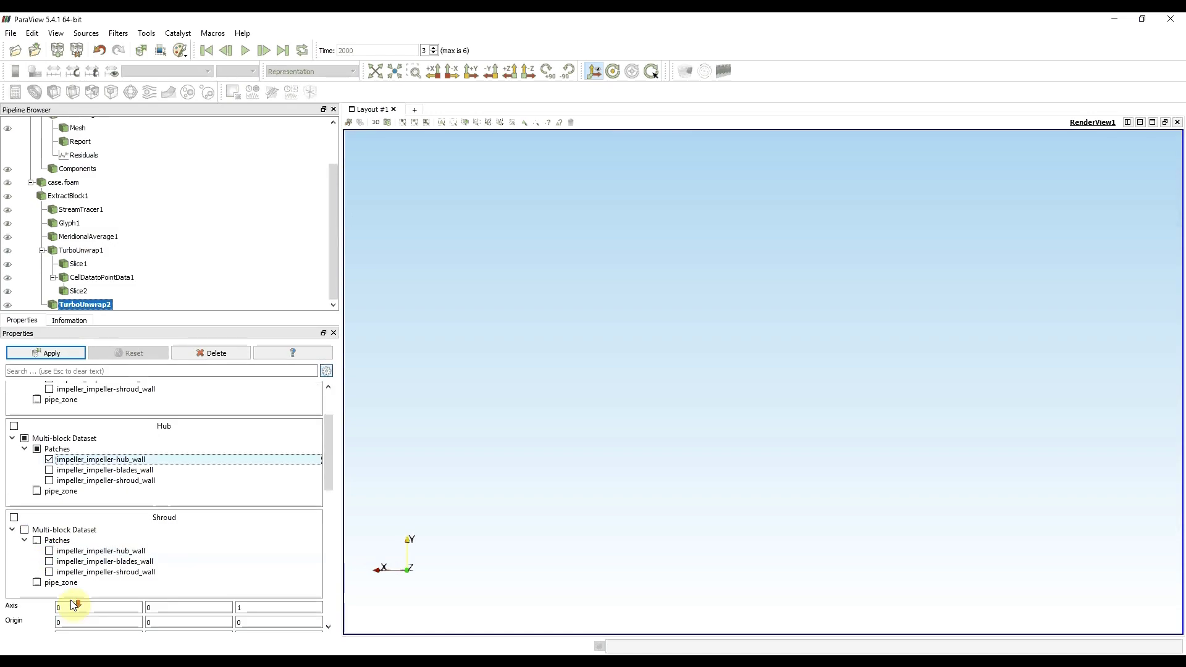
{"action": "left_click", "coordinate": [49, 573]}
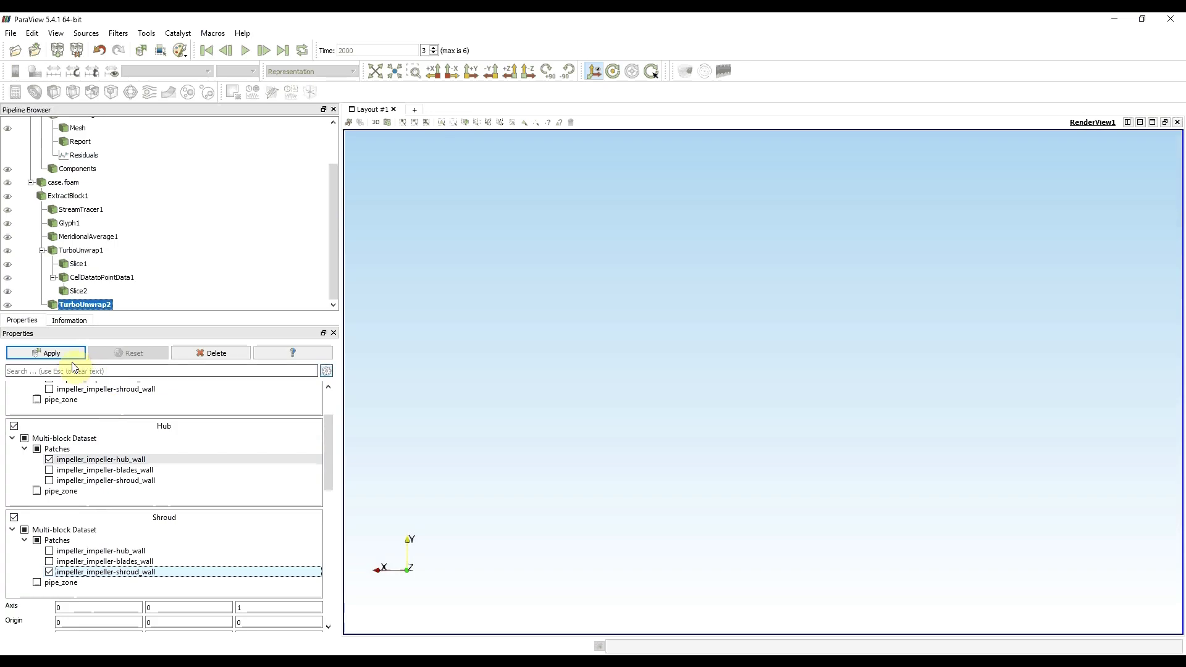
{"action": "left_click", "coordinate": [55, 354]}
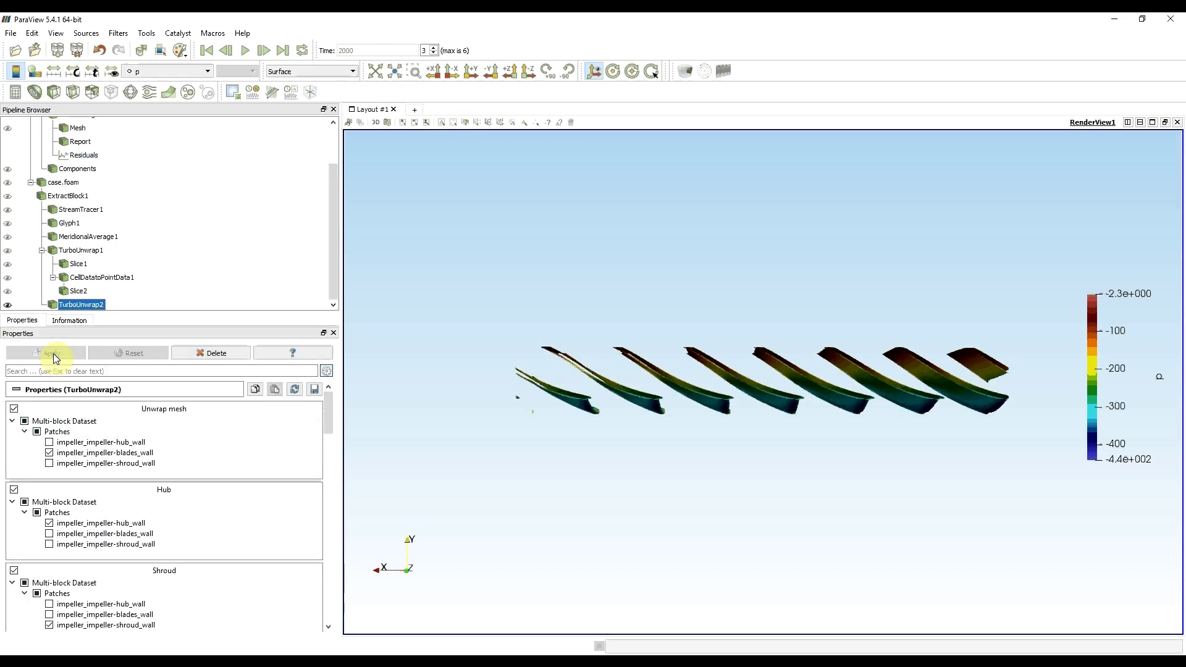
Add a Slice on TurboUnwrap2 with a Z-normal plane and apply it.
{"action": "left_click", "coordinate": [73, 90]}
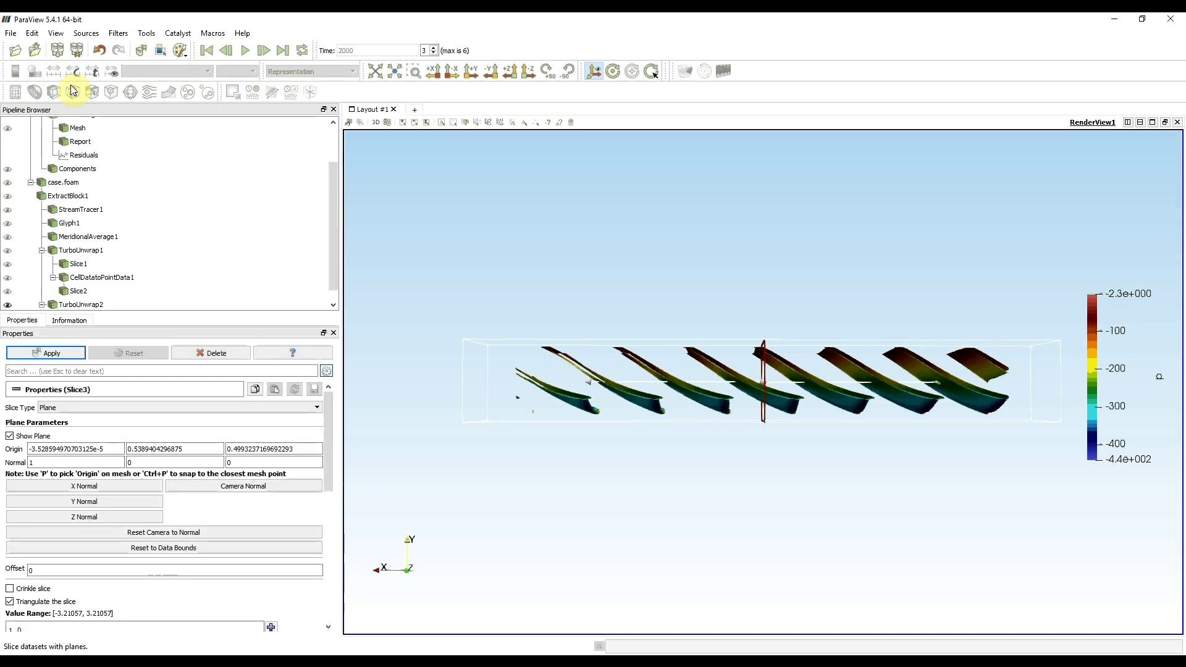
{"action": "left_click", "coordinate": [118, 517]}
{"action": "left_click", "coordinate": [49, 354]}
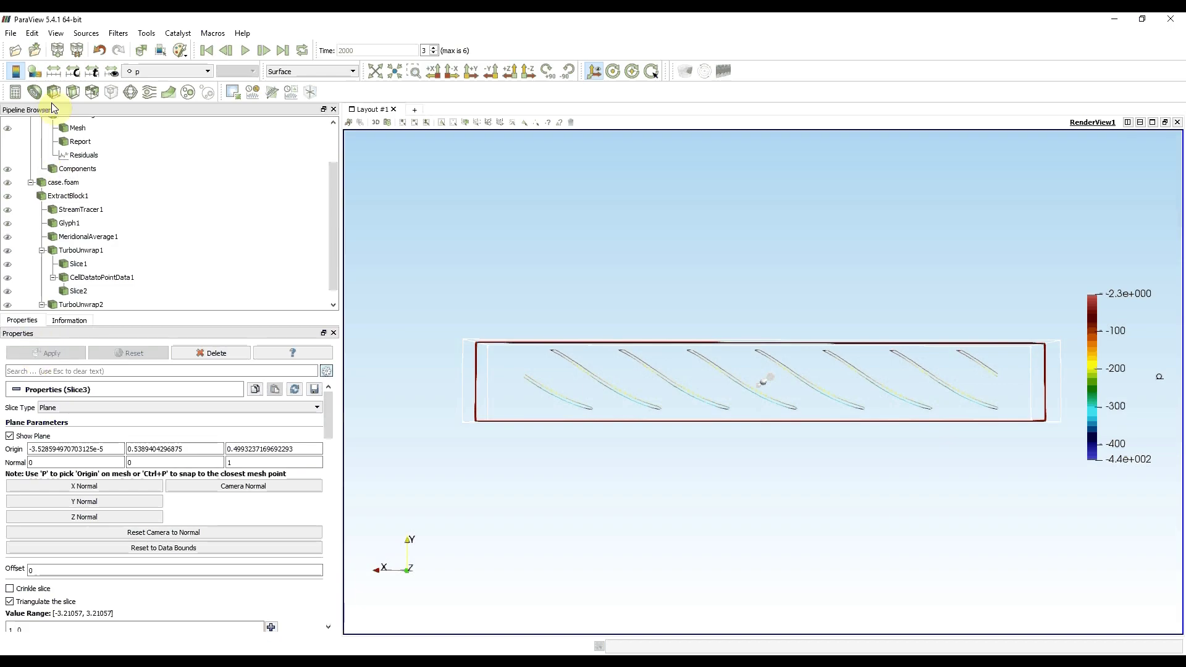
Add a Plot Data line chart of Slice3 showing only the p series.
{"action": "left_click", "coordinate": [118, 34]}
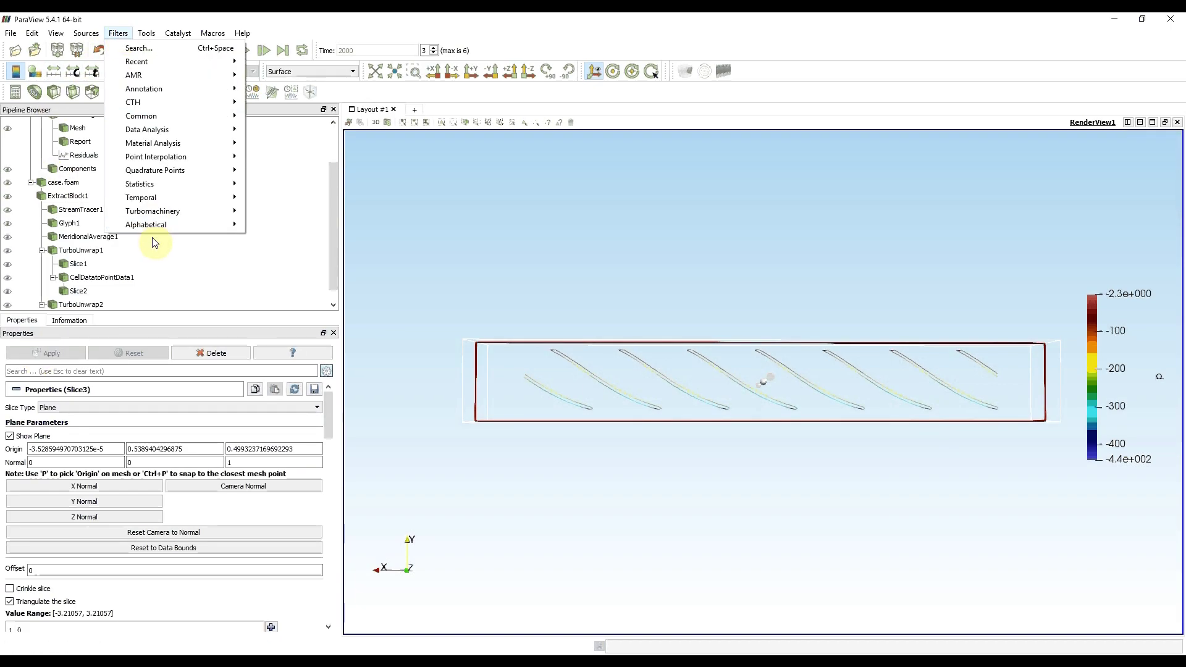
{"action": "mouse_move", "coordinate": [157, 226]}
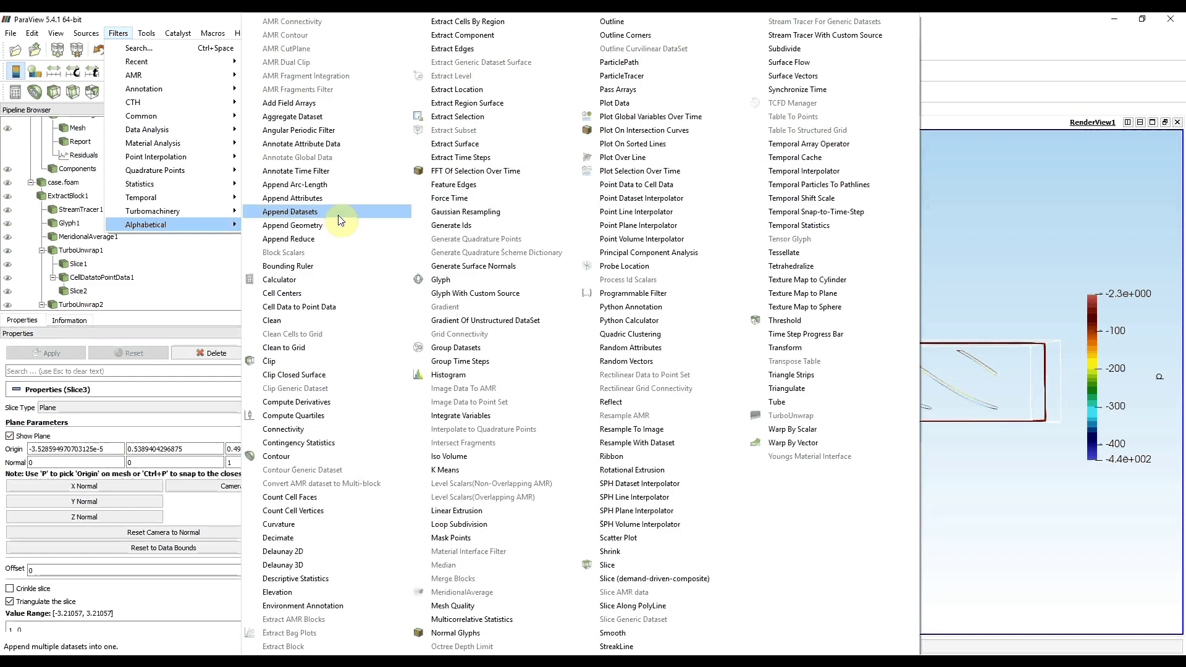
{"action": "left_click", "coordinate": [616, 103]}
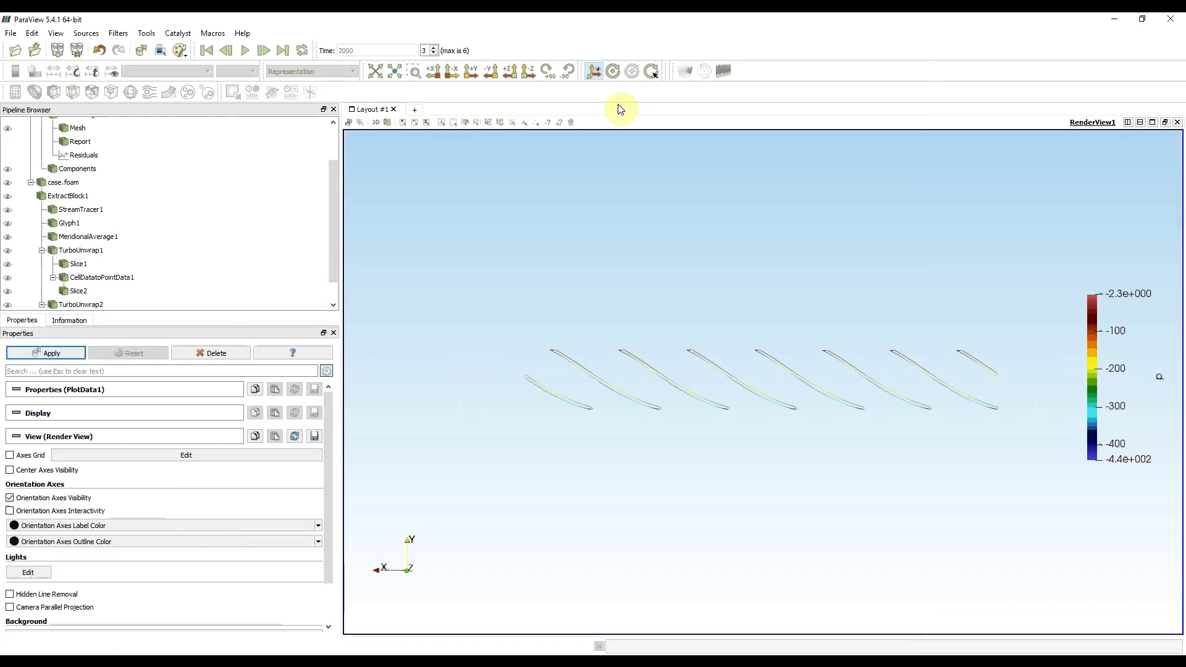
{"action": "left_click", "coordinate": [53, 355]}
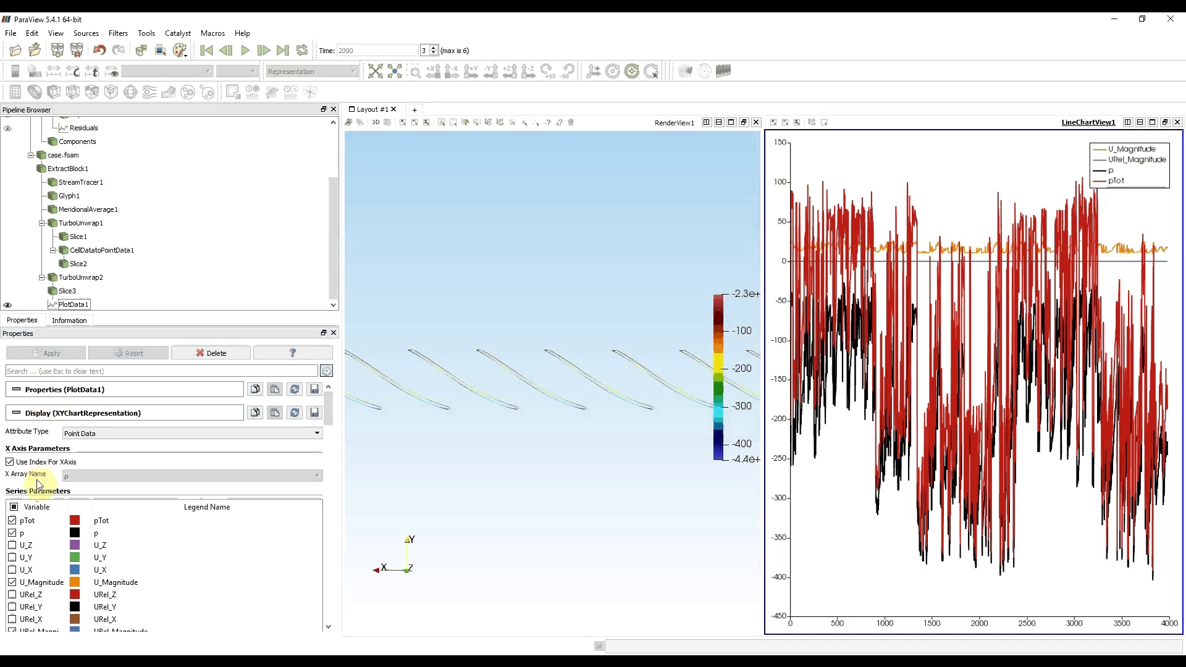
{"action": "left_click", "coordinate": [13, 507]}
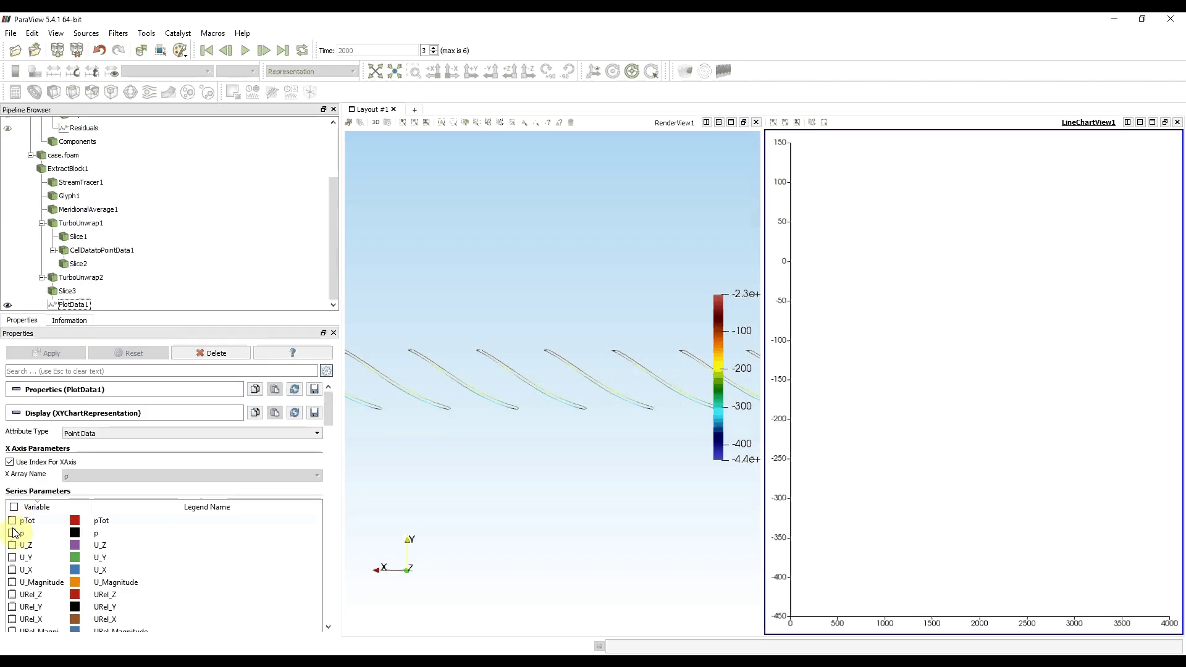
{"action": "left_click", "coordinate": [11, 533]}
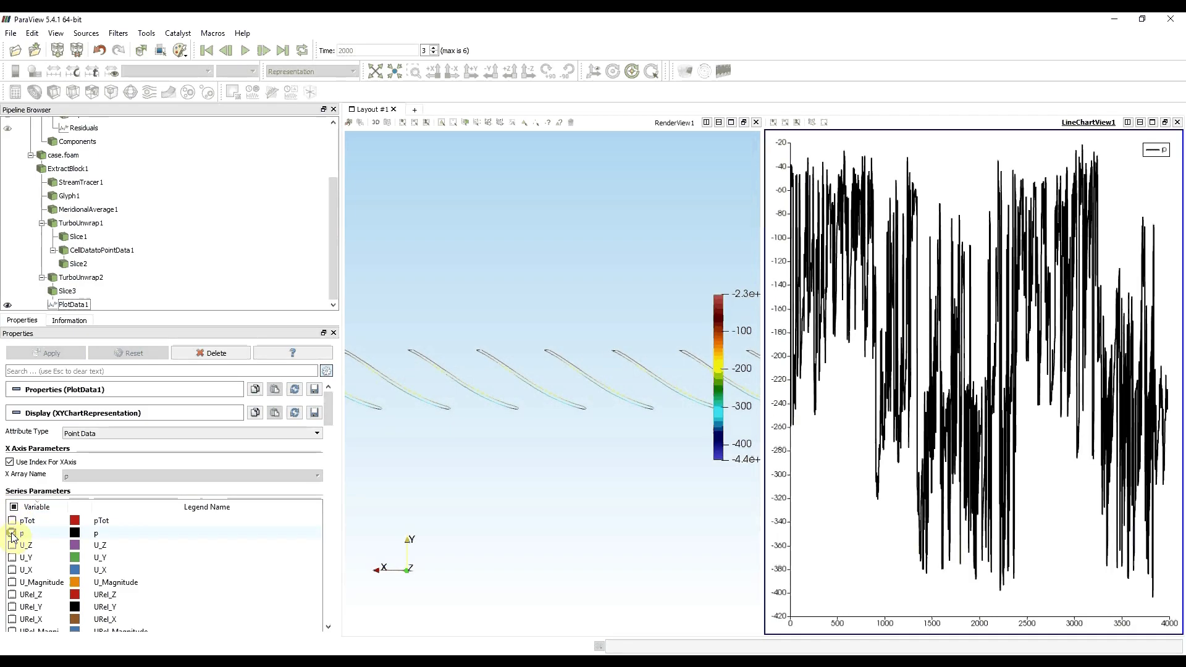
Turn off Use Index For XAxis and set the X Array Name to Points_Y.
{"action": "left_click", "coordinate": [10, 462]}
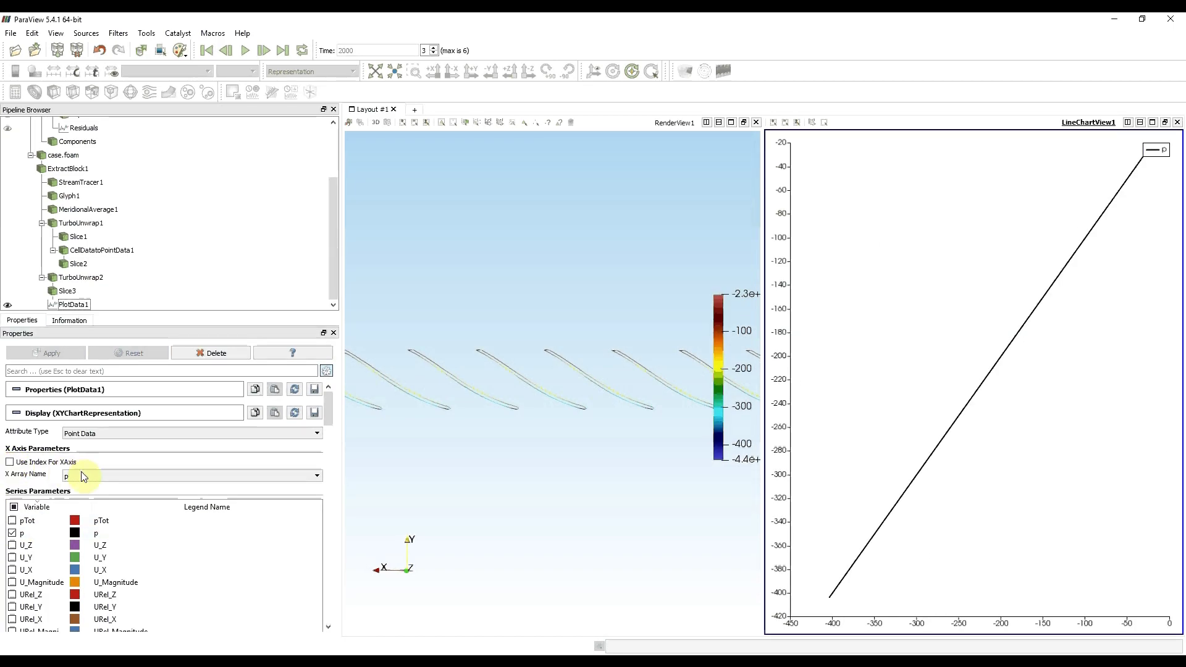
{"action": "left_click", "coordinate": [146, 477]}
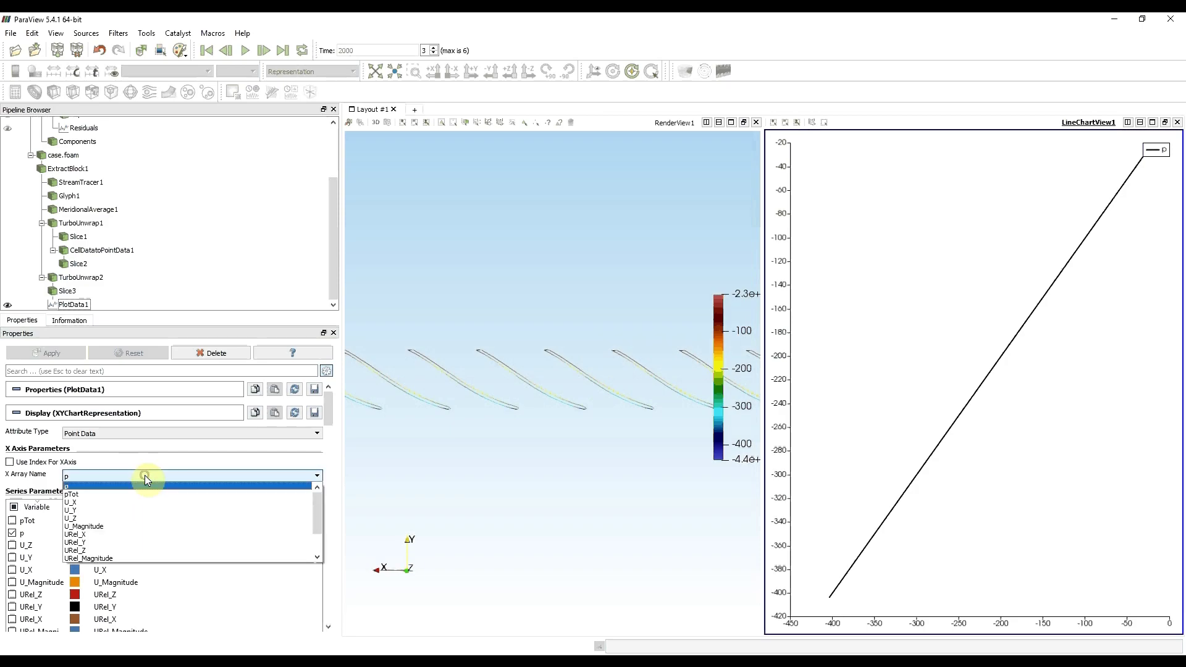
{"action": "scroll", "coordinate": [150, 518], "scroll_direction": "down", "scroll_amount": 1}
{"action": "scroll", "coordinate": [151, 518], "scroll_direction": "down", "scroll_amount": 1}
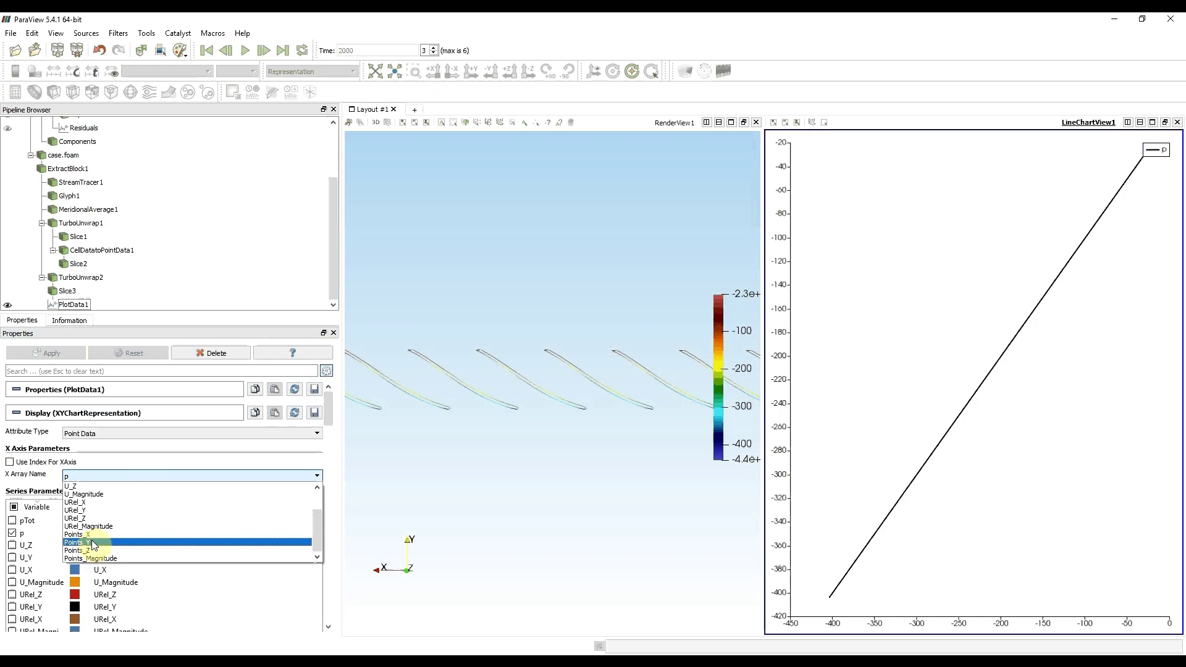
{"action": "left_click", "coordinate": [92, 542]}
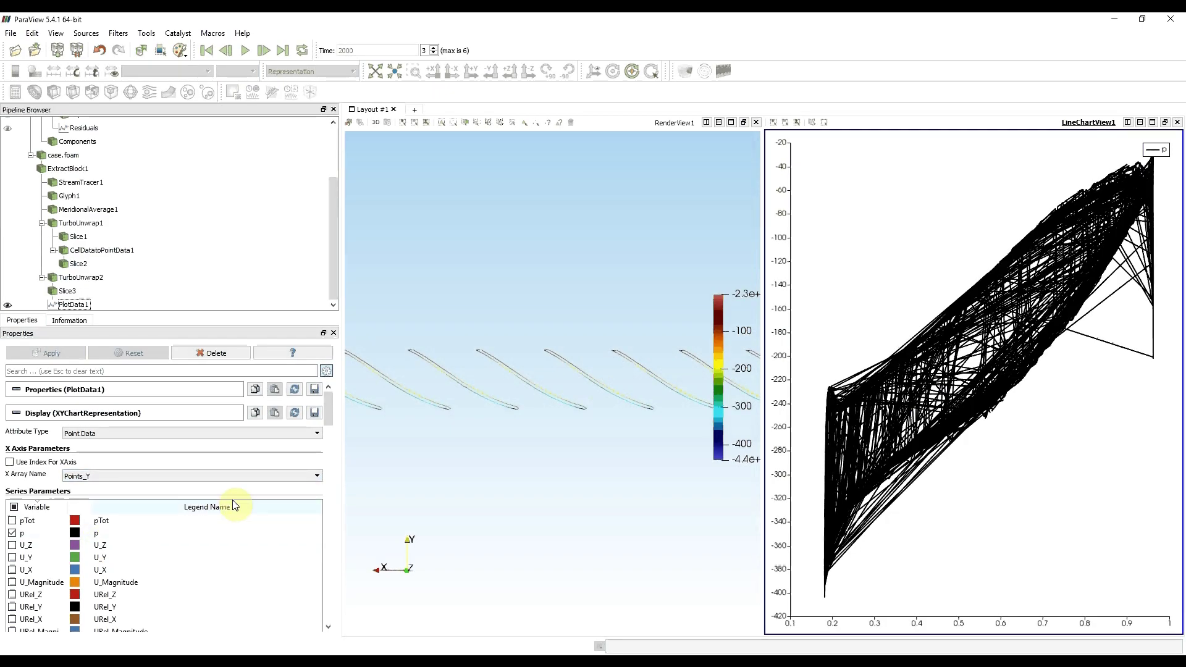
{"action": "mouse_move", "coordinate": [327, 406]}
{"action": "left_mouse_down"}
{"action": "mouse_move", "coordinate": [324, 454]}
{"action": "mouse_move", "coordinate": [325, 424]}
{"action": "left_mouse_up"}
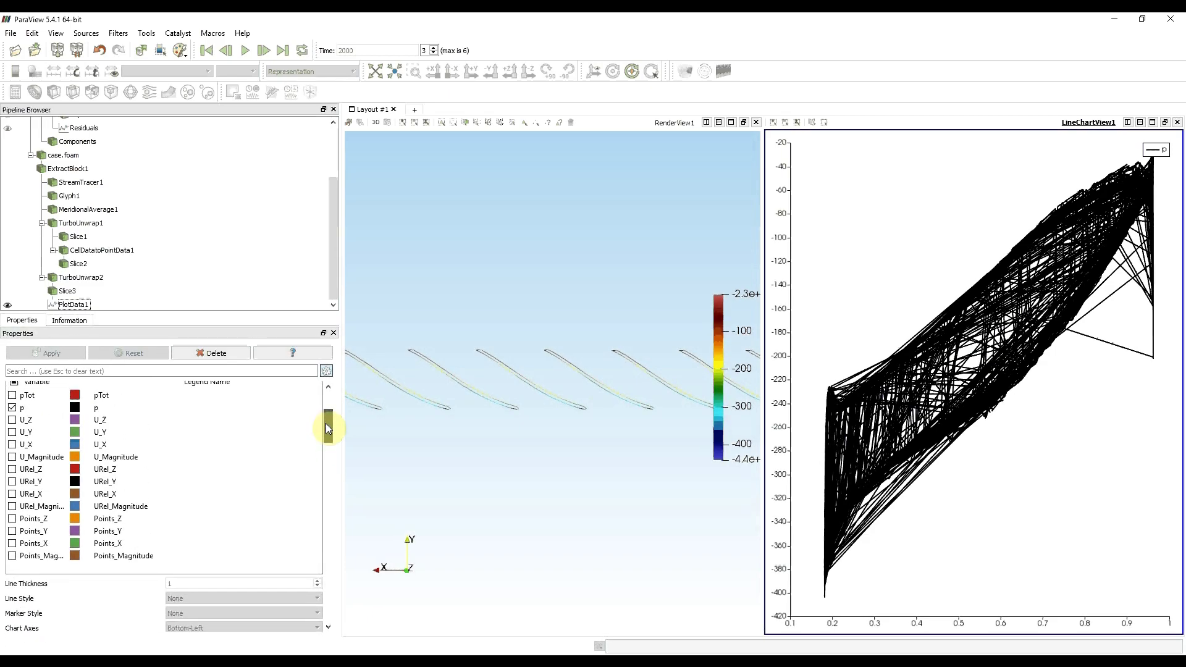
Set the p series Line Style to None and Marker Style to Square.
{"action": "left_click", "coordinate": [111, 413]}
{"action": "scroll", "coordinate": [106, 580], "scroll_direction": "down", "scroll_amount": 1}
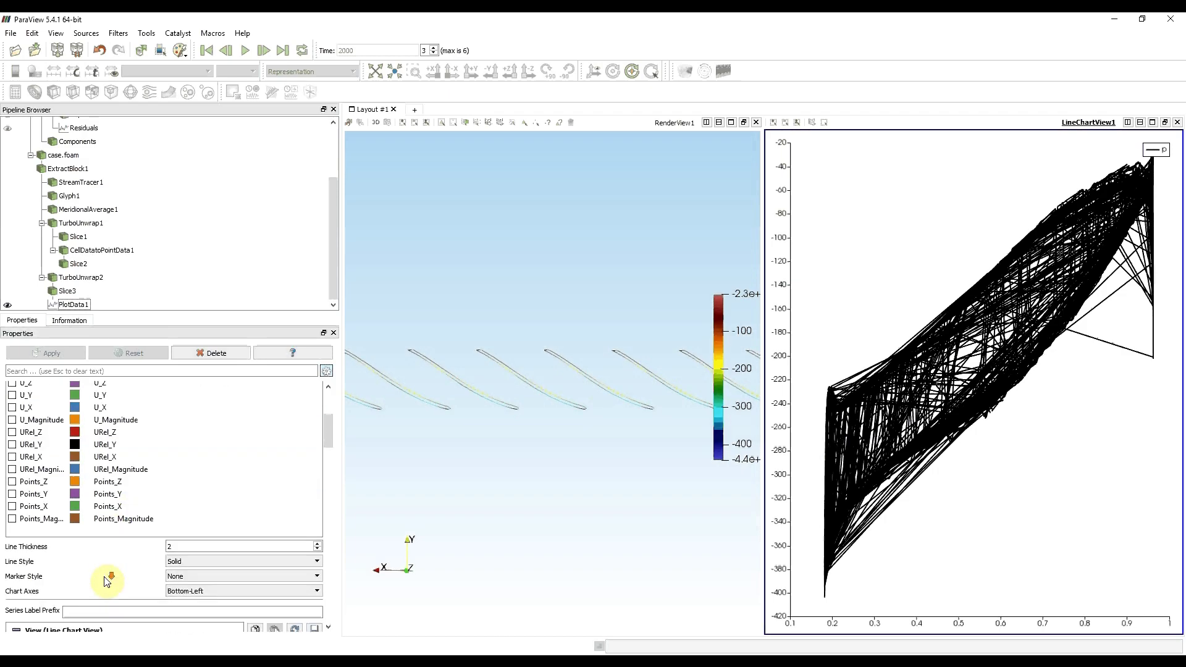
{"action": "left_click", "coordinate": [233, 562]}
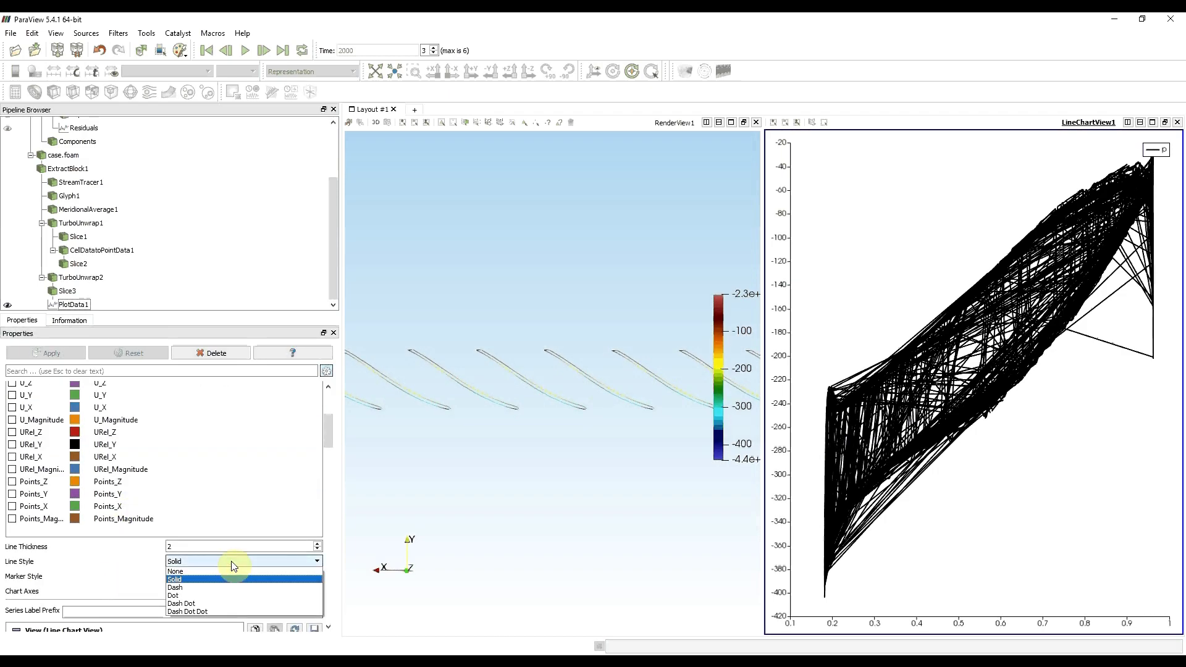
{"action": "left_click", "coordinate": [202, 572]}
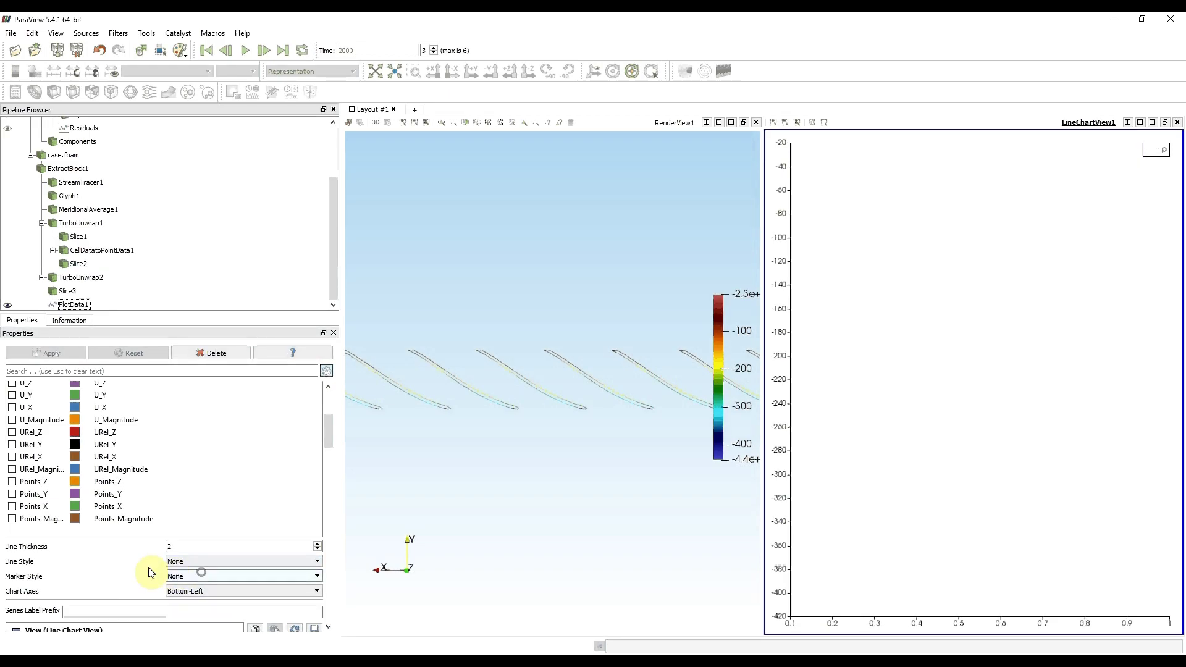
{"action": "left_click", "coordinate": [207, 574]}
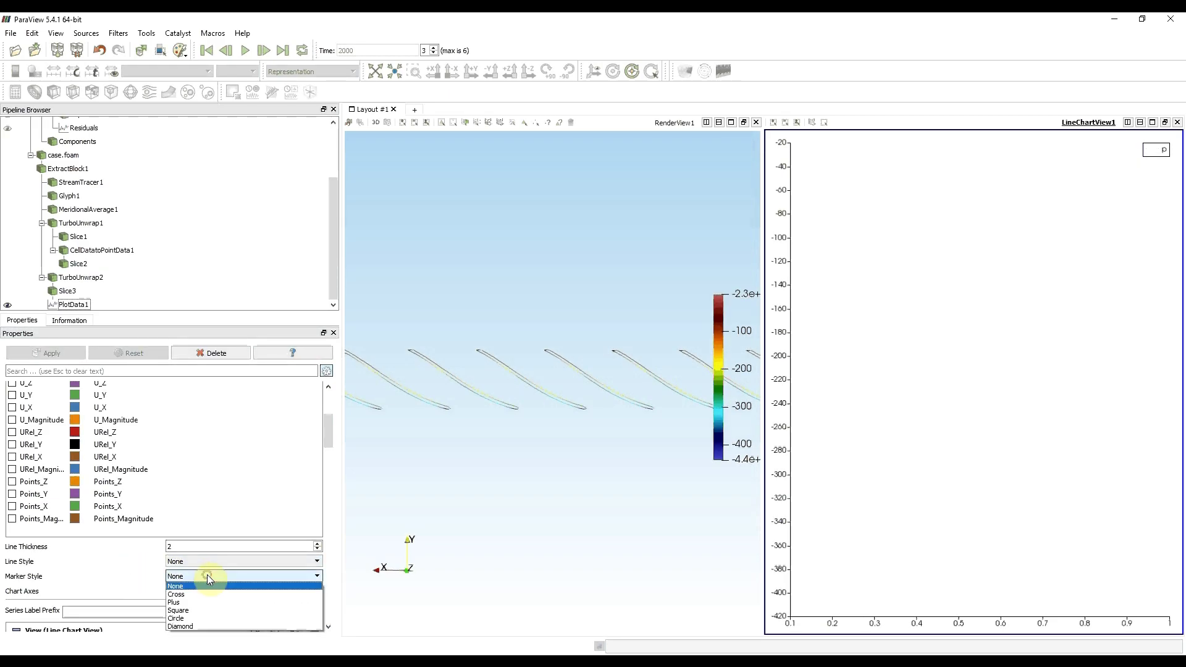
{"action": "left_click", "coordinate": [199, 610]}
{"action": "left_click", "coordinate": [200, 609]}
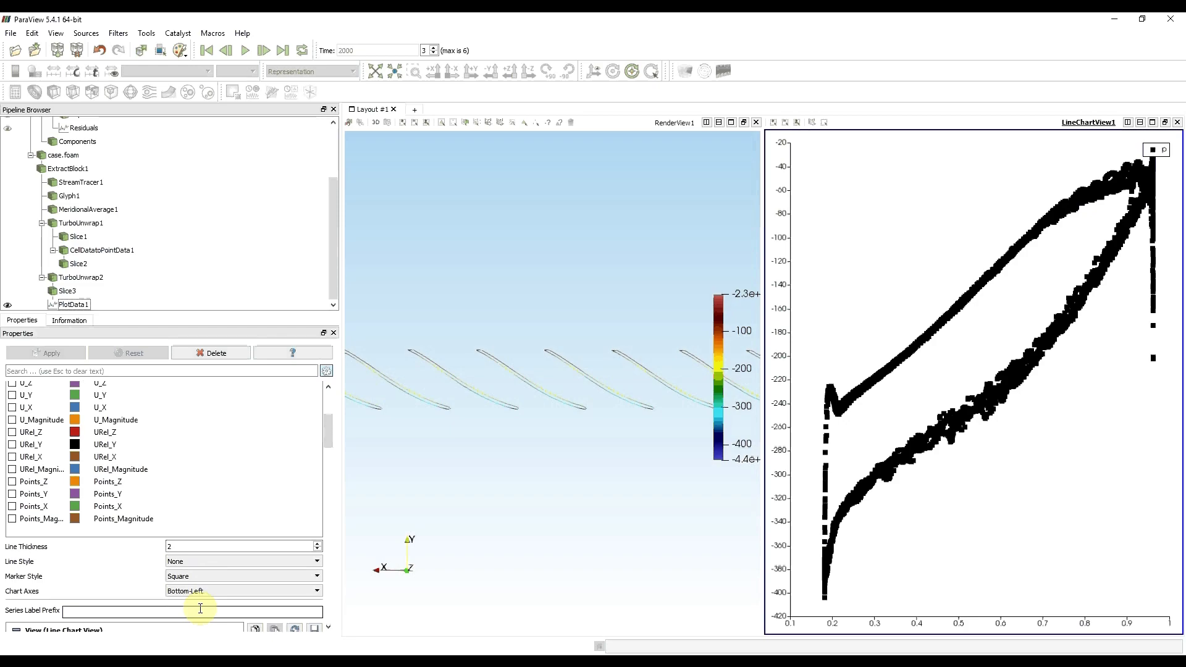